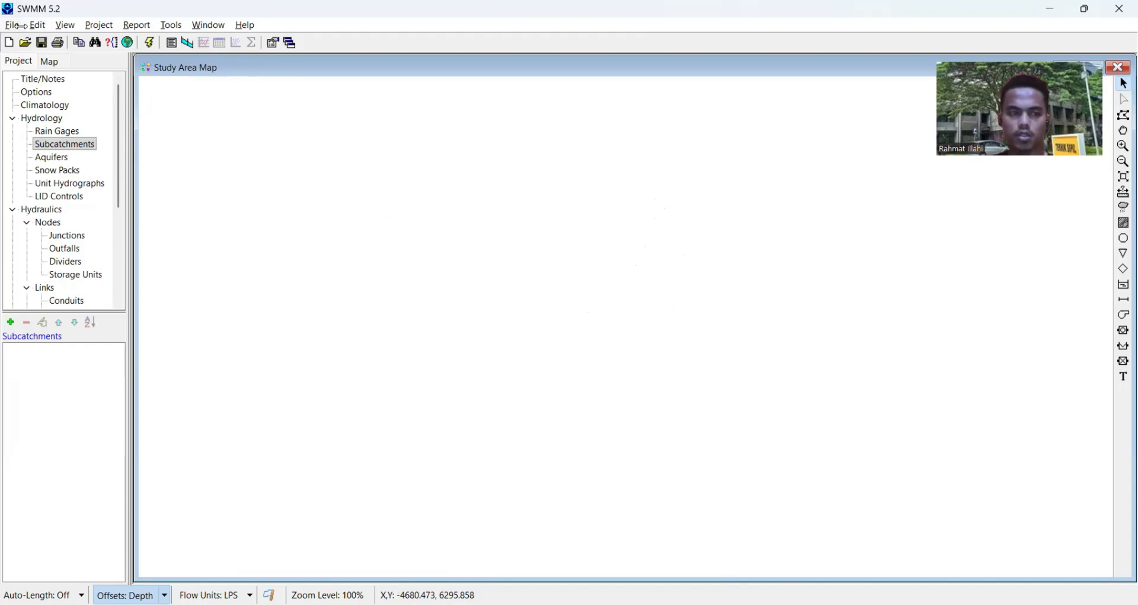
# - Start a new project without saving the changes made to the current one
pyautogui.click(17, 26)
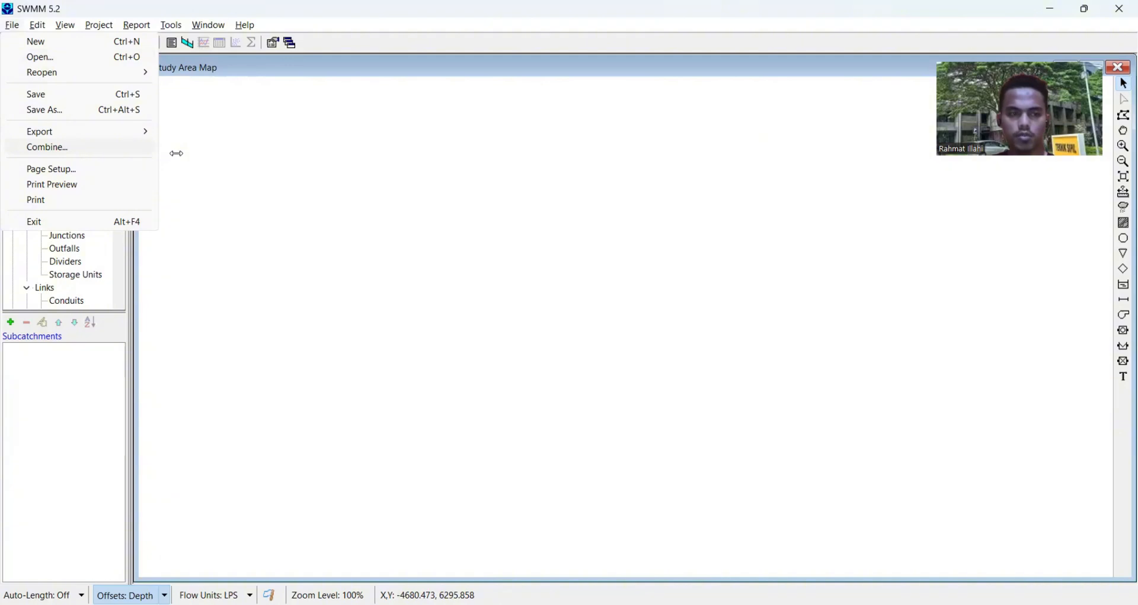
pyautogui.click(255, 161)
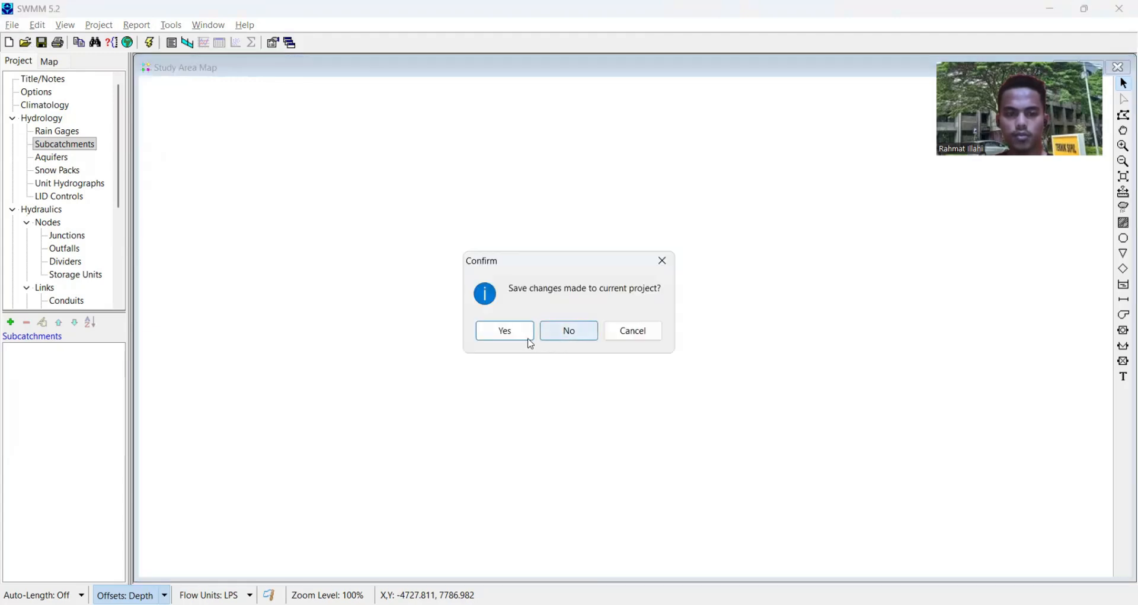
pyautogui.click(573, 332)
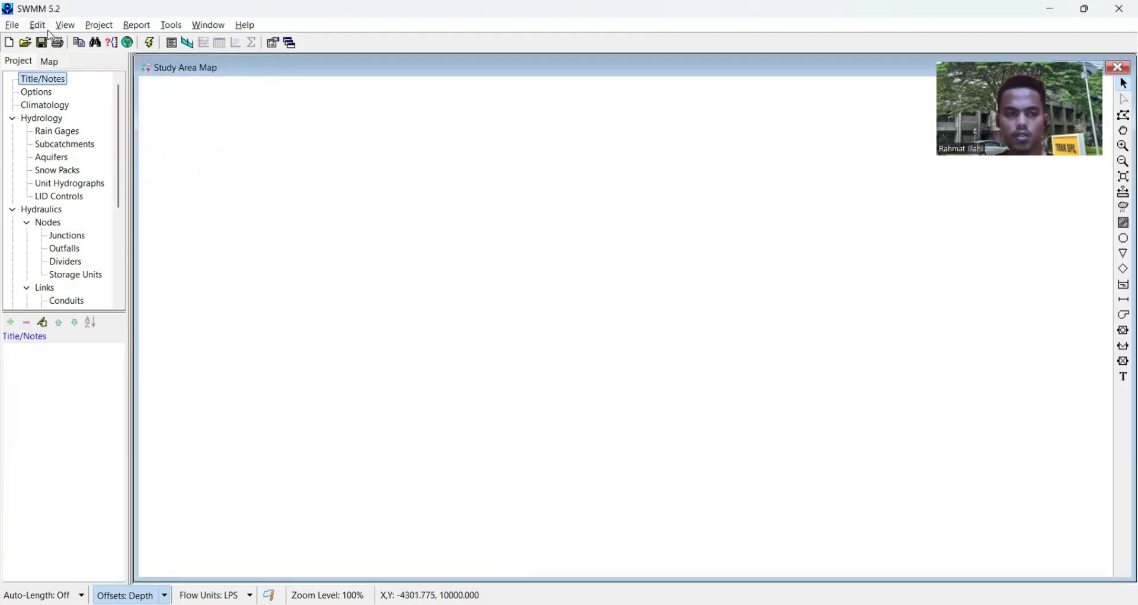
# - Open the project defaults and review the ID label prefixes, subcatchment defaults and node/link defaults
pyautogui.click(101, 26)
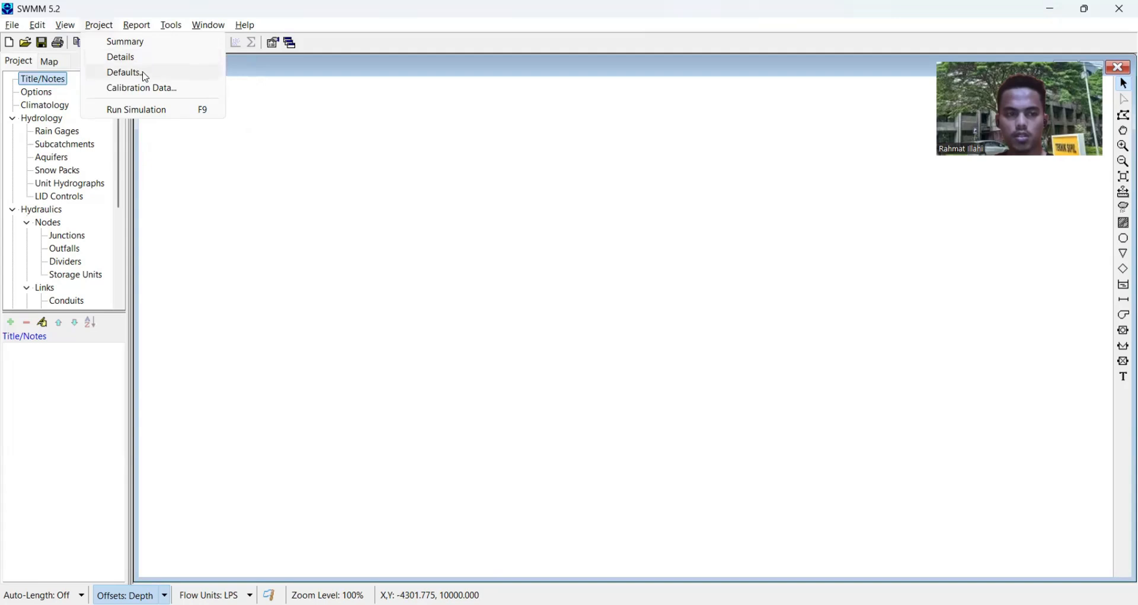
pyautogui.click(145, 77)
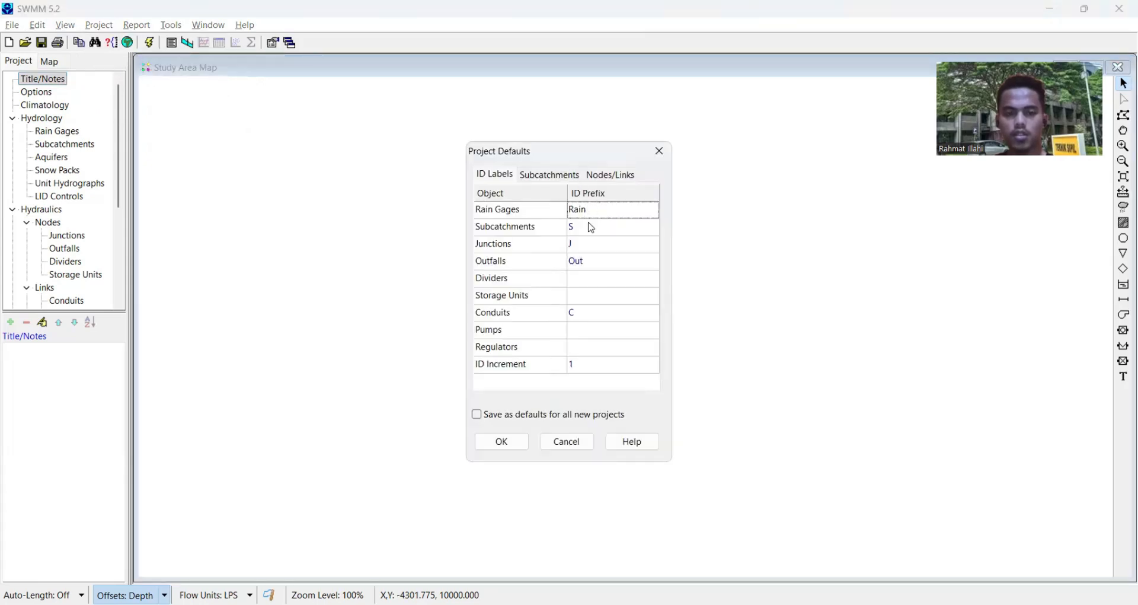
pyautogui.click(561, 178)
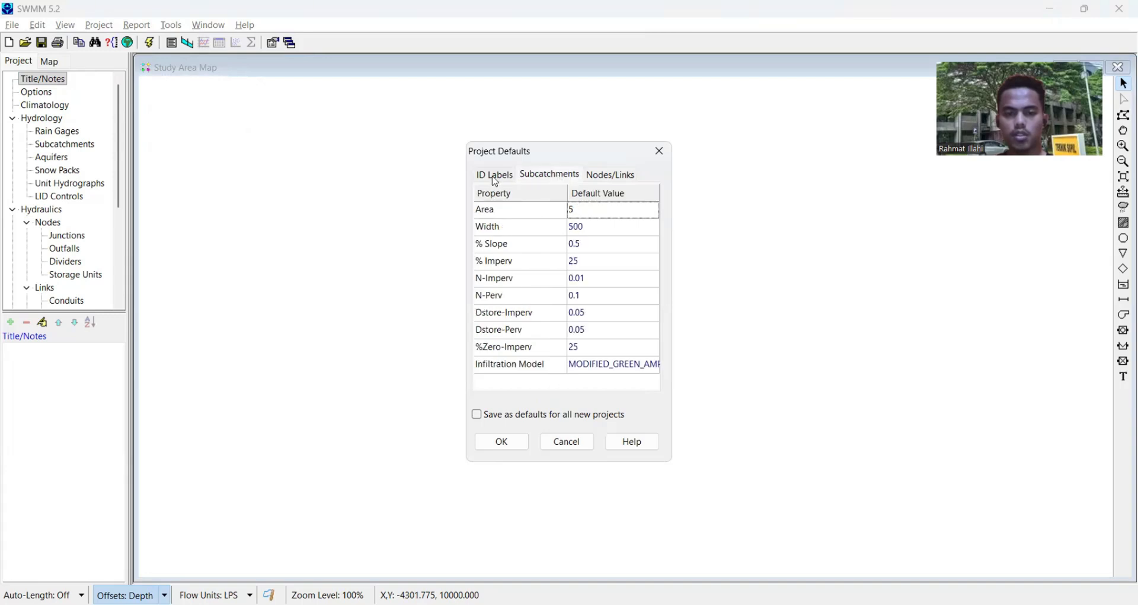
pyautogui.click(494, 178)
pyautogui.click(546, 178)
pyautogui.click(612, 178)
pyautogui.click(484, 179)
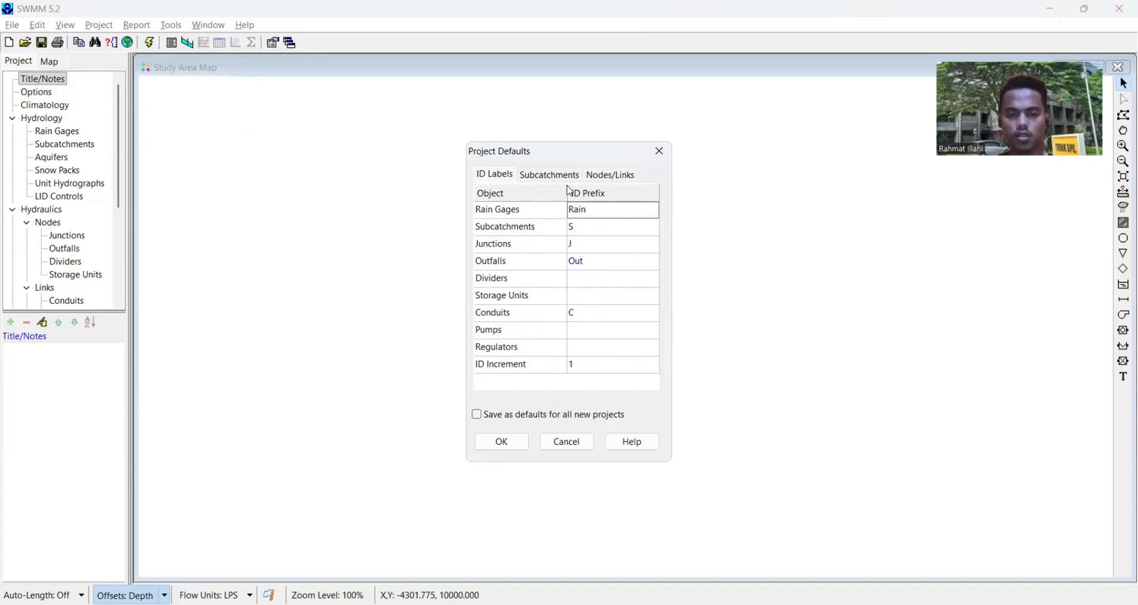
# - Set the default subcatchment area to 1, keeping the width at 500 and the slope at 0.5%
pyautogui.click(551, 176)
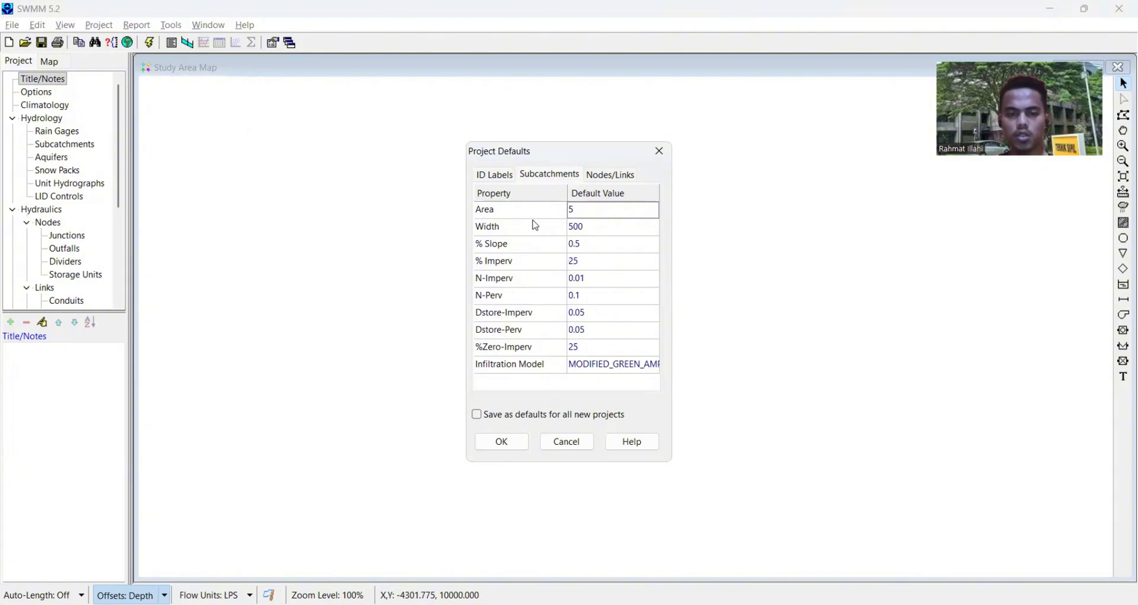
pyautogui.click(593, 212)
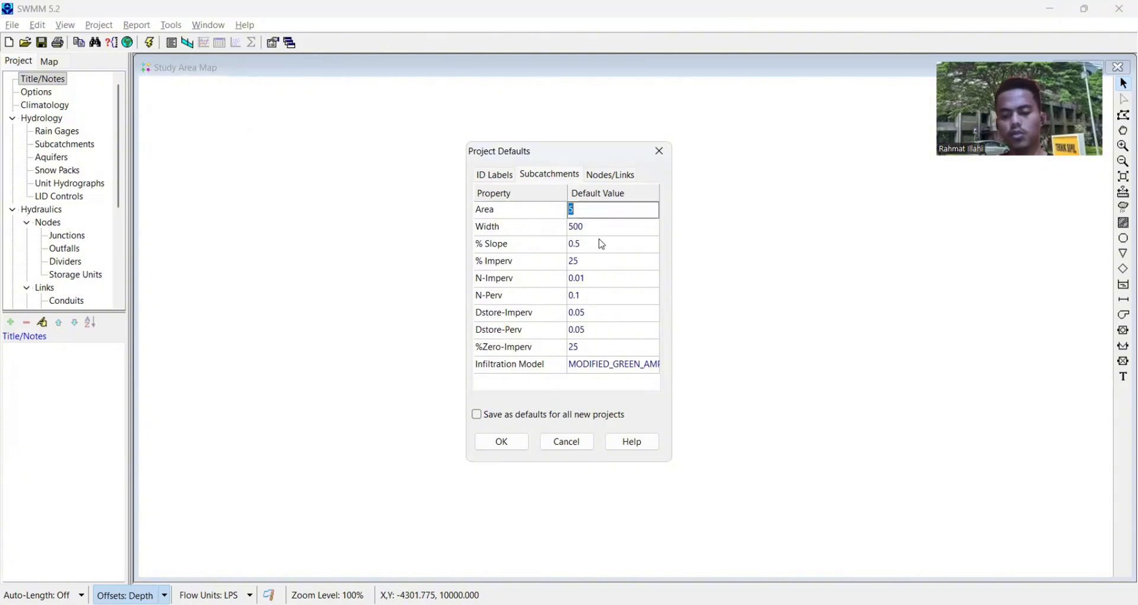
pyautogui.write('1')
pyautogui.click(592, 229)
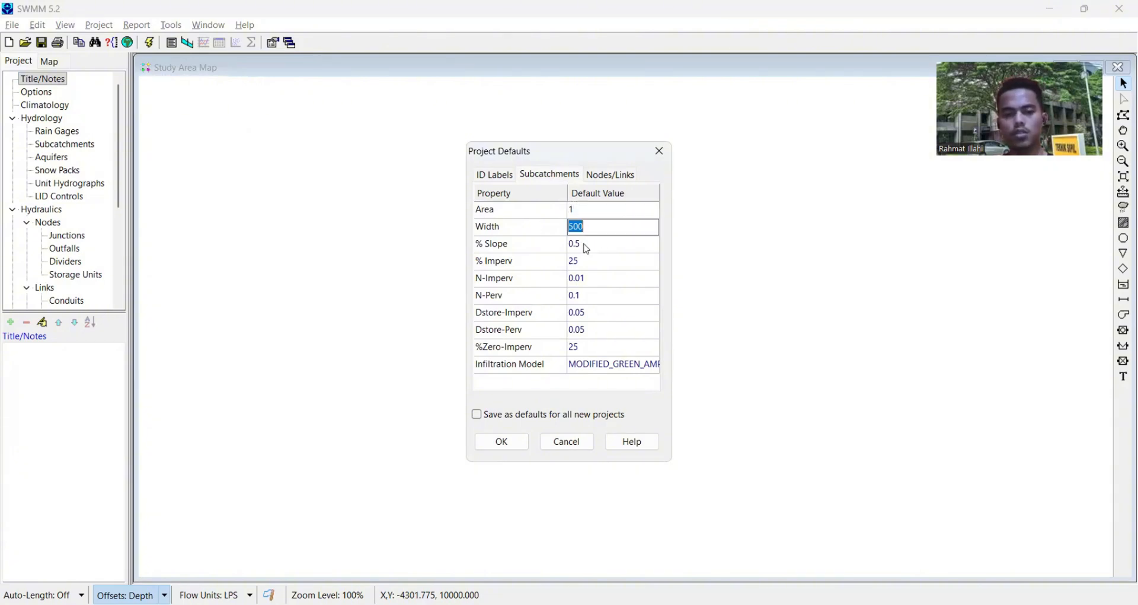
pyautogui.click(600, 248)
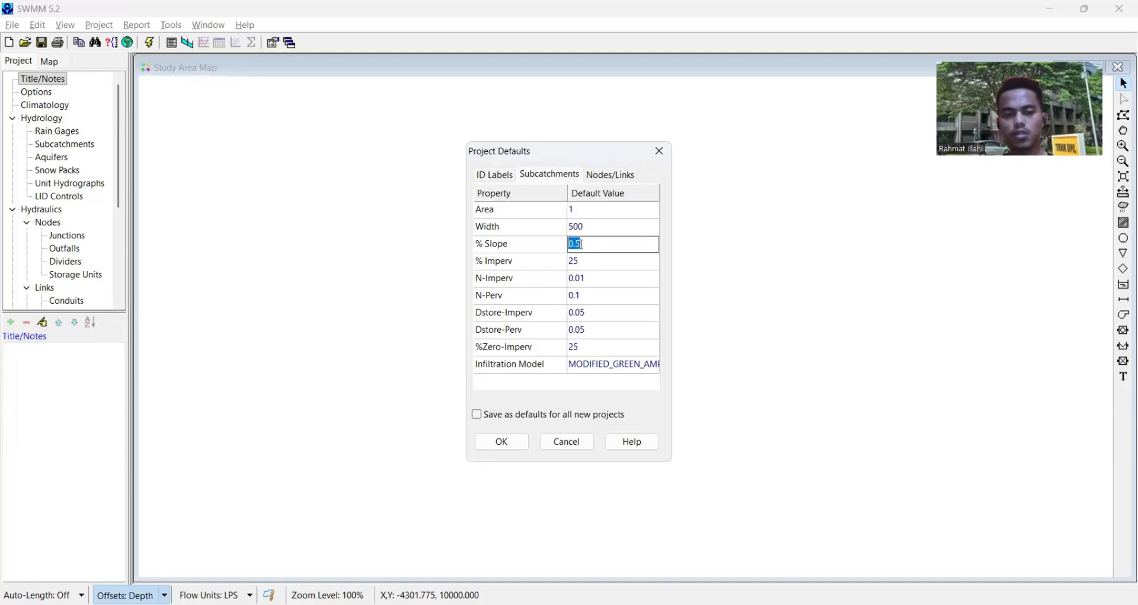
pyautogui.click(593, 233)
pyautogui.click(587, 246)
# - Accept MODIFIED_GREEN_AMPT as the subcatchments' default infiltration method with its existing parameters
pyautogui.click(604, 367)
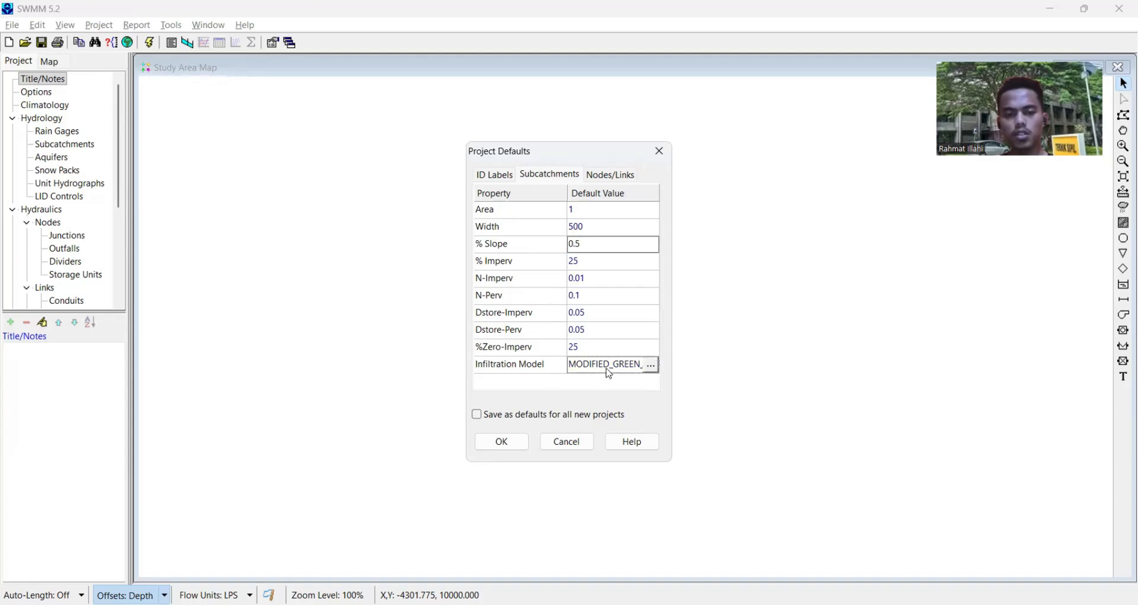
pyautogui.click(652, 367)
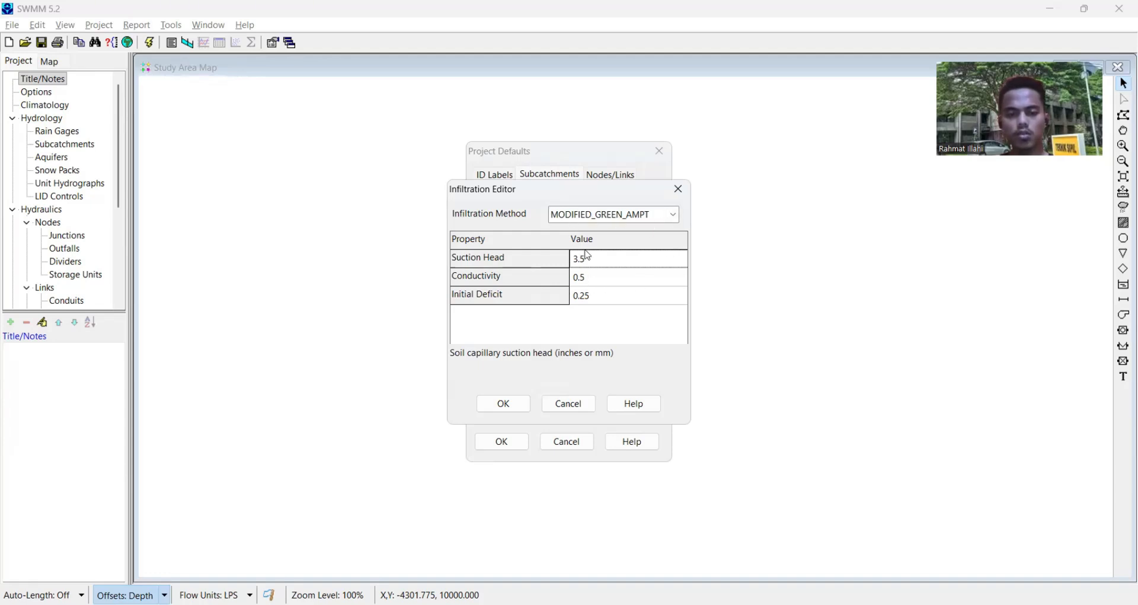
pyautogui.click(504, 404)
# - Accept a circular default conduit with maximum height 1, keep LPS flow units, and confirm the project defaults
pyautogui.click(610, 175)
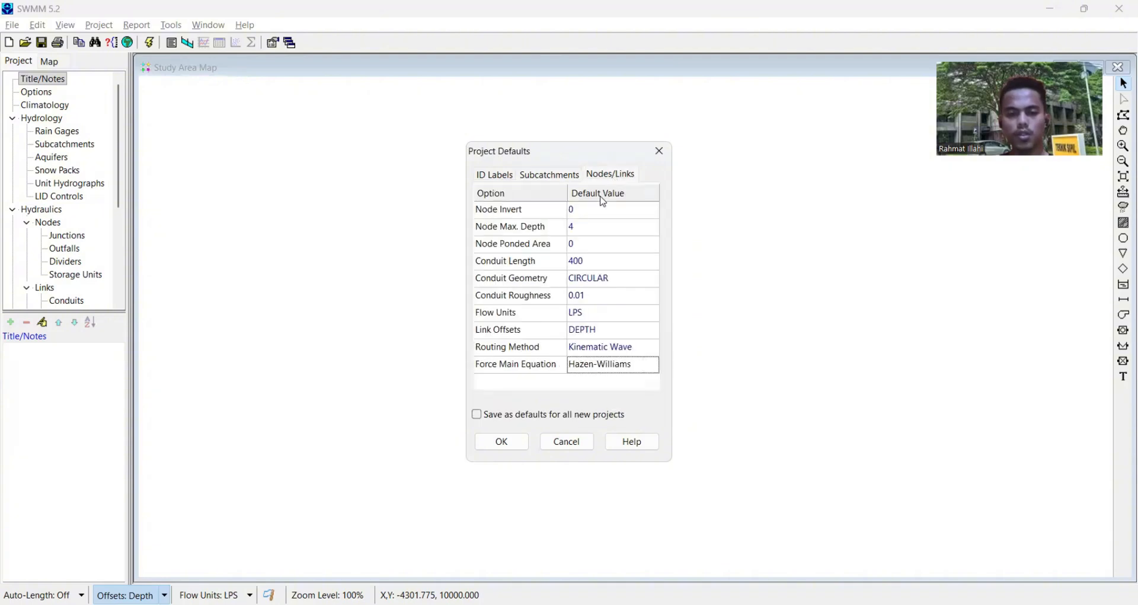
pyautogui.click(593, 286)
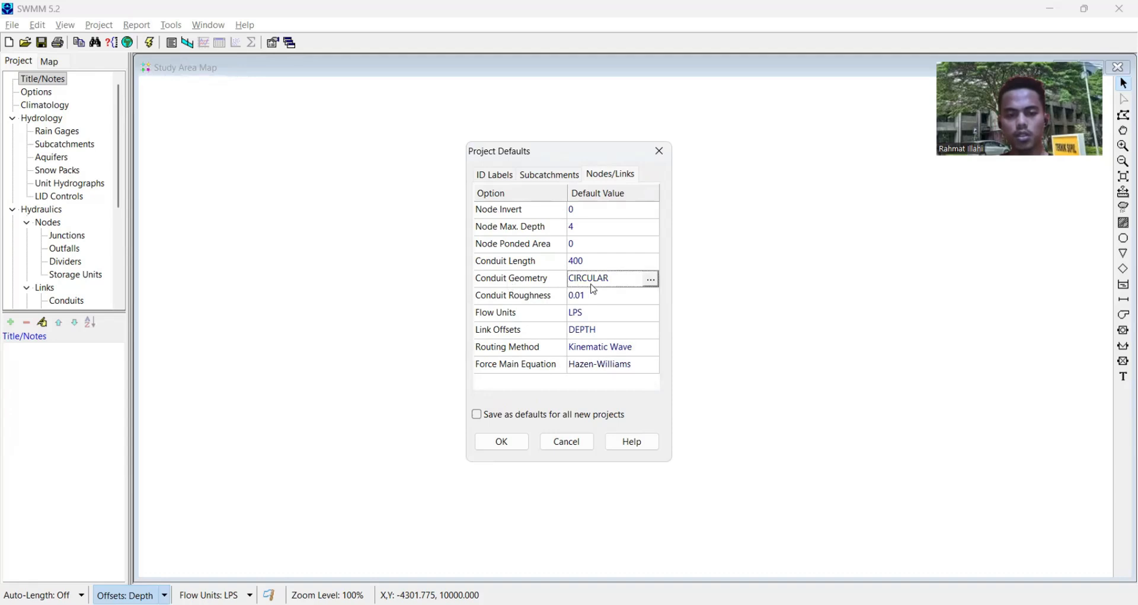
pyautogui.click(652, 280)
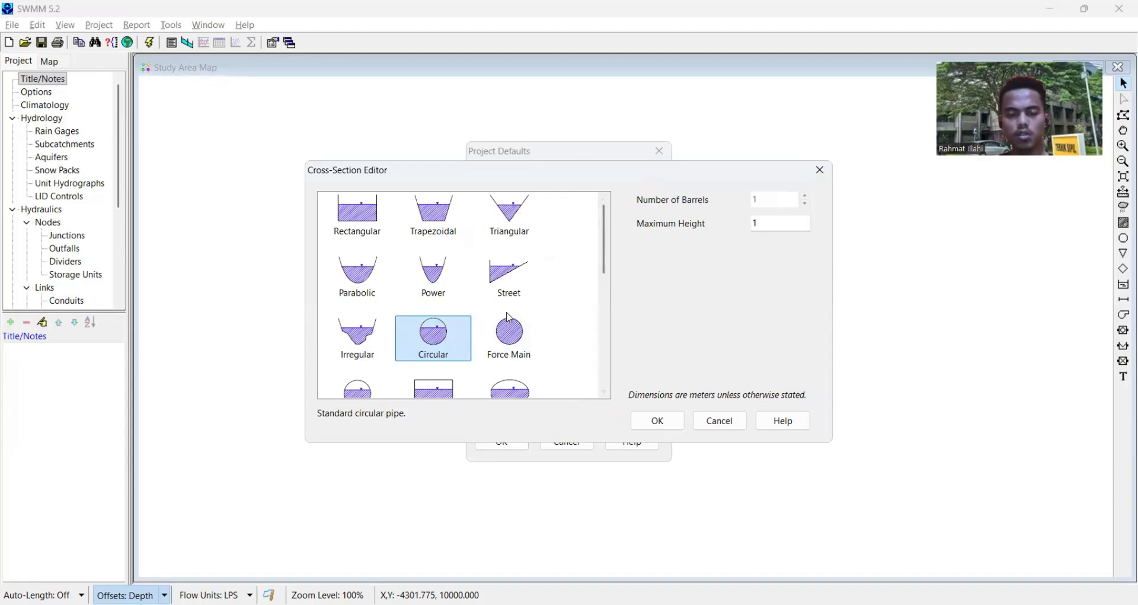
pyautogui.scroll(-5, 510, 318)
pyautogui.scroll(5, 510, 319)
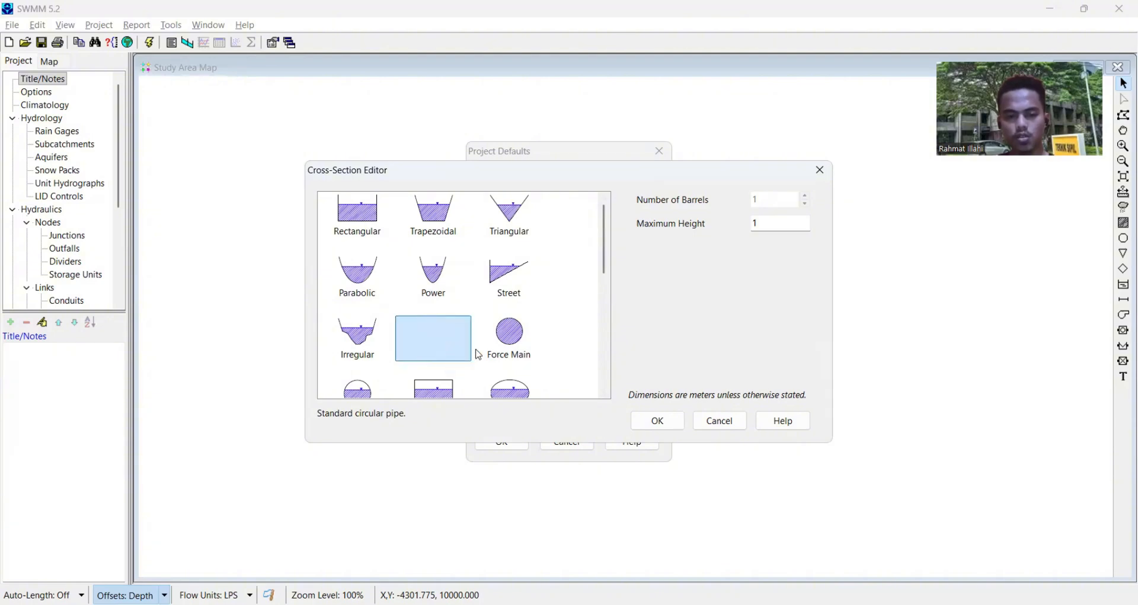
pyautogui.click(649, 425)
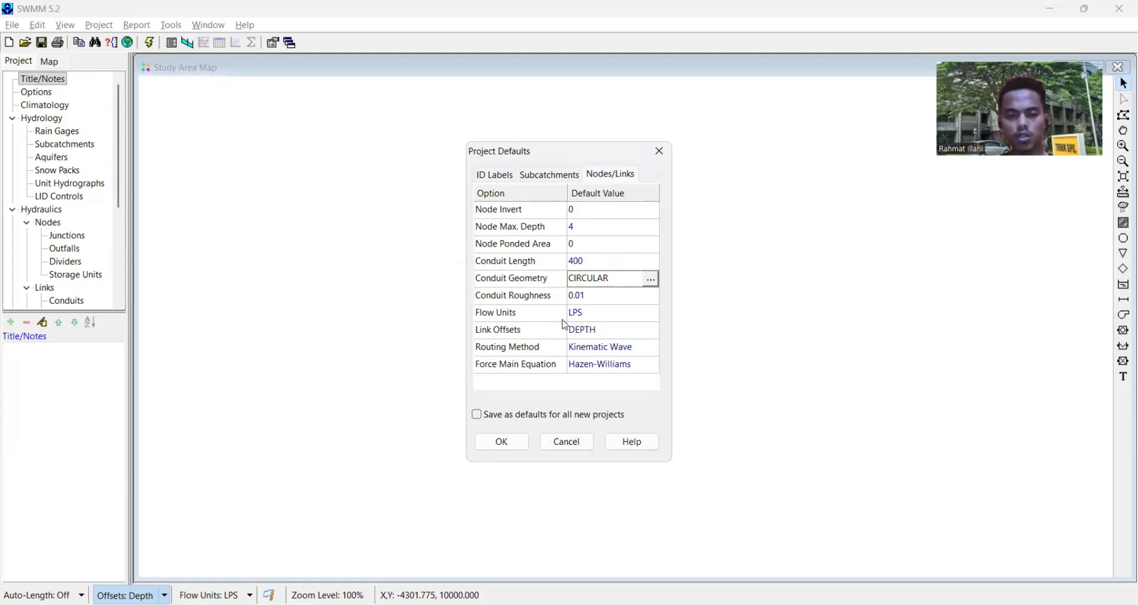
pyautogui.click(632, 318)
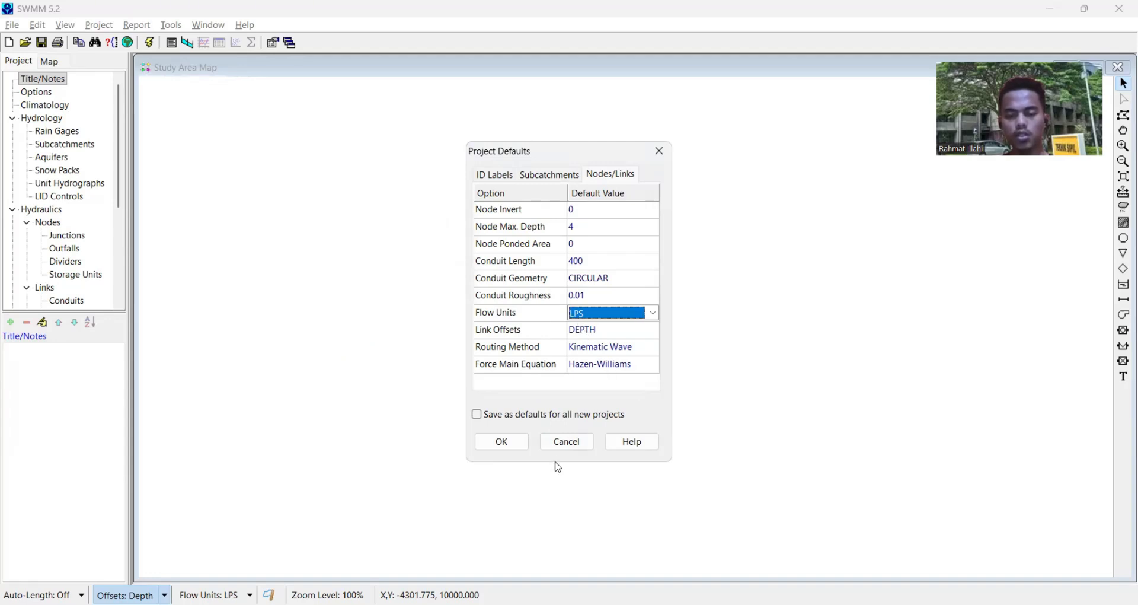
pyautogui.click(501, 441)
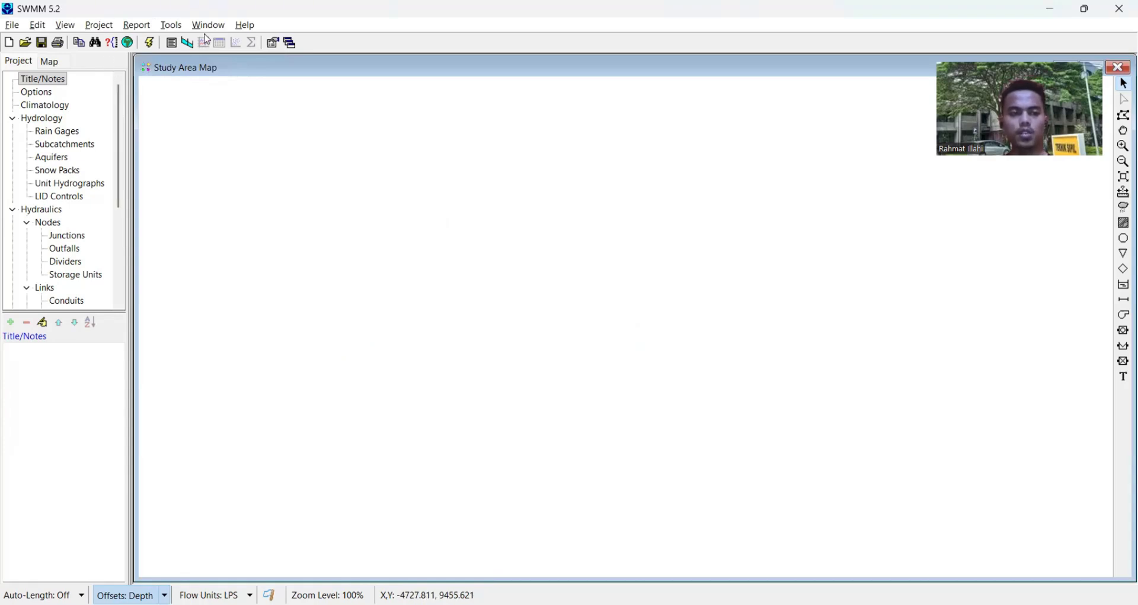
# - Open the map display options, review the subcatchment style, and increase the node size
pyautogui.click(138, 27)
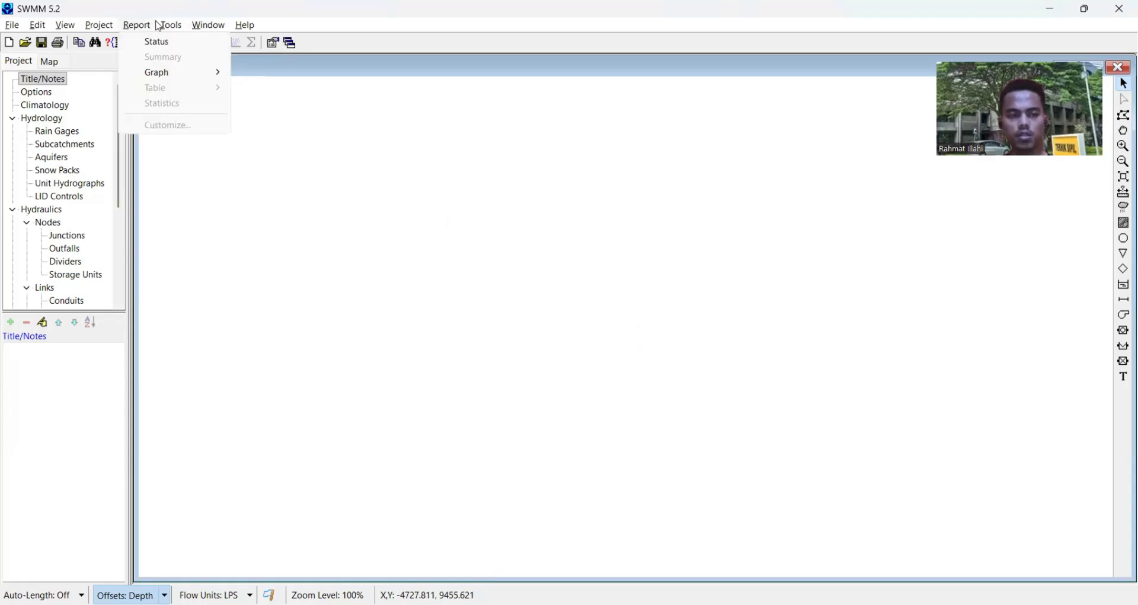
pyautogui.moveTo(179, 26)
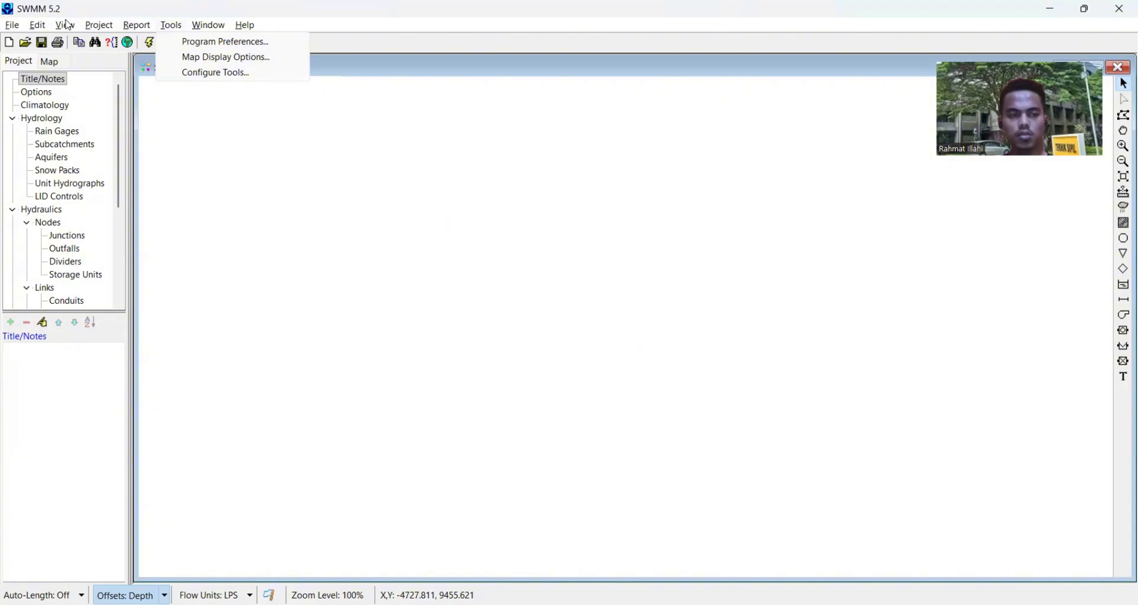
pyautogui.click(193, 58)
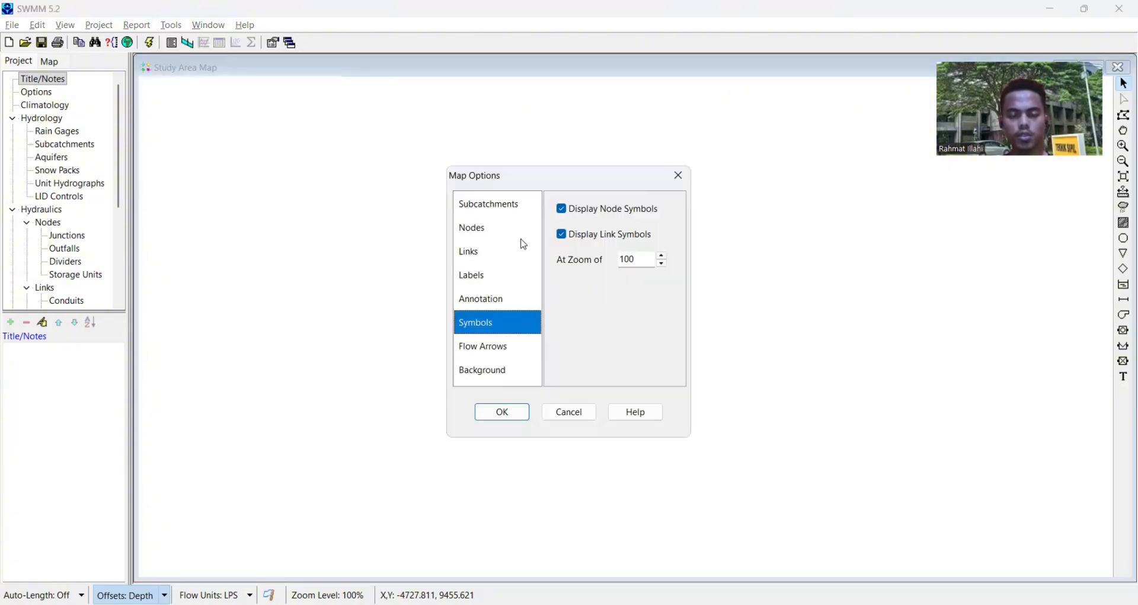
pyautogui.click(511, 202)
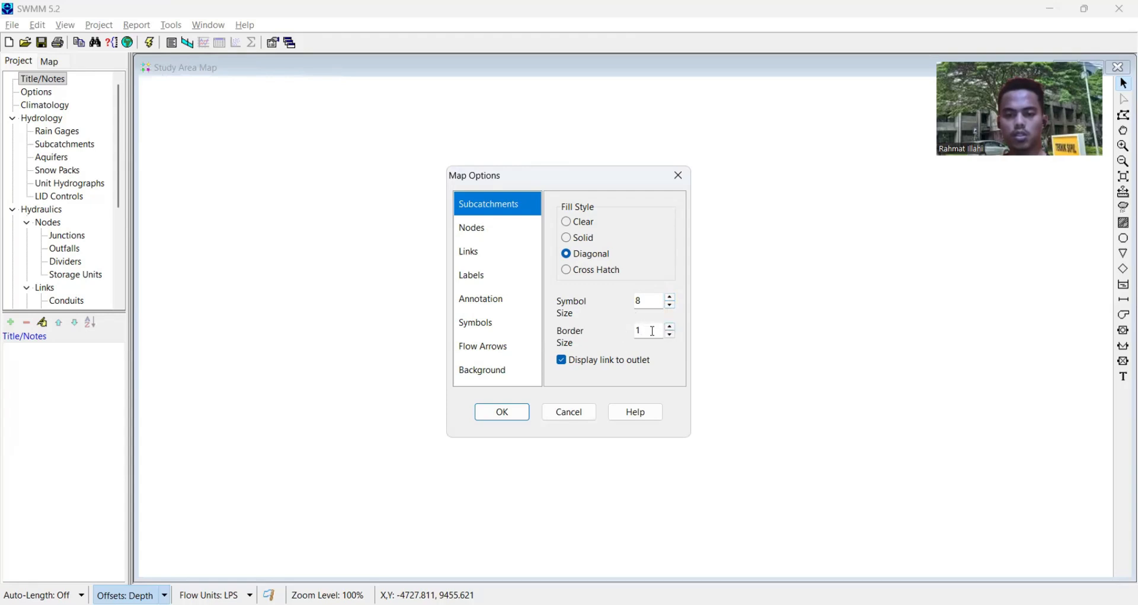
pyautogui.click(495, 236)
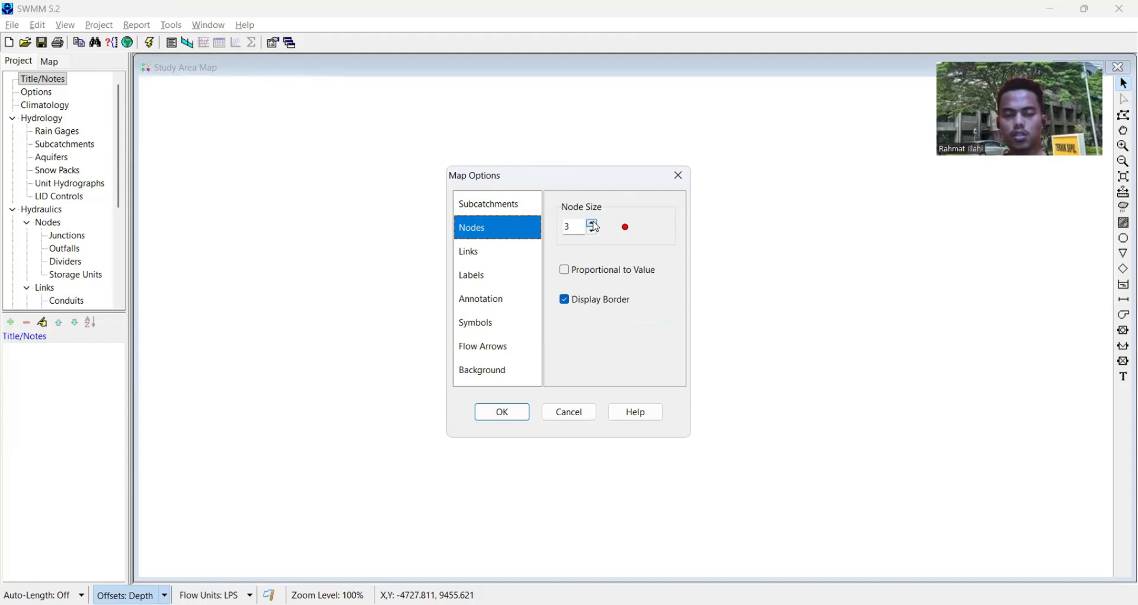
pyautogui.click(593, 223)
pyautogui.click(593, 223)
# - Set the map's link size to 3
pyautogui.click(491, 254)
pyautogui.click(496, 278)
pyautogui.click(495, 254)
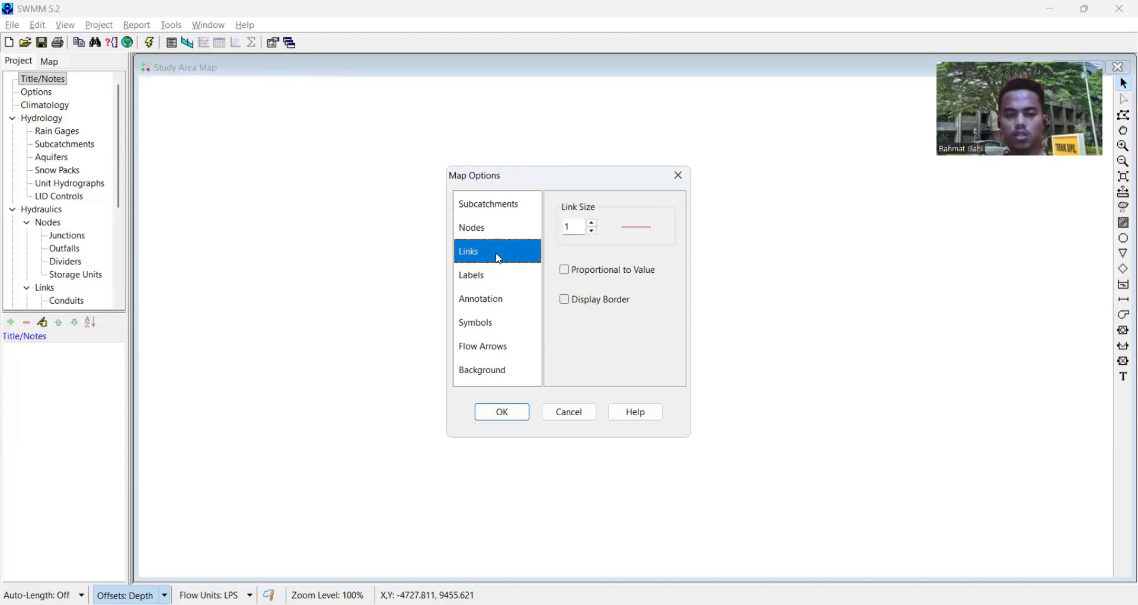
pyautogui.click(593, 225)
pyautogui.click(593, 225)
# - Turn on map annotation for subcatchment, node and link IDs, and set its font size to 15
pyautogui.click(491, 277)
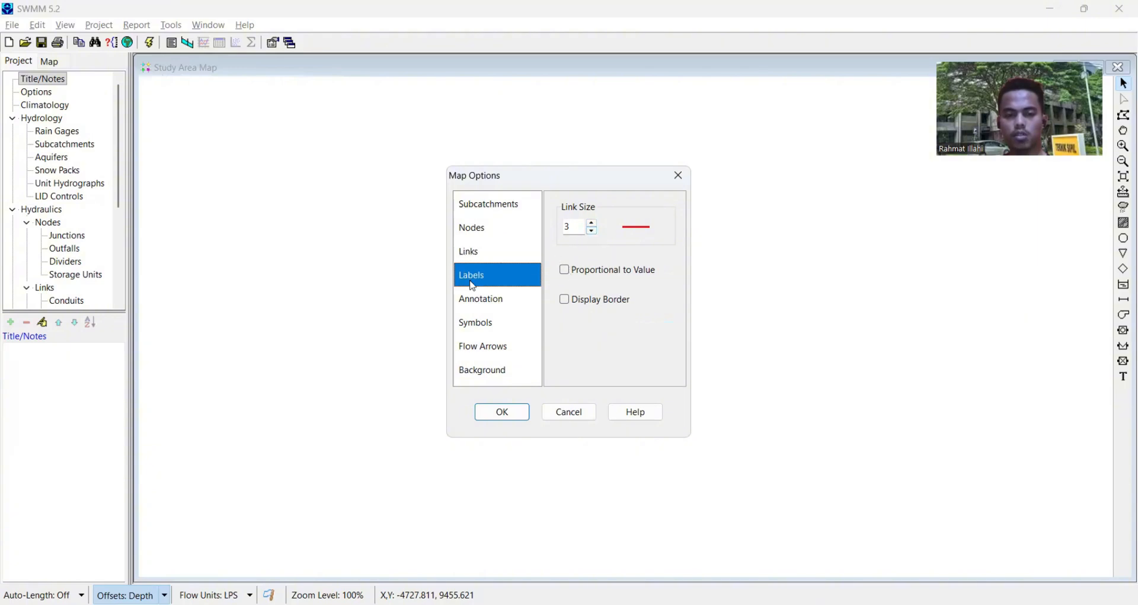
pyautogui.click(508, 305)
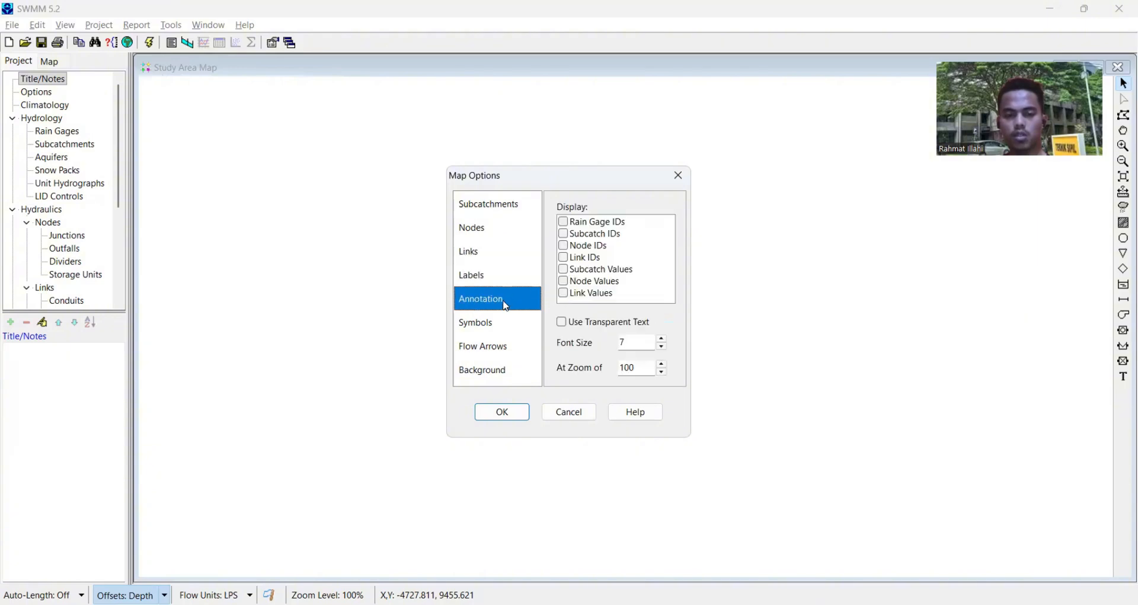
pyautogui.click(566, 236)
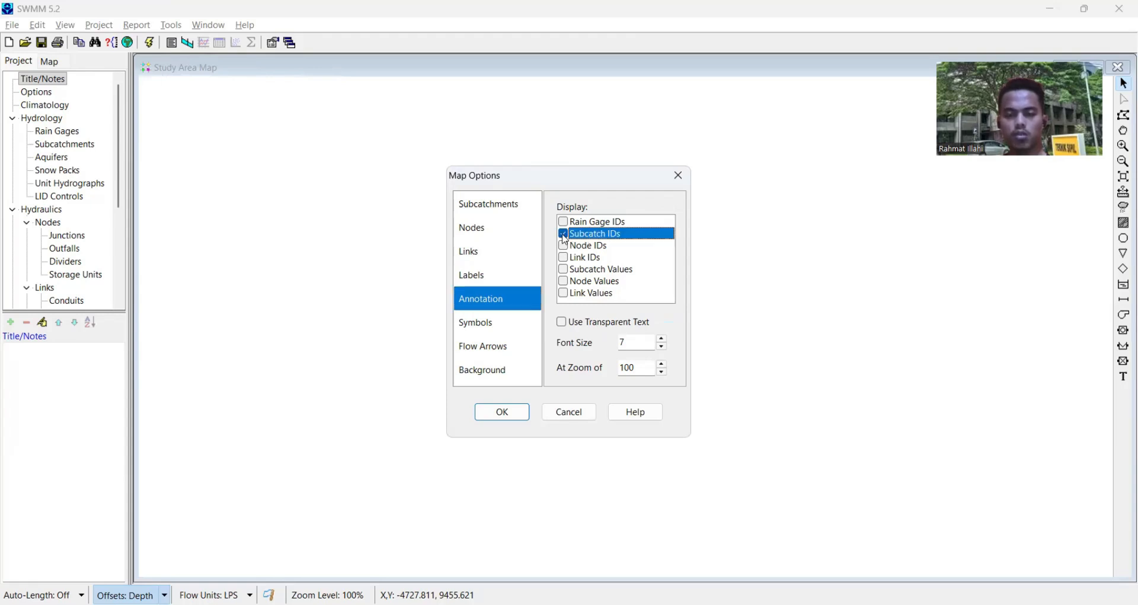
pyautogui.click(565, 248)
pyautogui.click(565, 260)
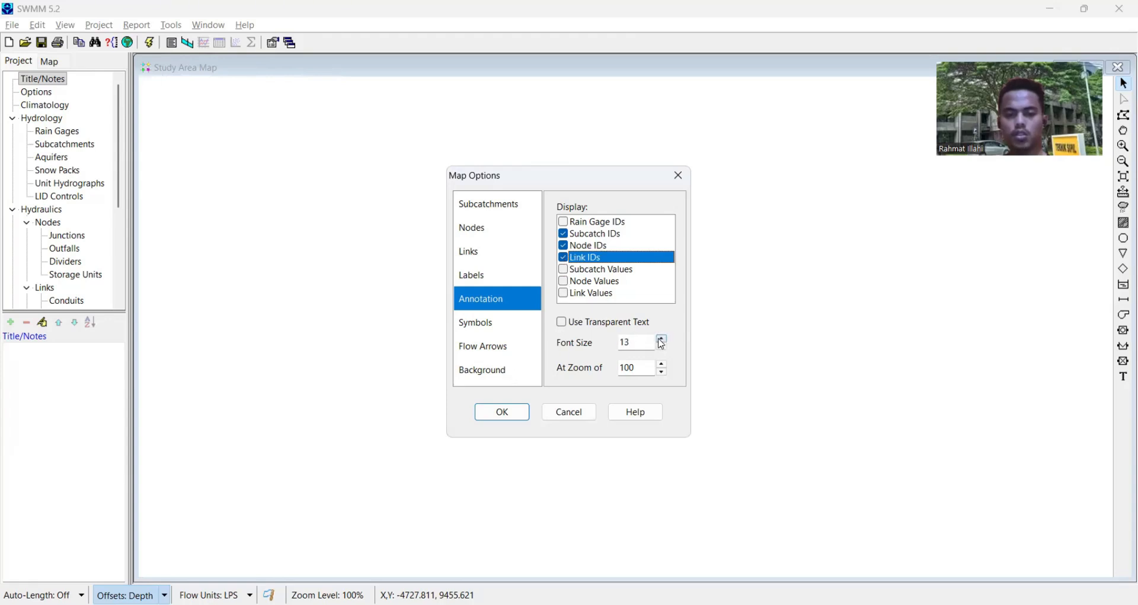
pyautogui.click(663, 343)
pyautogui.click(662, 342)
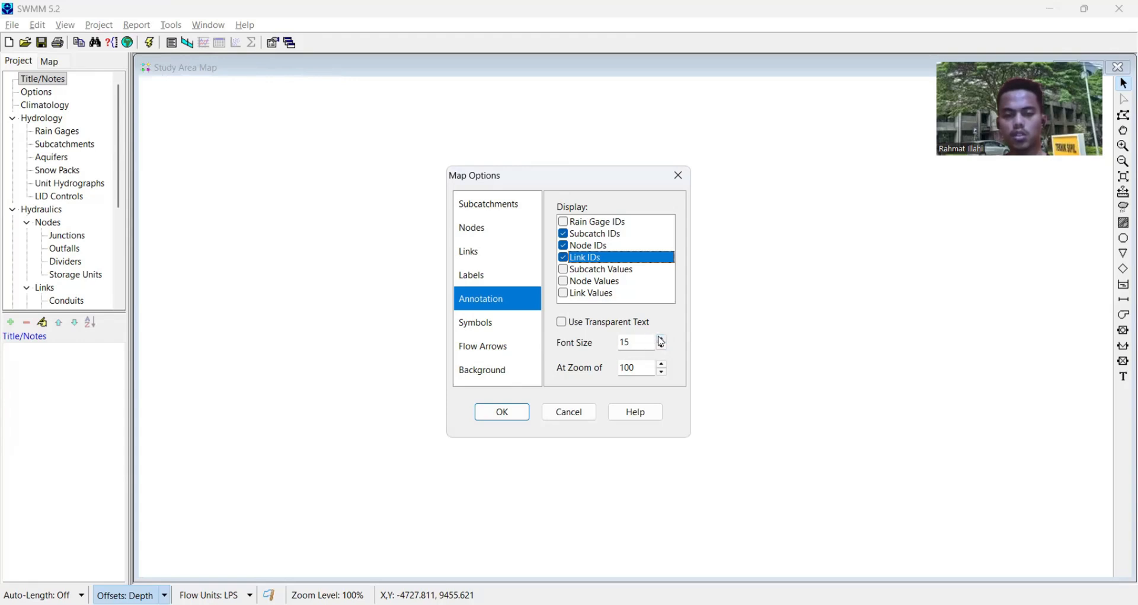
# - Set the map's flow arrows to the Filled style with arrow size 10, then open the background colour options
pyautogui.click(497, 331)
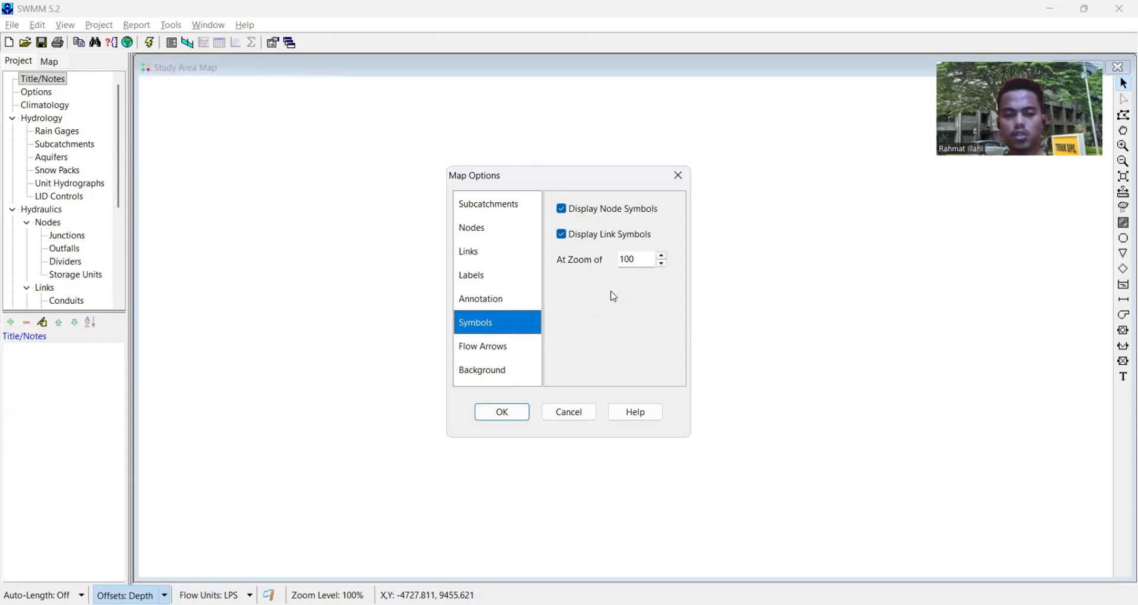
pyautogui.click(497, 350)
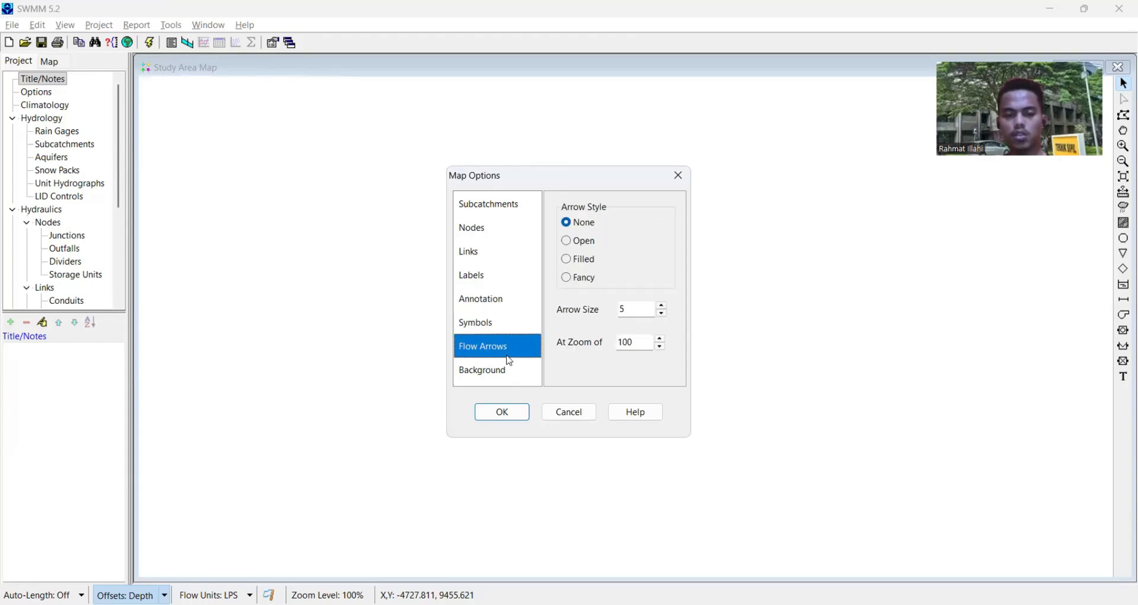
pyautogui.click(569, 262)
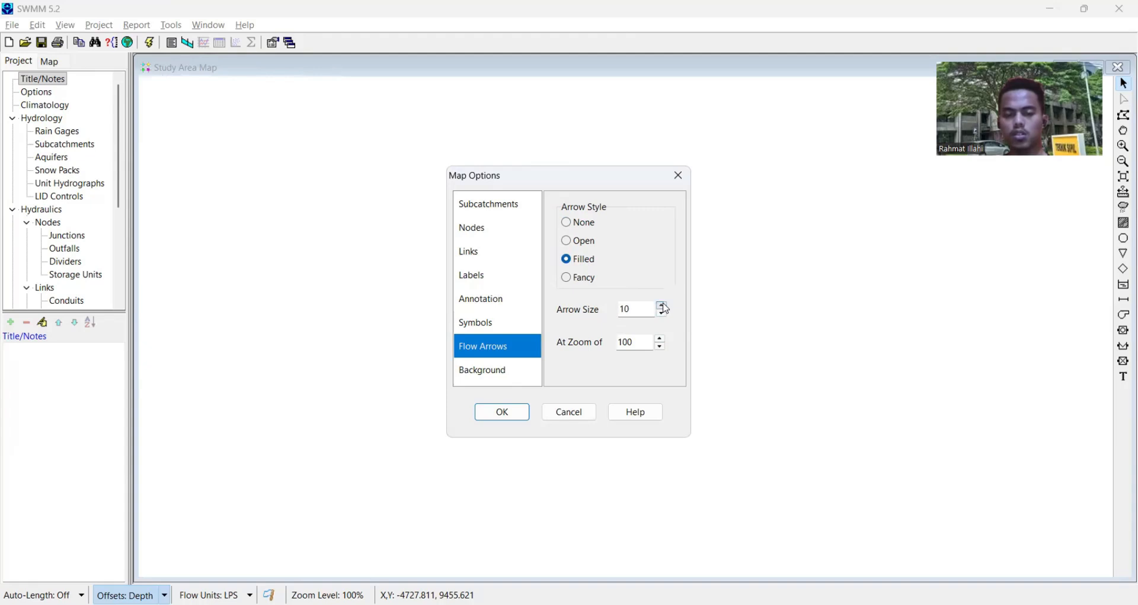
pyautogui.click(504, 369)
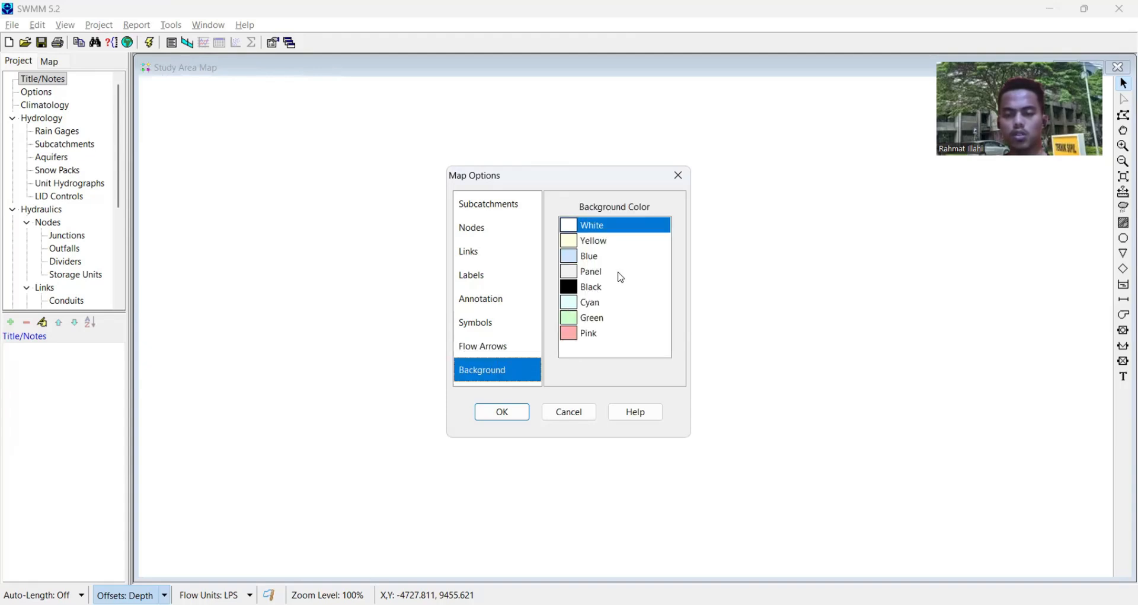
# - Apply the map options, and accept the map dimensions from 0 to 10000 in both directions with map units None
pyautogui.click(502, 411)
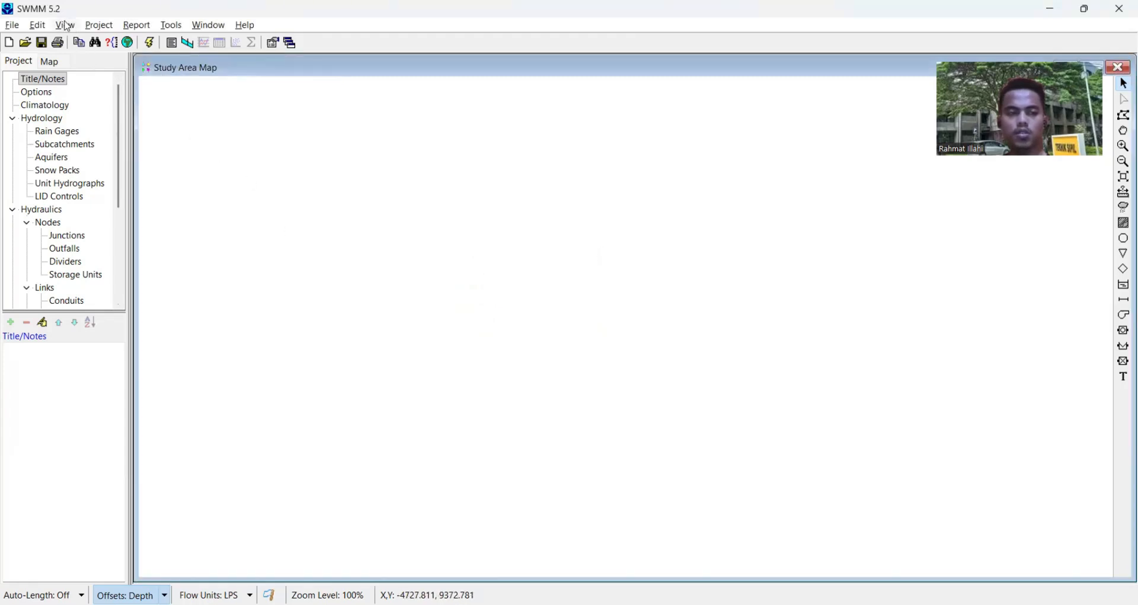
pyautogui.click(64, 26)
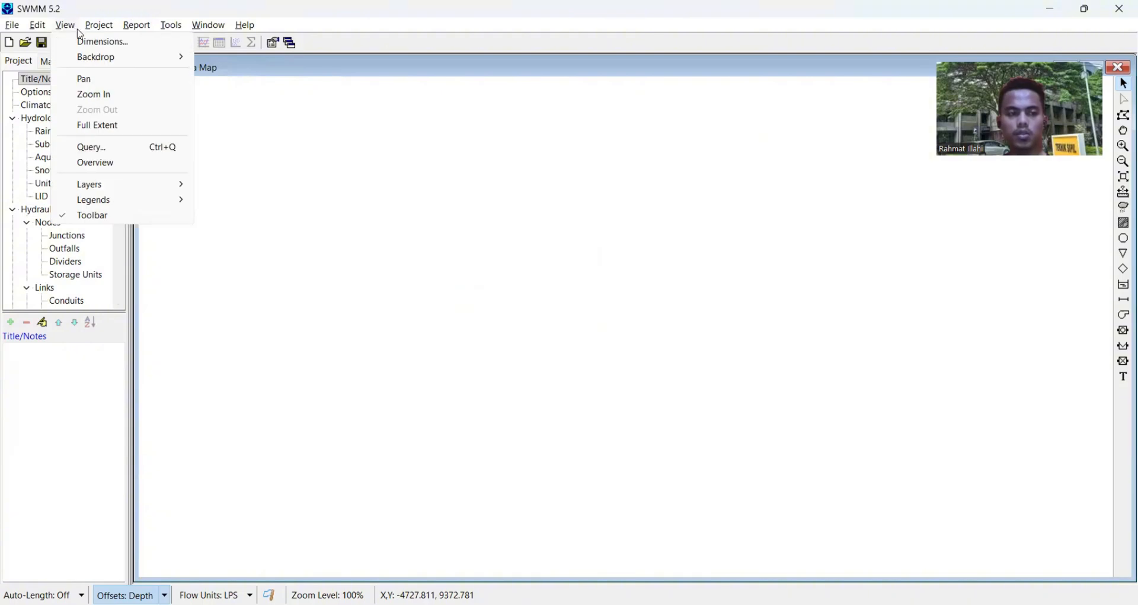
pyautogui.click(91, 43)
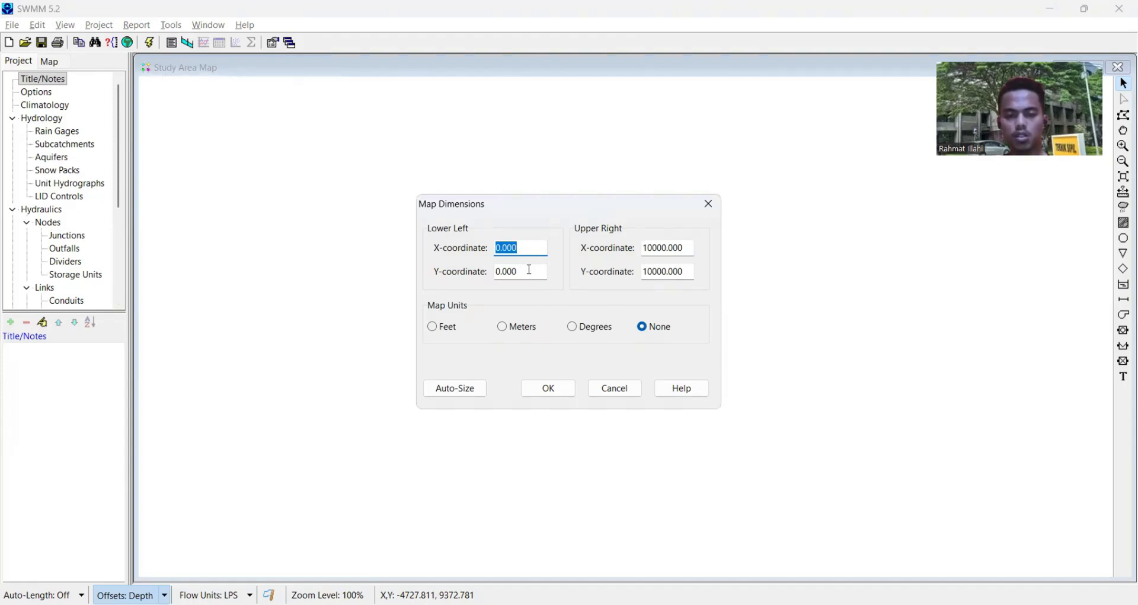
pyautogui.click(546, 388)
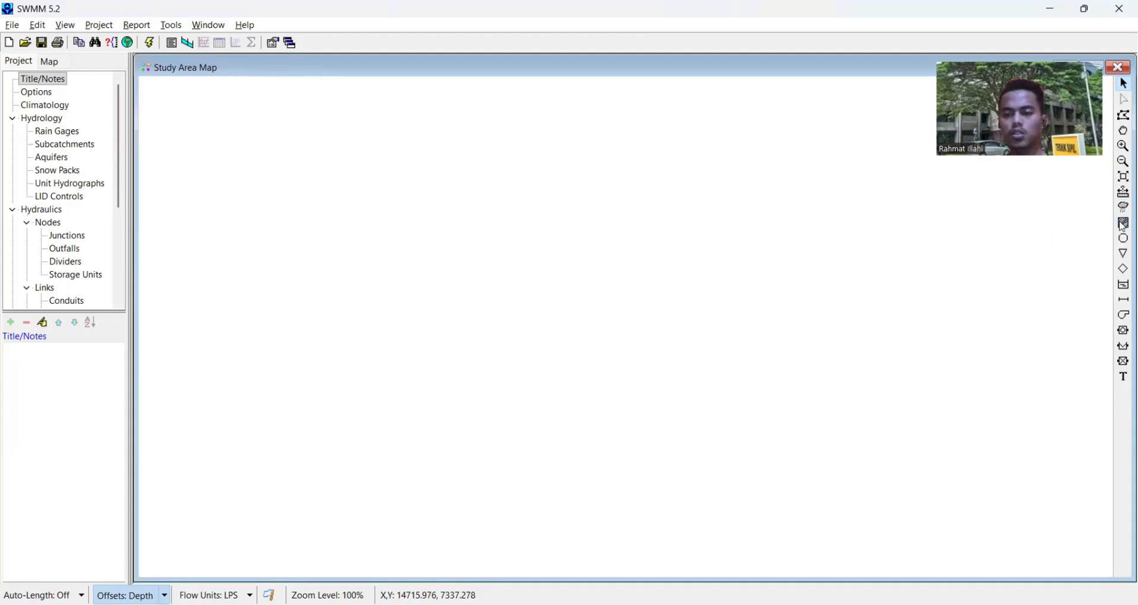
# - Draw a small rectangular subcatchment in the upper-centre part of the study area map
pyautogui.click(1126, 223)
pyautogui.click(396, 198)
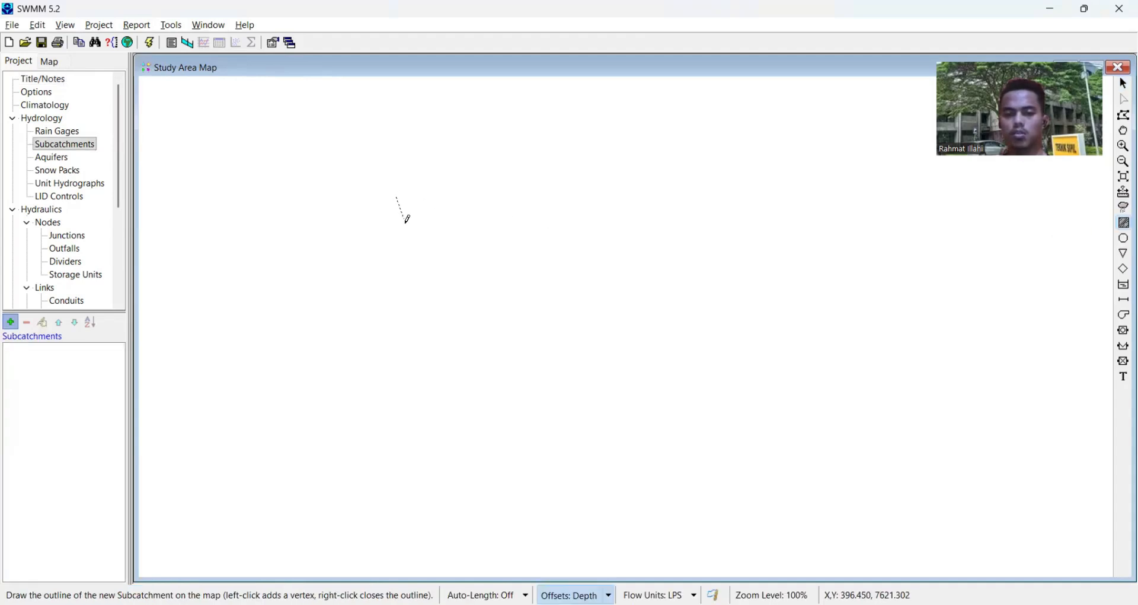
pyautogui.click(398, 258)
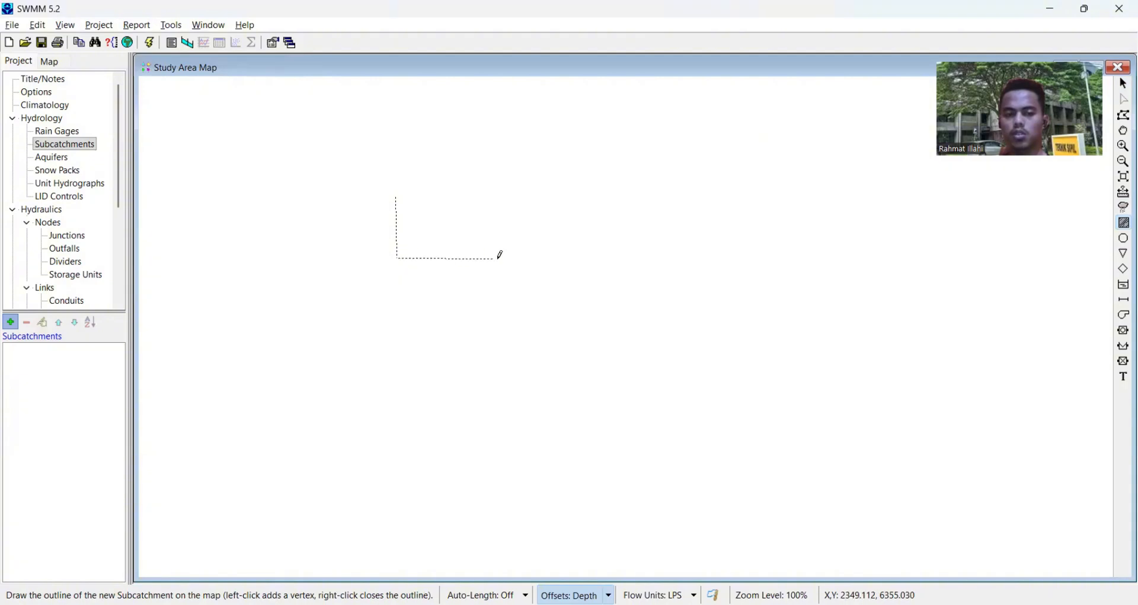
pyautogui.click(397, 197)
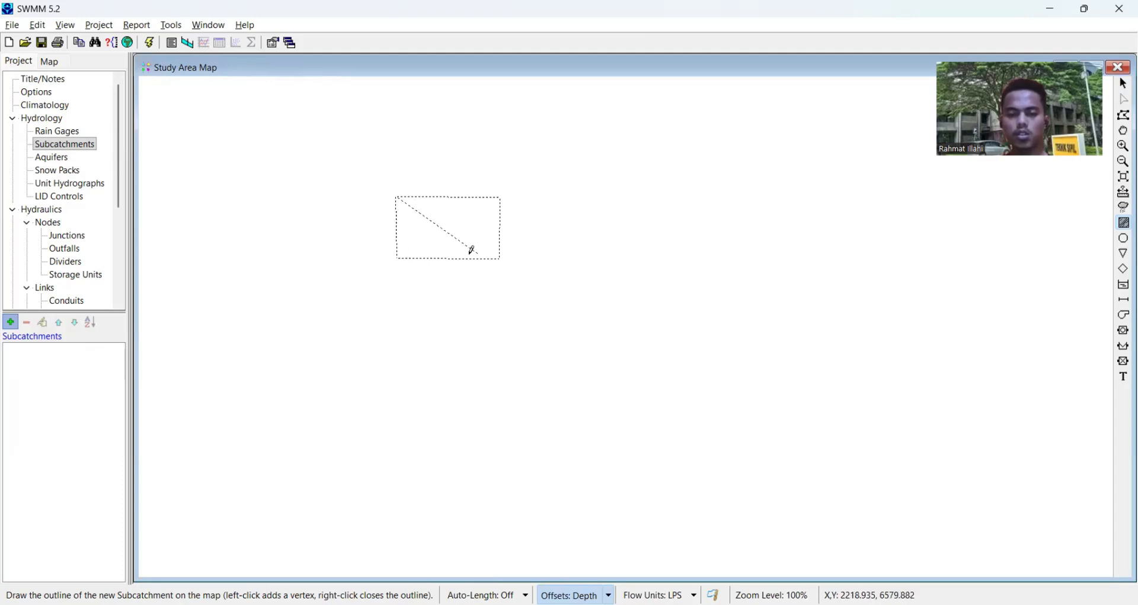
pyautogui.rightClick(449, 233)
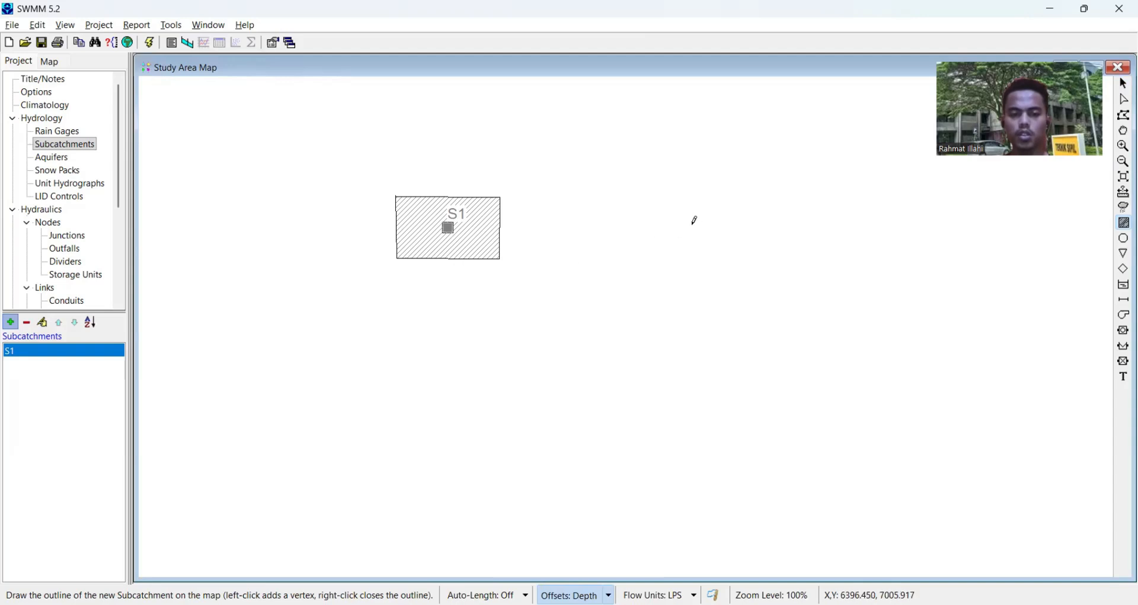
# - Draw a second small four-sided subcatchment to the right of S1, at about the same height
pyautogui.click(626, 255)
pyautogui.click(756, 261)
pyautogui.click(751, 194)
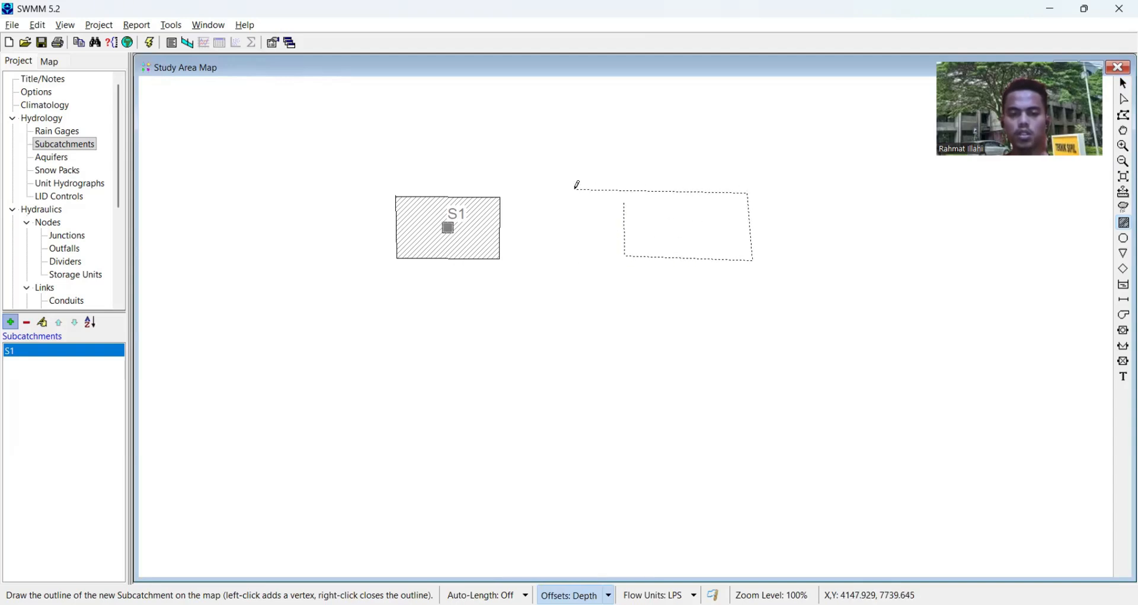
pyautogui.rightClick(625, 202)
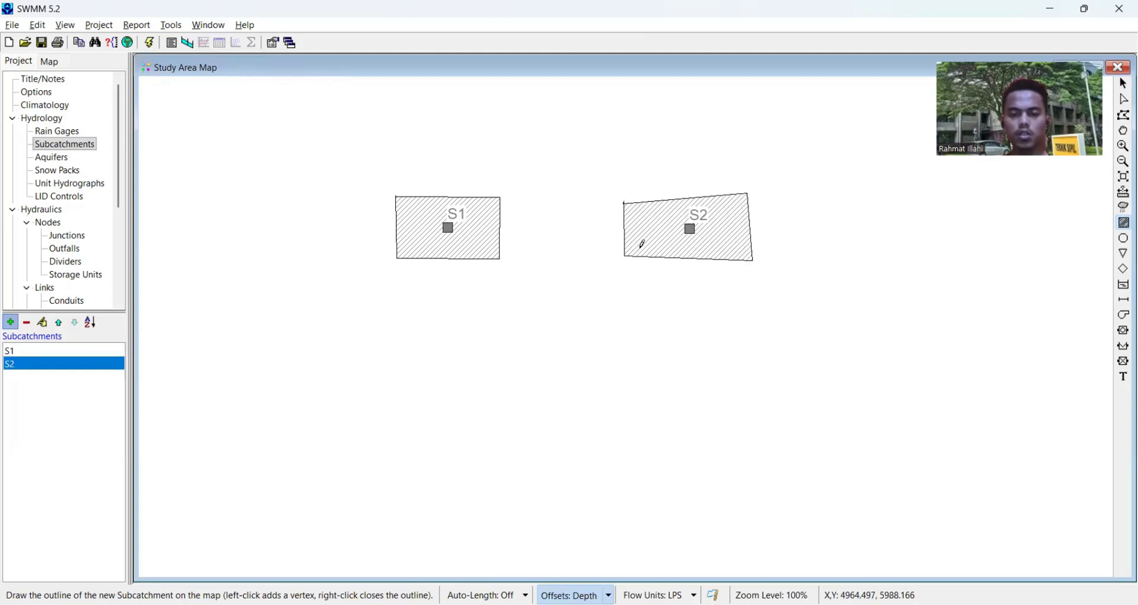
# - Draw a third, larger rectangular subcatchment below and slightly left of S1
pyautogui.click(294, 320)
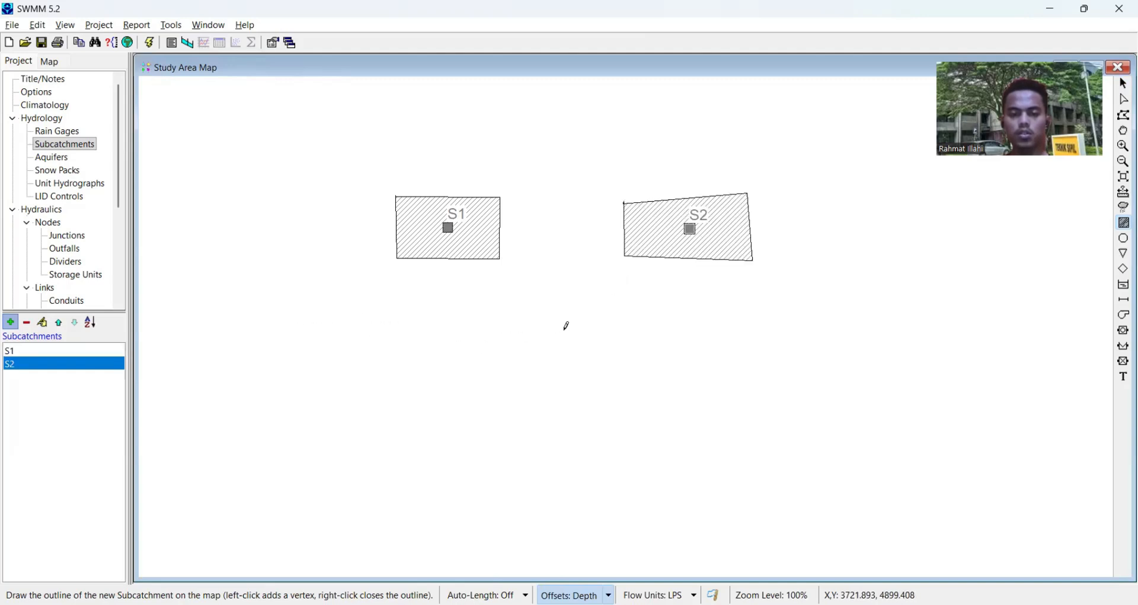
pyautogui.click(513, 317)
pyautogui.click(517, 452)
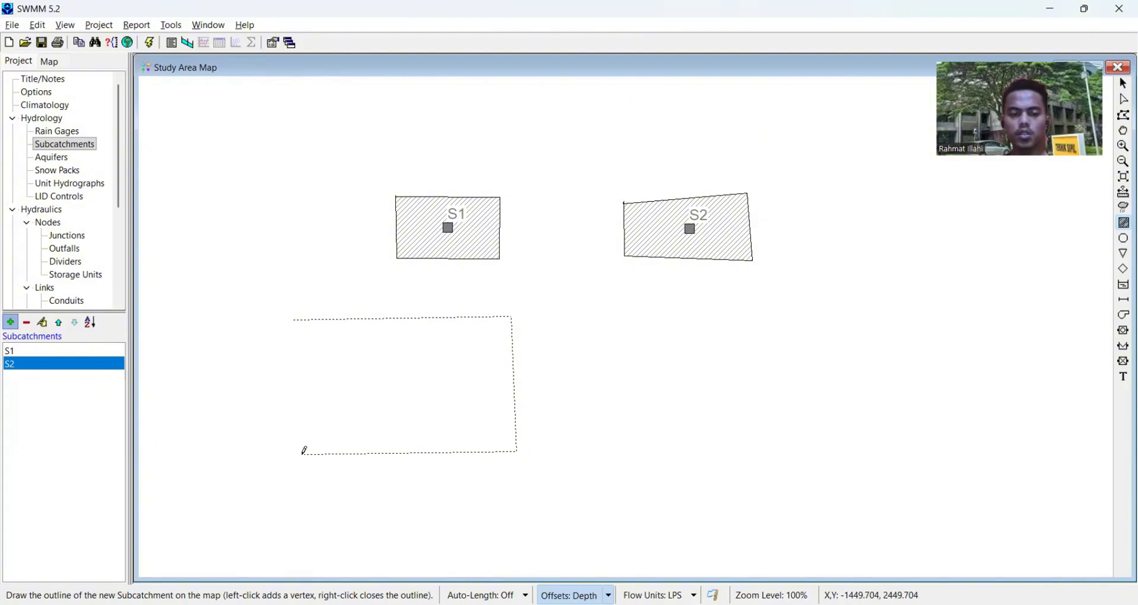
pyautogui.click(293, 453)
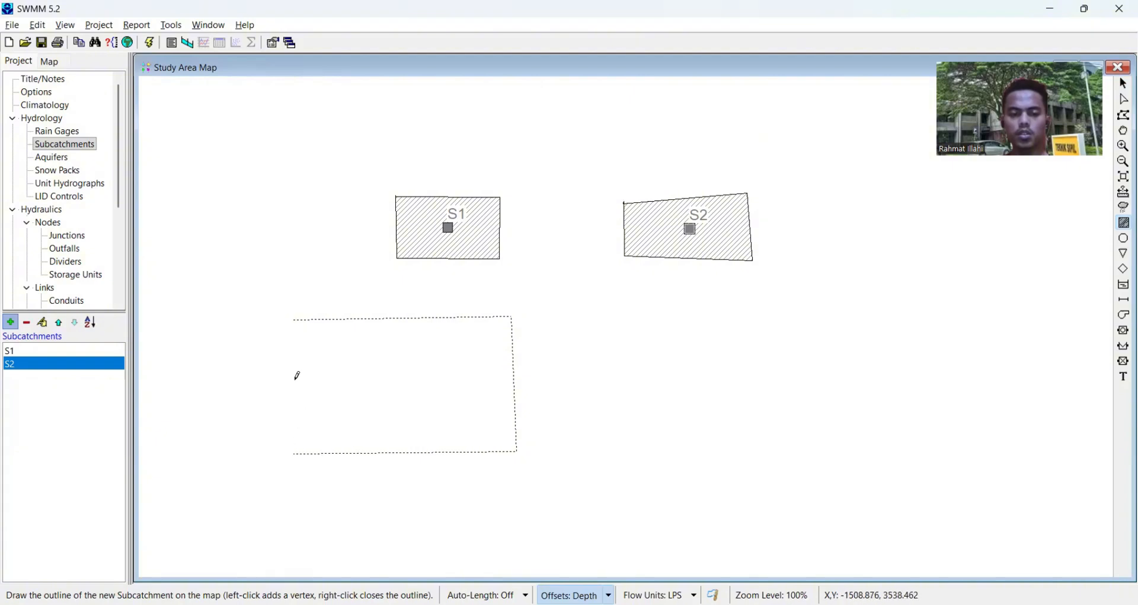
pyautogui.rightClick(294, 321)
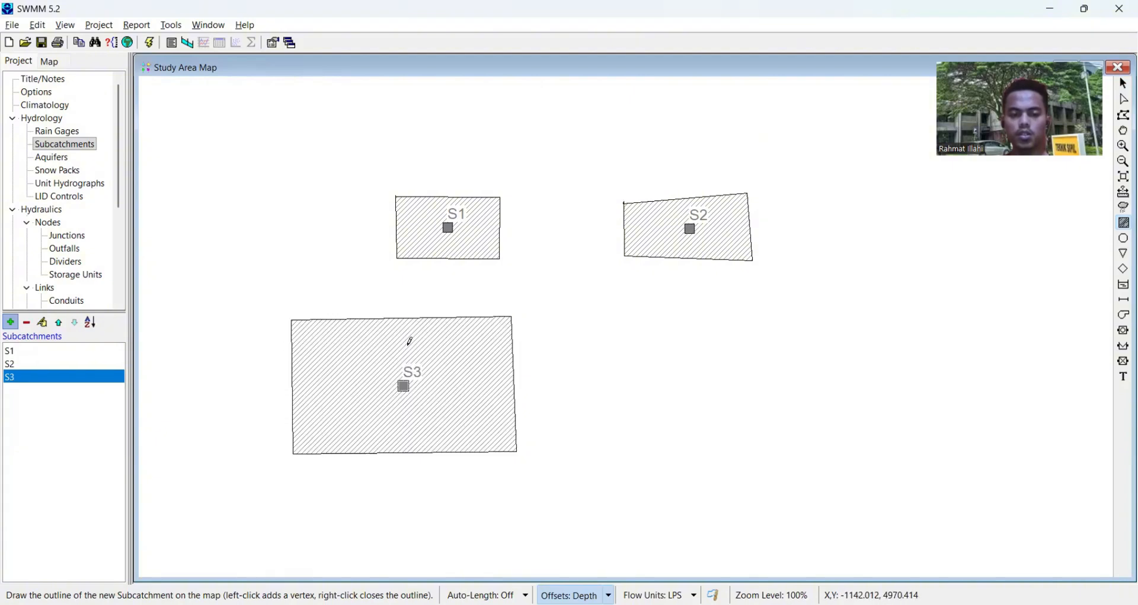
# - Draw a fourth large four-sided subcatchment below S2, to the right of S3 with a gap between them
pyautogui.click(635, 314)
pyautogui.click(645, 455)
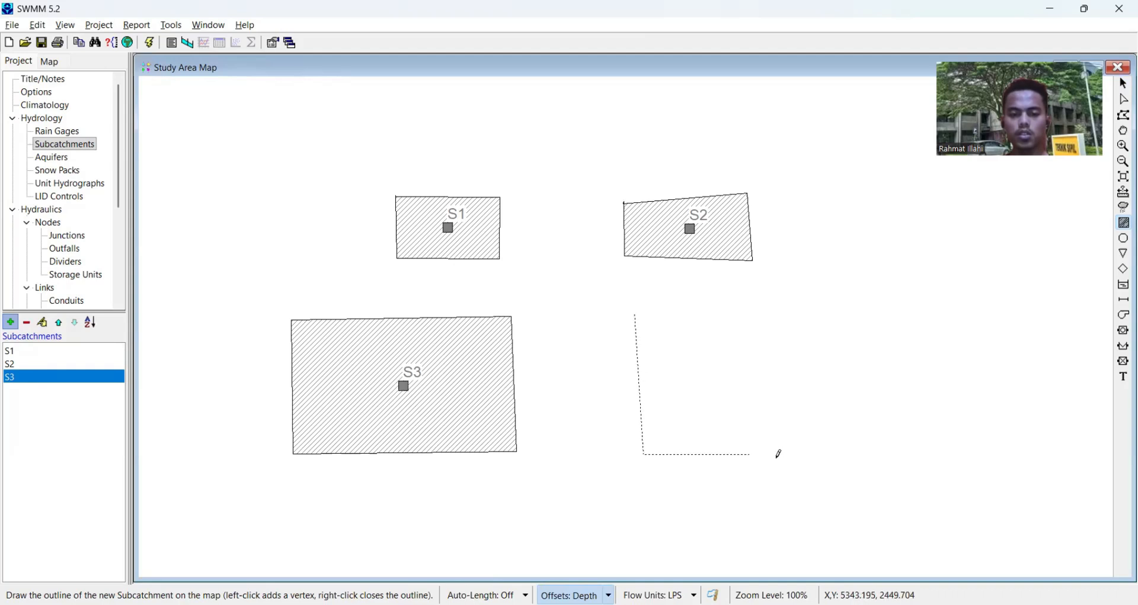
pyautogui.click(883, 450)
pyautogui.click(867, 302)
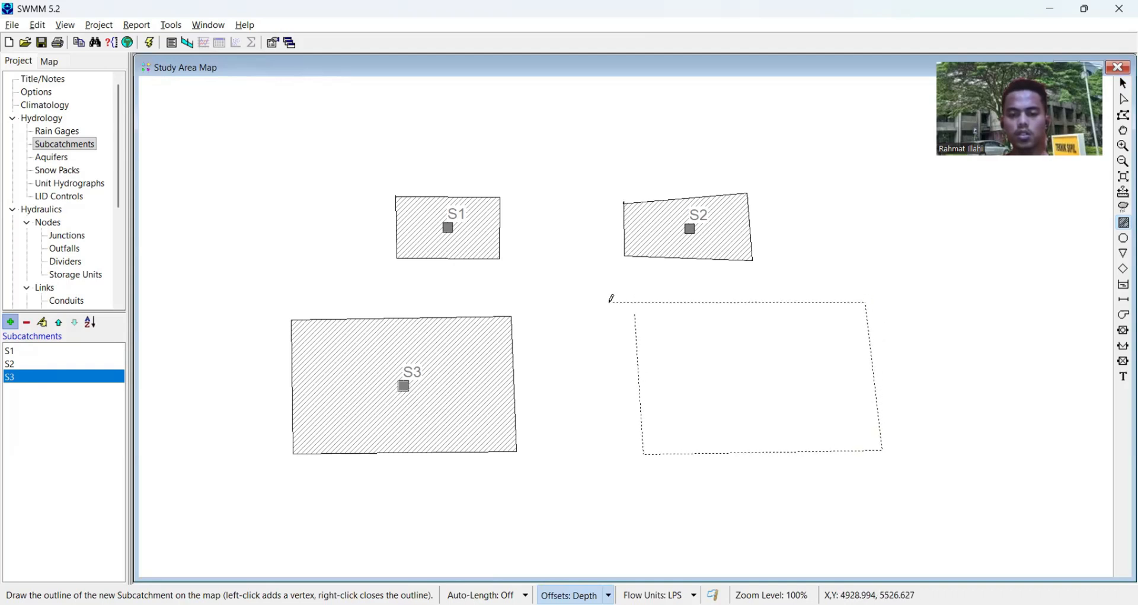
pyautogui.rightClick(656, 314)
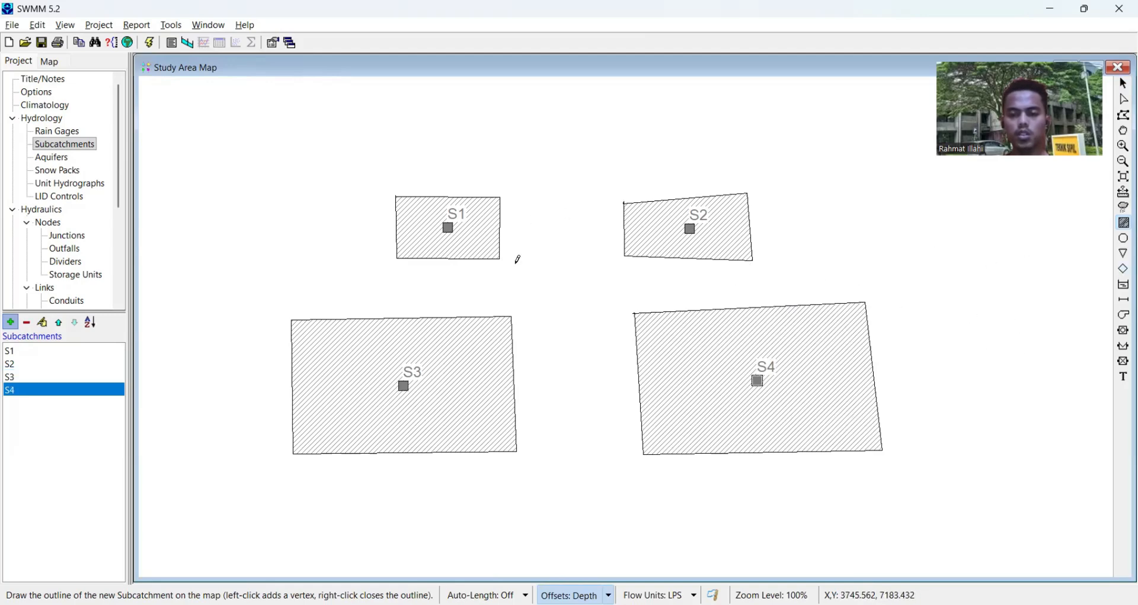
# - Place junctions above and below the gap between S3 and S4, near S4's two right corners and S3's lower-left corner, plus an outfall farther left
pyautogui.click(1124, 239)
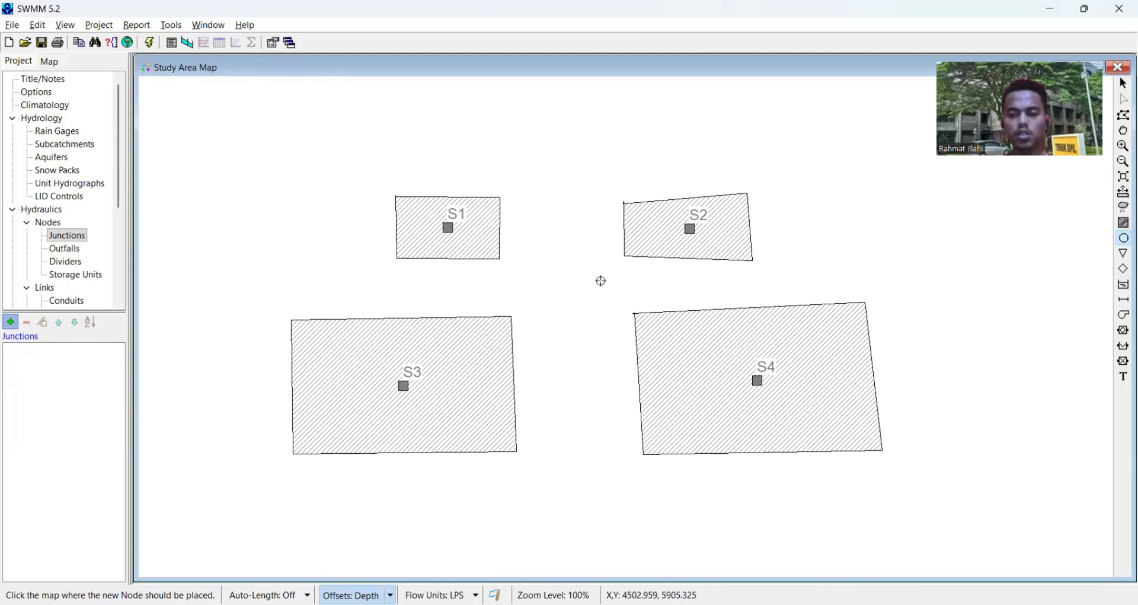
pyautogui.click(571, 283)
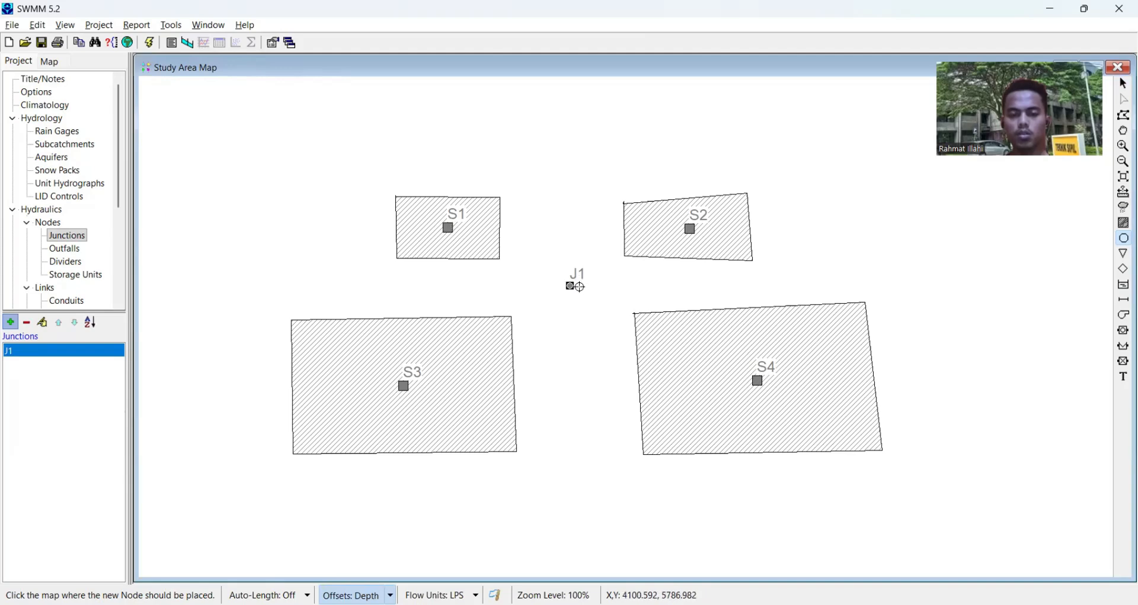
pyautogui.click(585, 498)
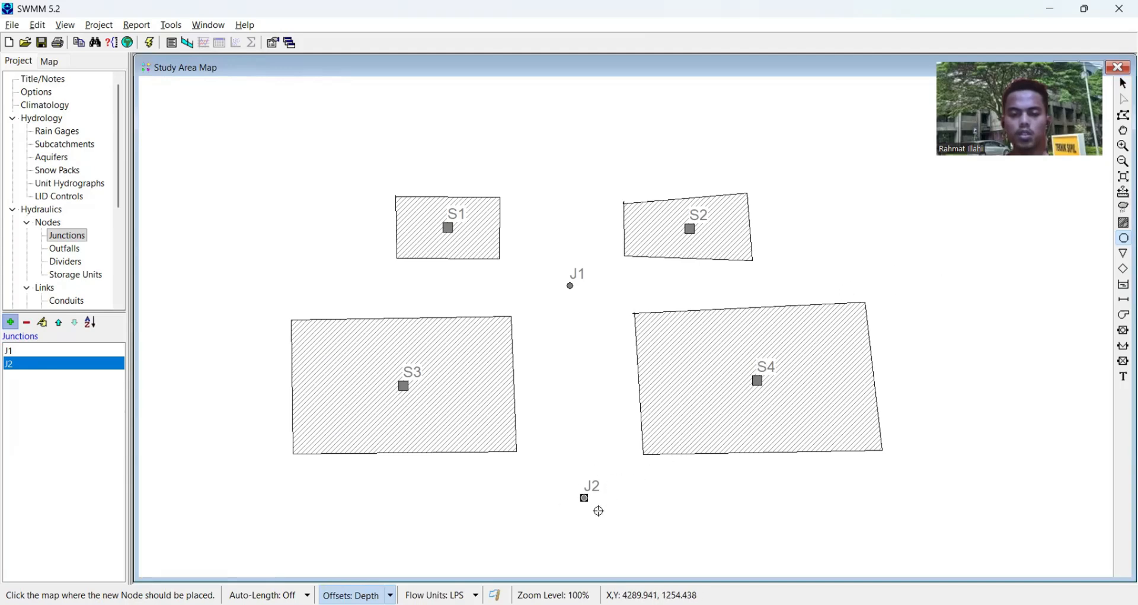
pyautogui.click(920, 276)
pyautogui.click(937, 492)
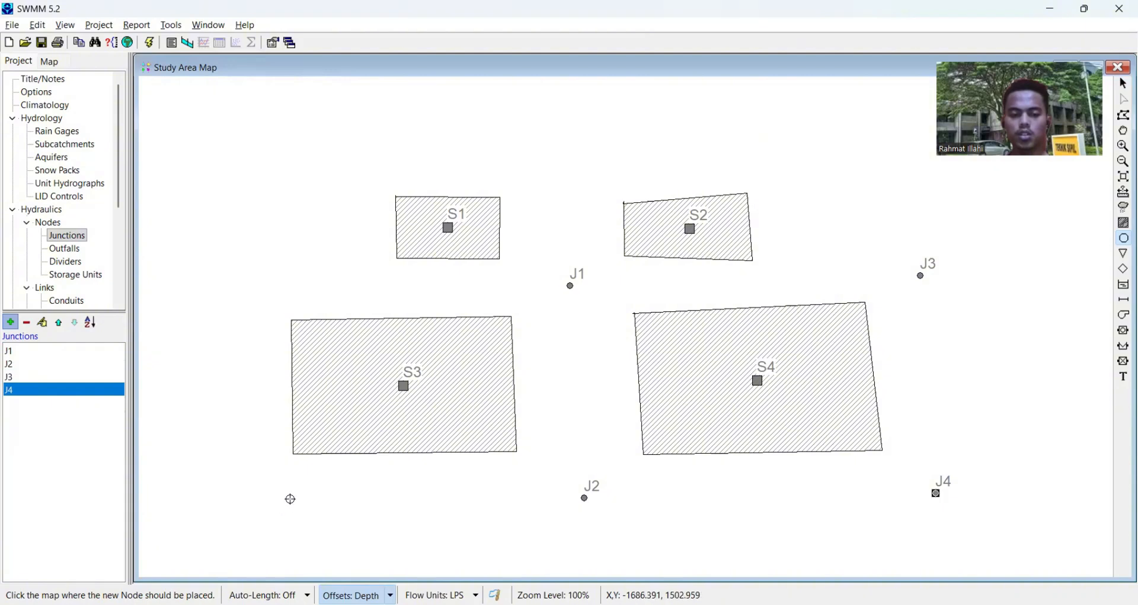
pyautogui.click(278, 502)
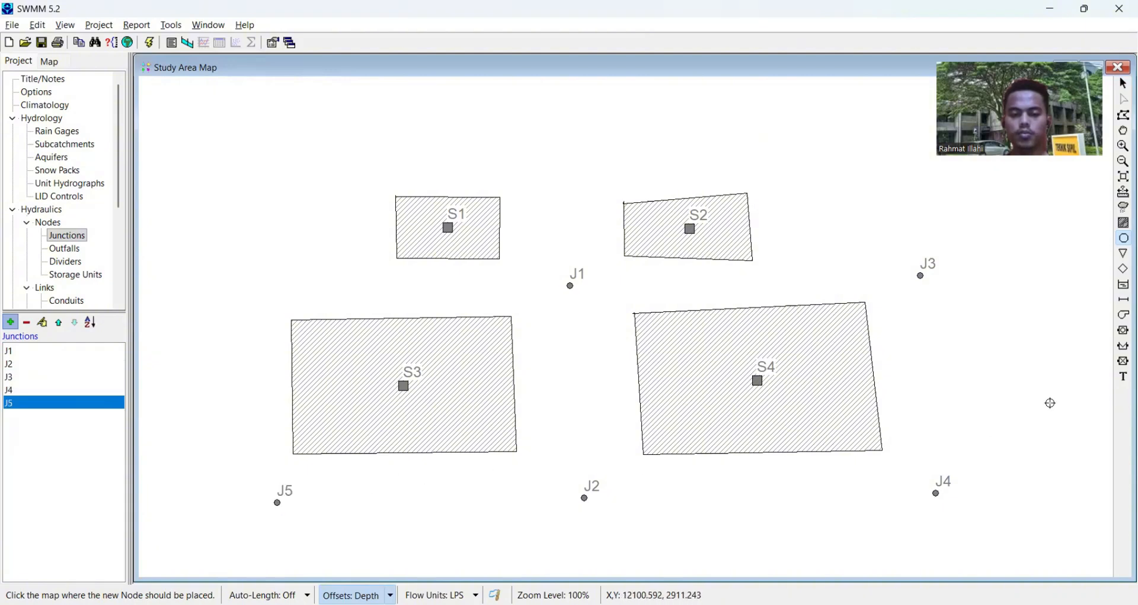
pyautogui.click(1125, 254)
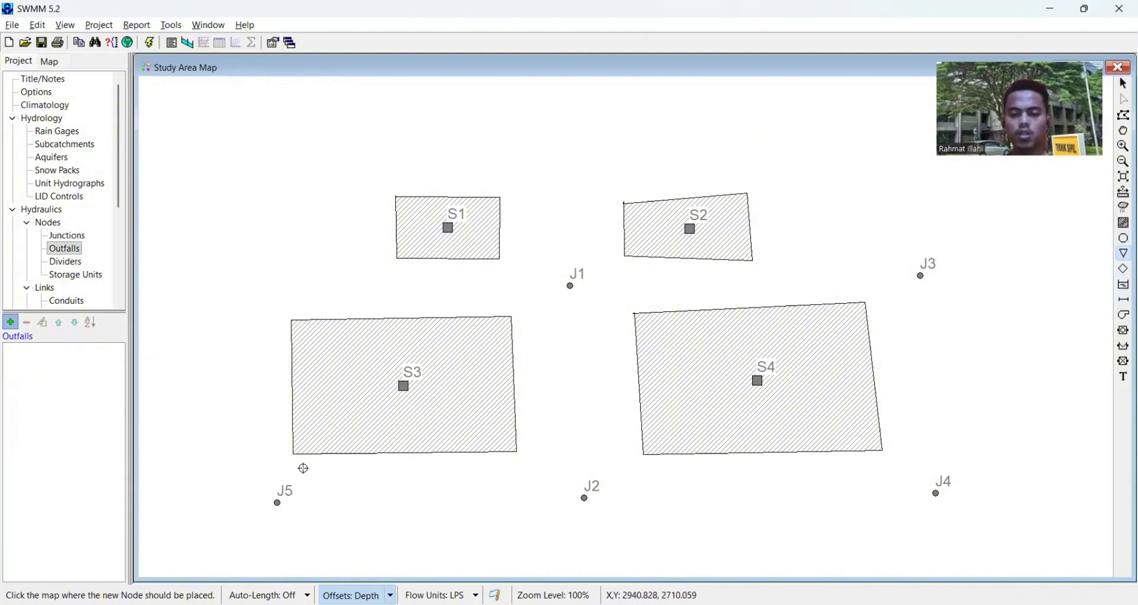
pyautogui.click(169, 501)
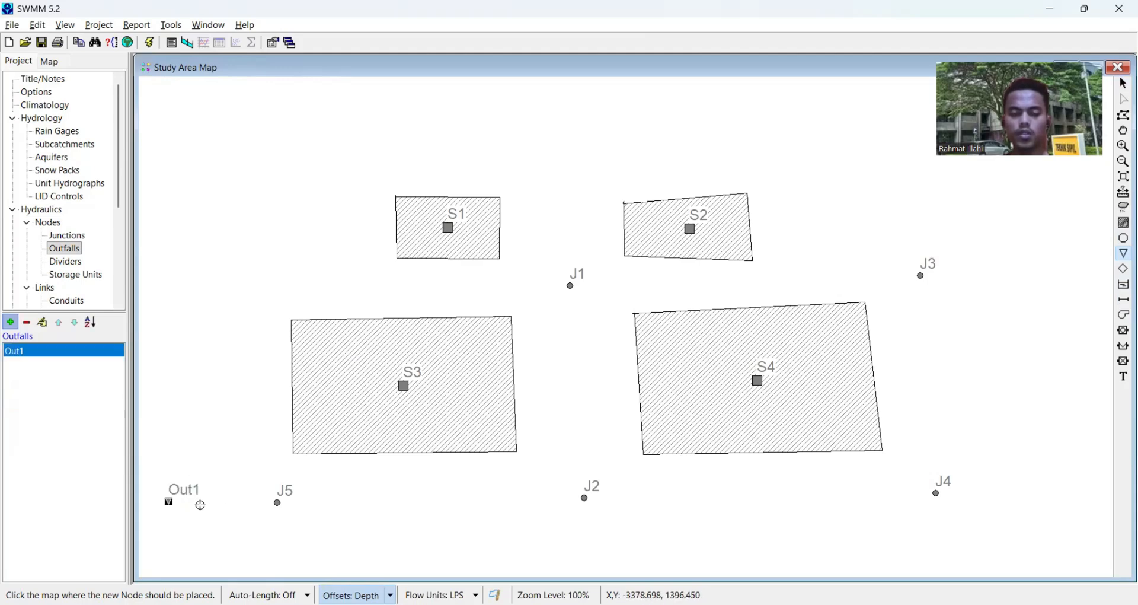
# - Draw conduits from junction J1 to J2 and from junction J3 to J4
pyautogui.click(1125, 301)
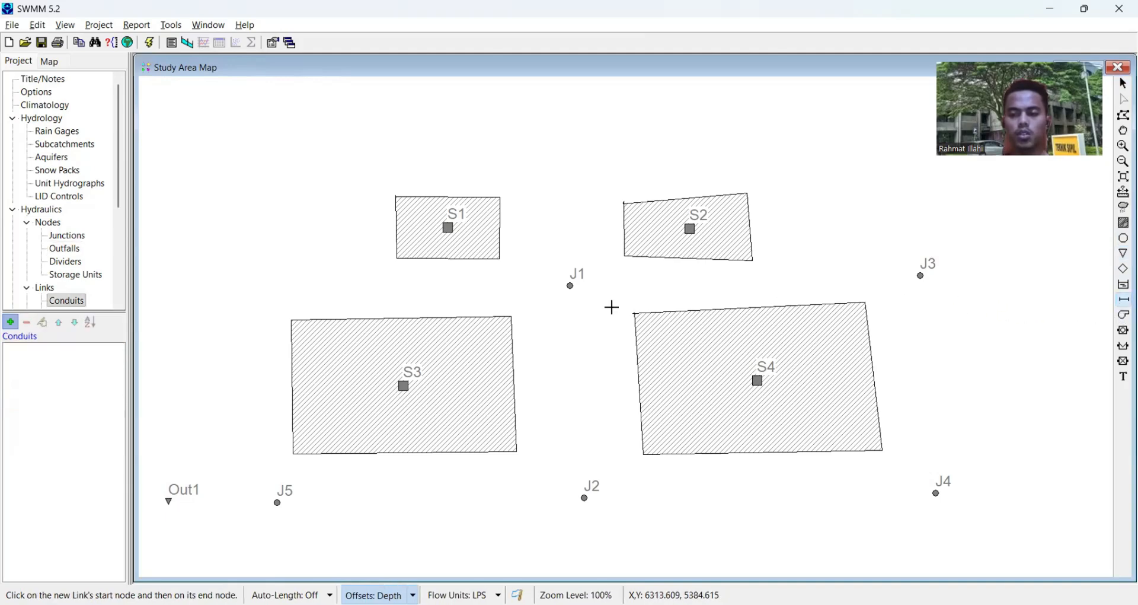
pyautogui.click(571, 286)
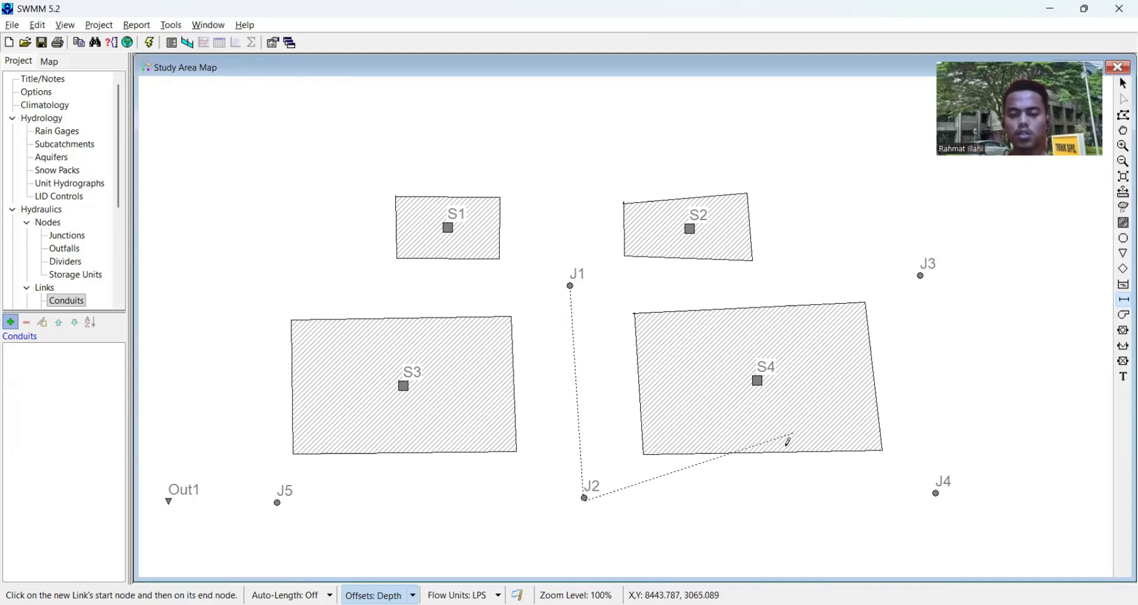
pyautogui.click(586, 500)
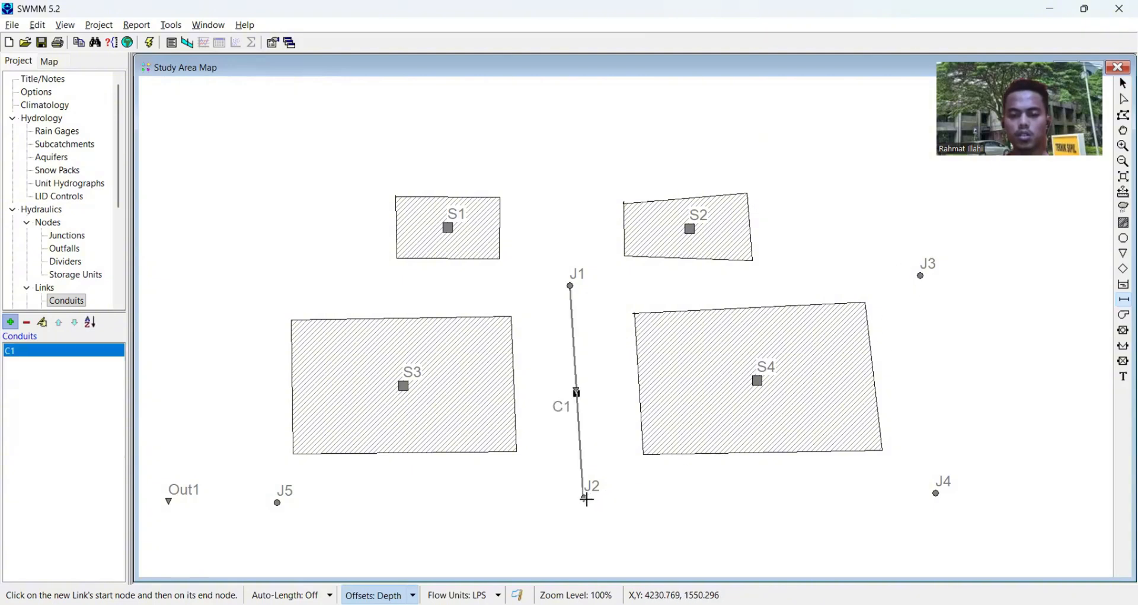
pyautogui.click(921, 277)
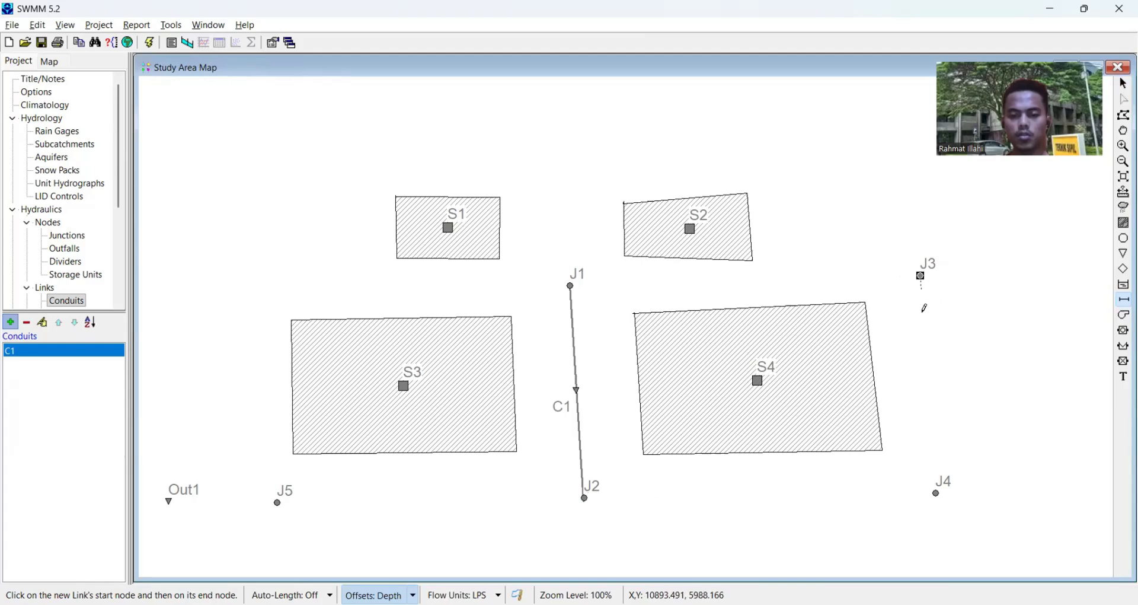
pyautogui.click(938, 492)
# - Draw the main-line conduits from J4 to J2, from J2 to J5, and from J5 to the outfall Out1
pyautogui.click(936, 493)
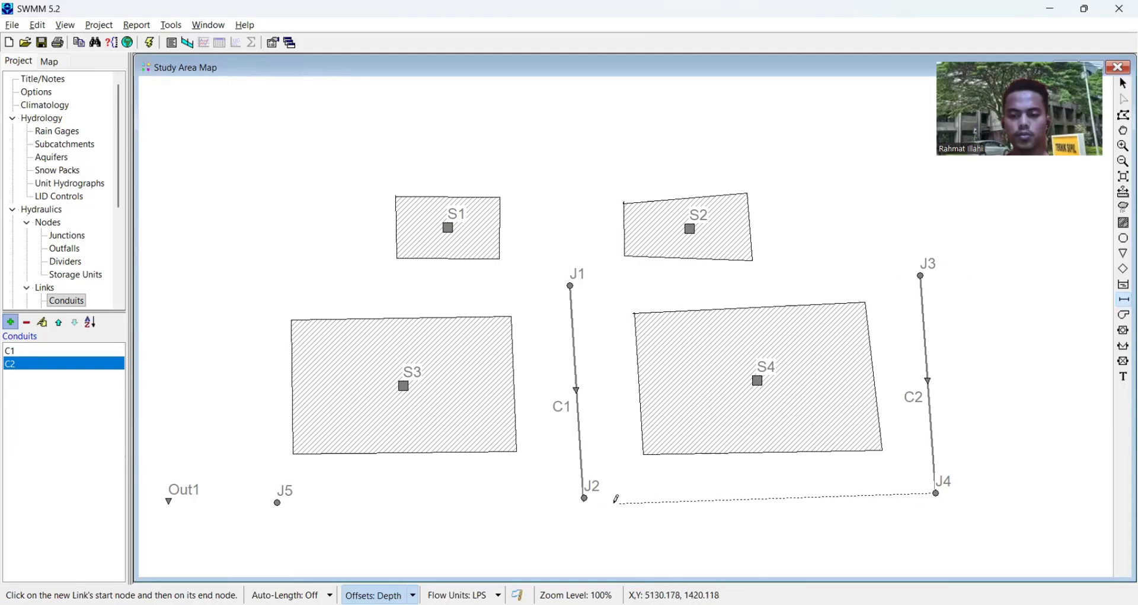
pyautogui.click(585, 496)
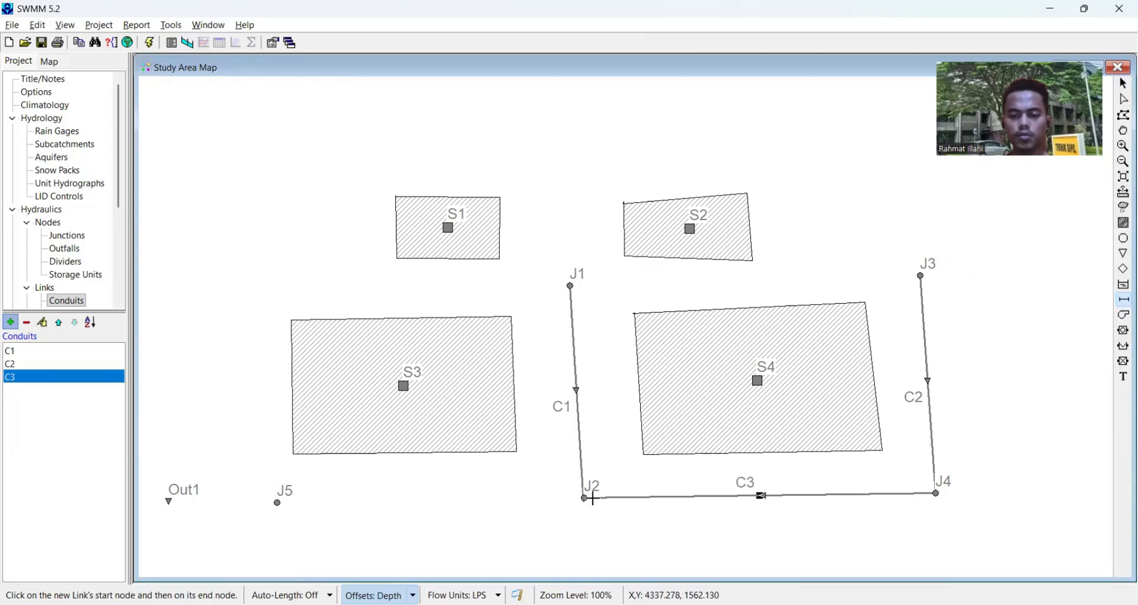
pyautogui.click(585, 497)
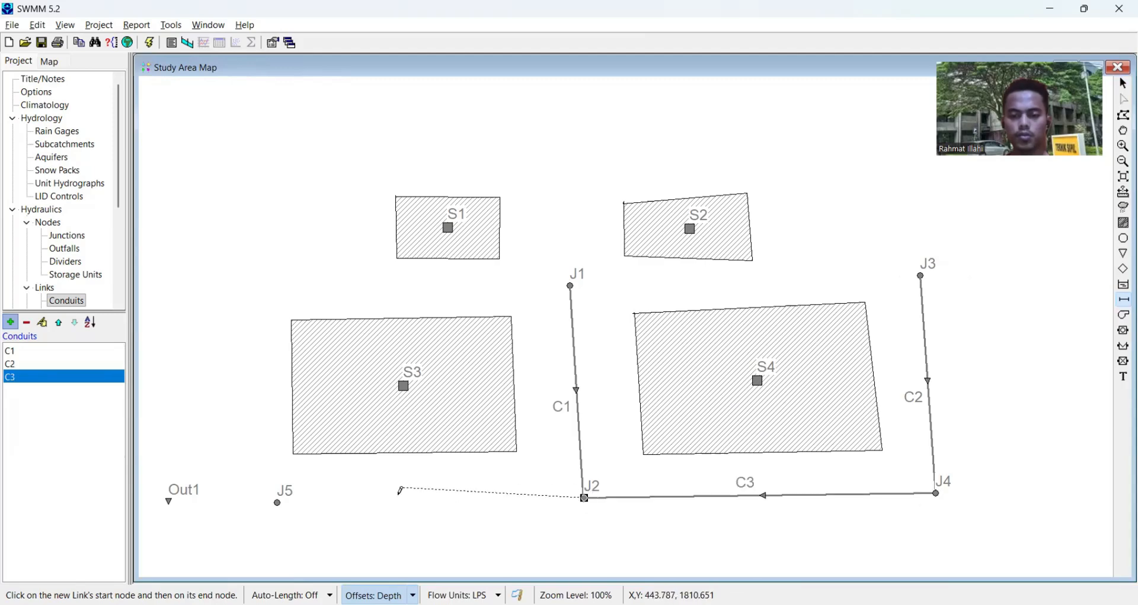
pyautogui.click(277, 503)
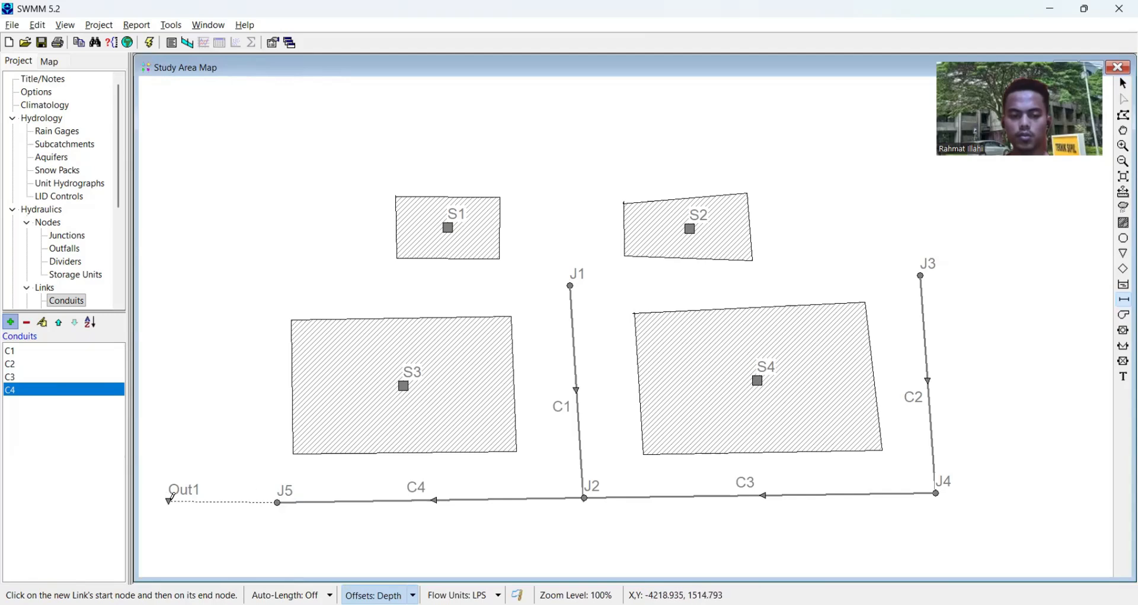
pyautogui.click(171, 499)
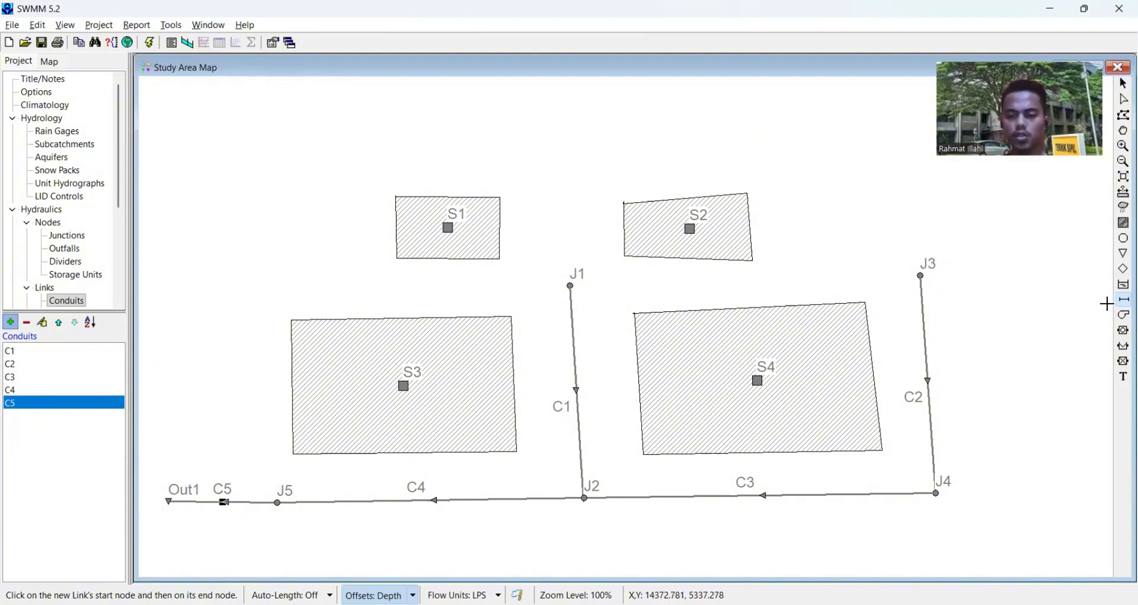
# - Place a rain gage on the map above the gap between subcatchments S1 and S2
pyautogui.click(1124, 207)
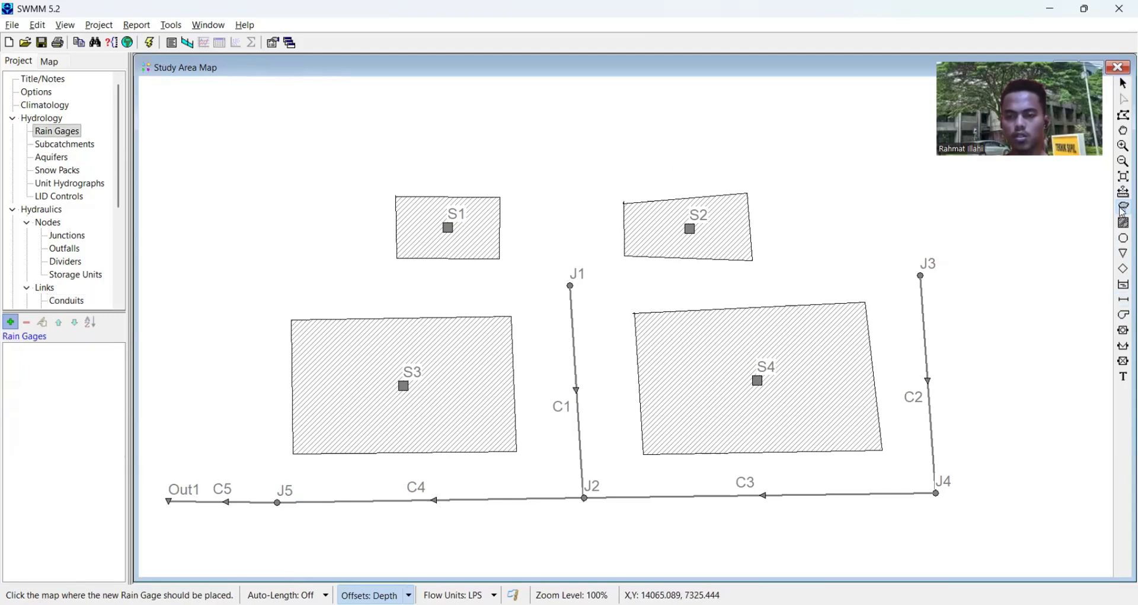
pyautogui.click(559, 128)
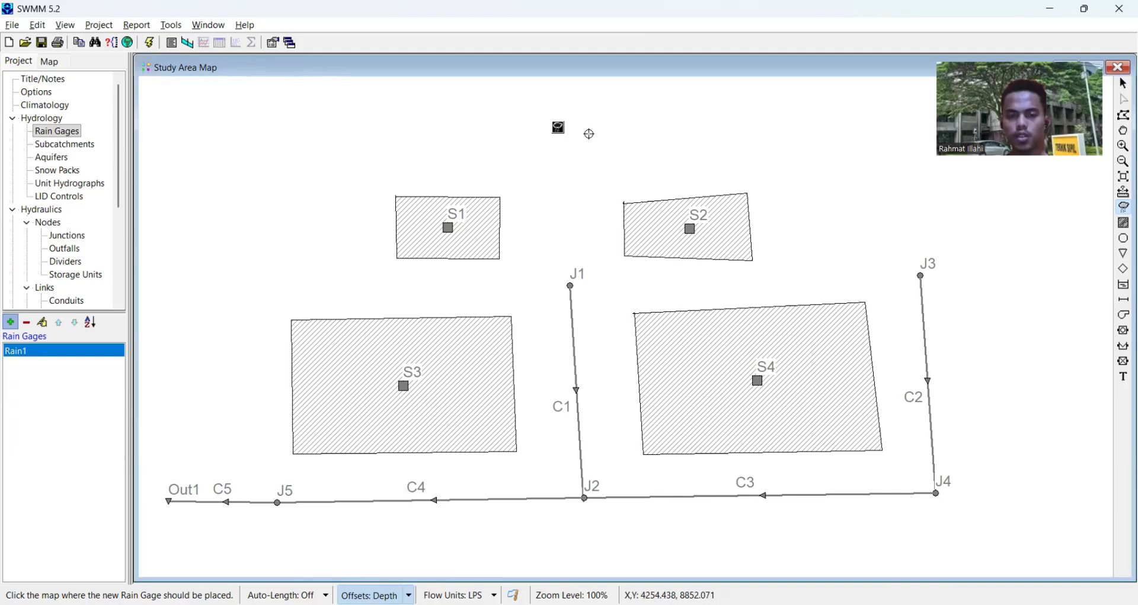
# - Try to rename junction J3, at the upper end of conduit C2, as J2
pyautogui.press('Escape')
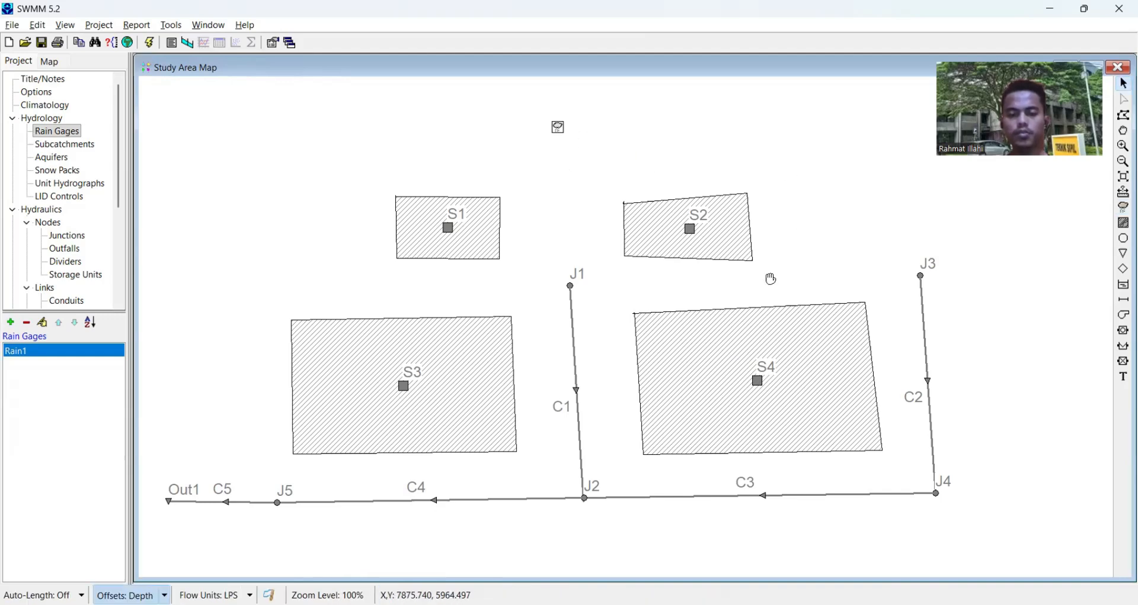
pyautogui.moveTo(770, 275); pyautogui.dragTo(816, 272)
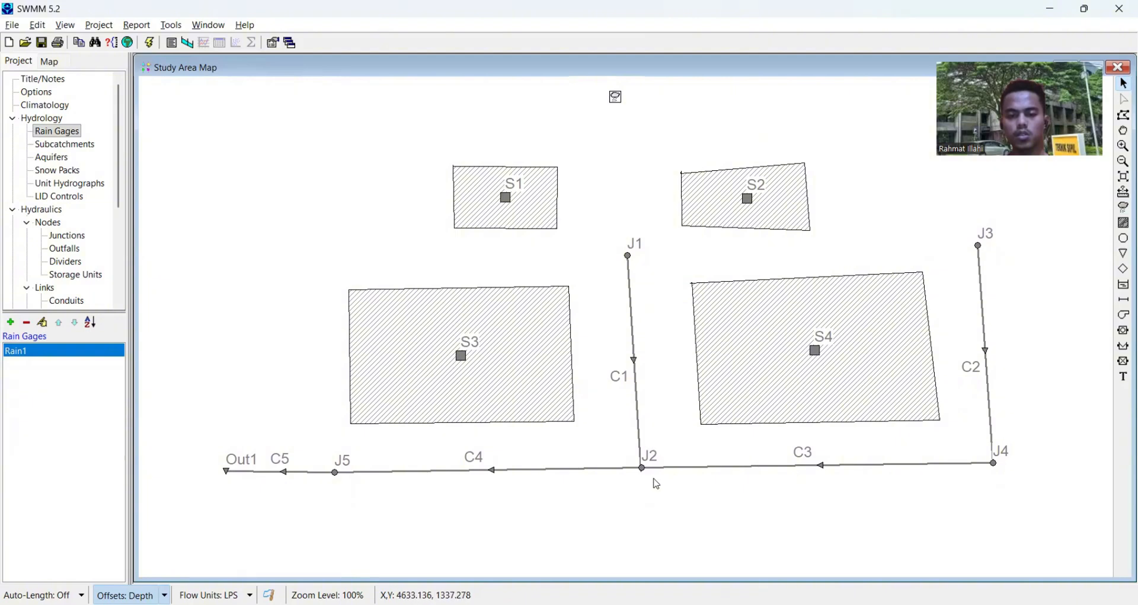
pyautogui.click(979, 248)
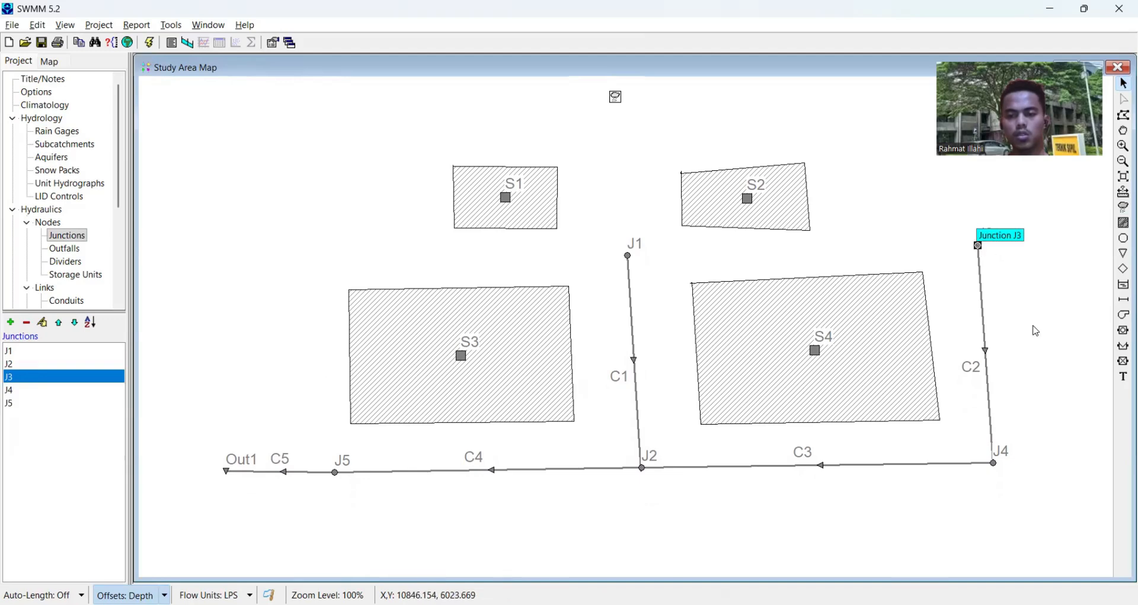
pyautogui.doubleClick(978, 245)
pyautogui.click(1039, 285)
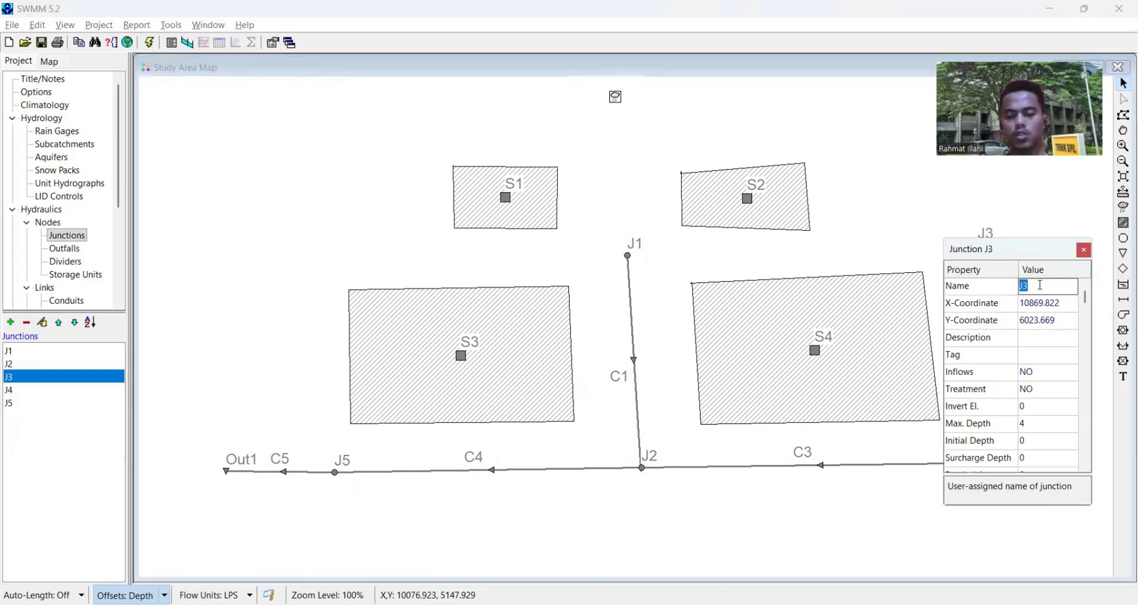
pyautogui.write('J2')
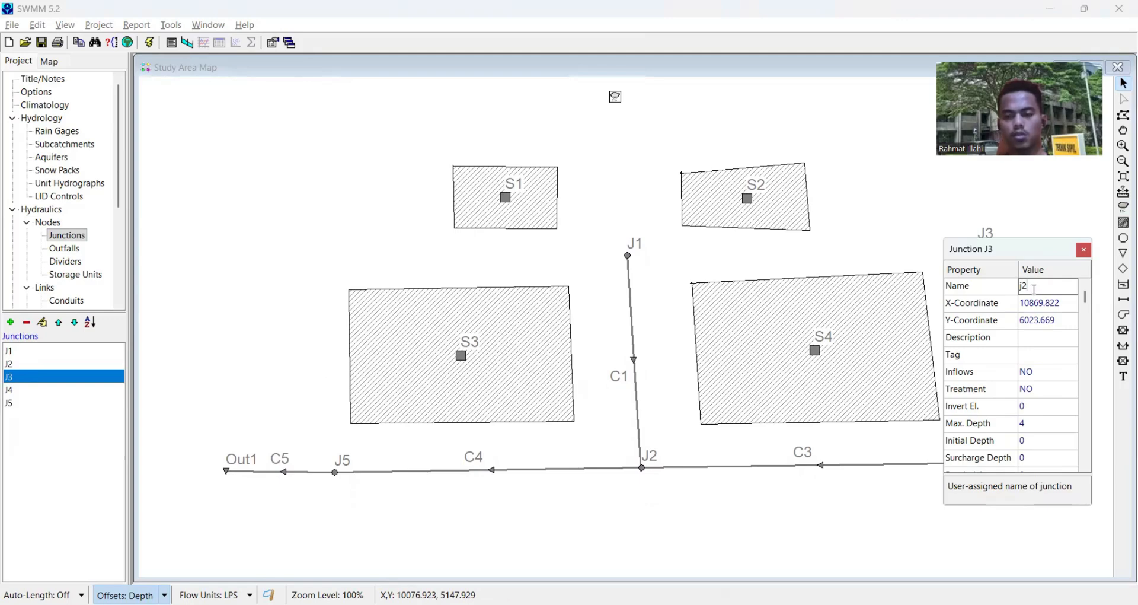
pyautogui.press('Return')
pyautogui.click(1011, 399)
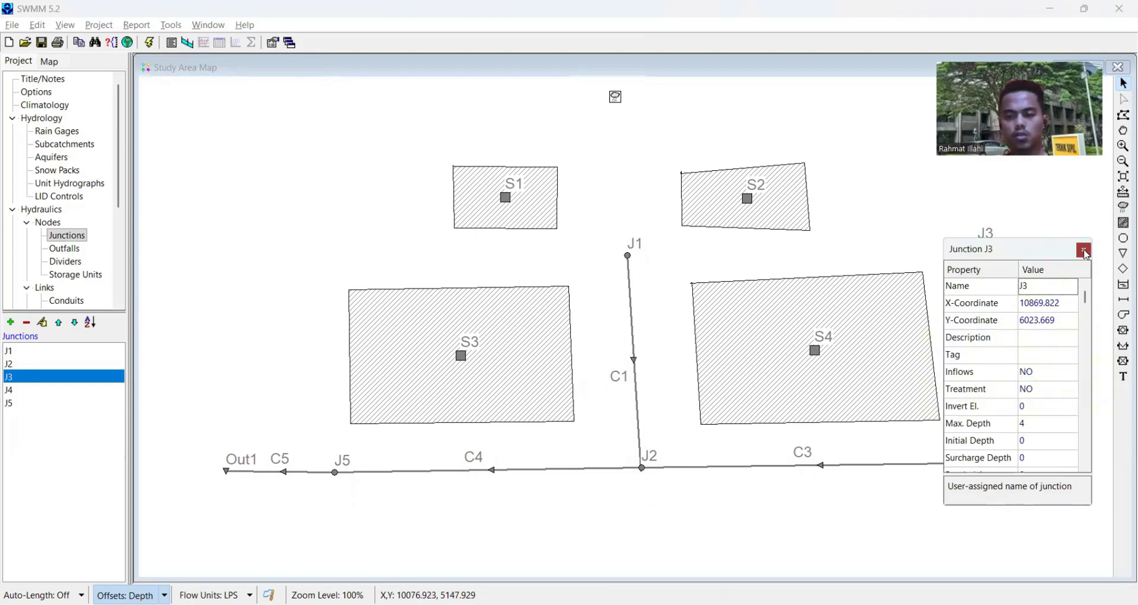
pyautogui.click(1084, 251)
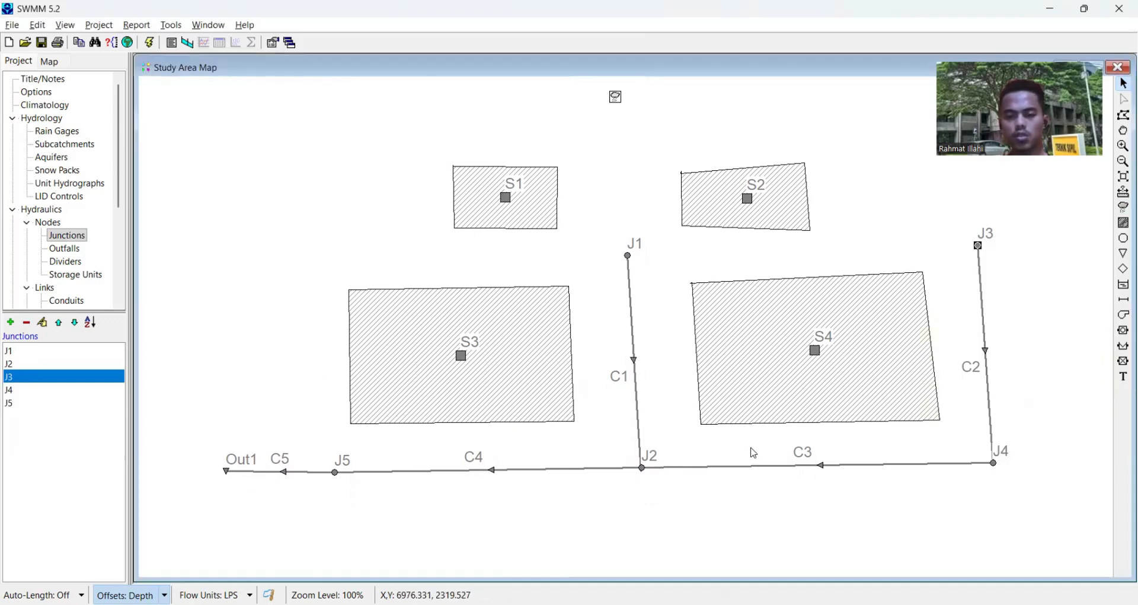
# - Rename junction J2, where conduits C1, C3 and C4 meet, as j6
pyautogui.click(645, 471)
pyautogui.rightClick(645, 471)
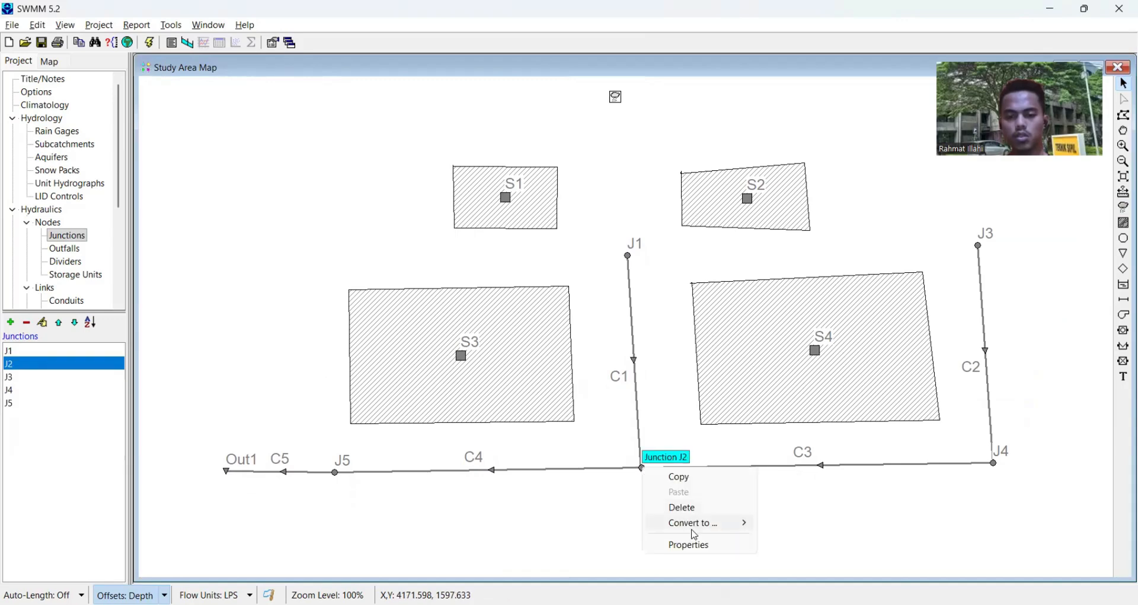
pyautogui.click(691, 547)
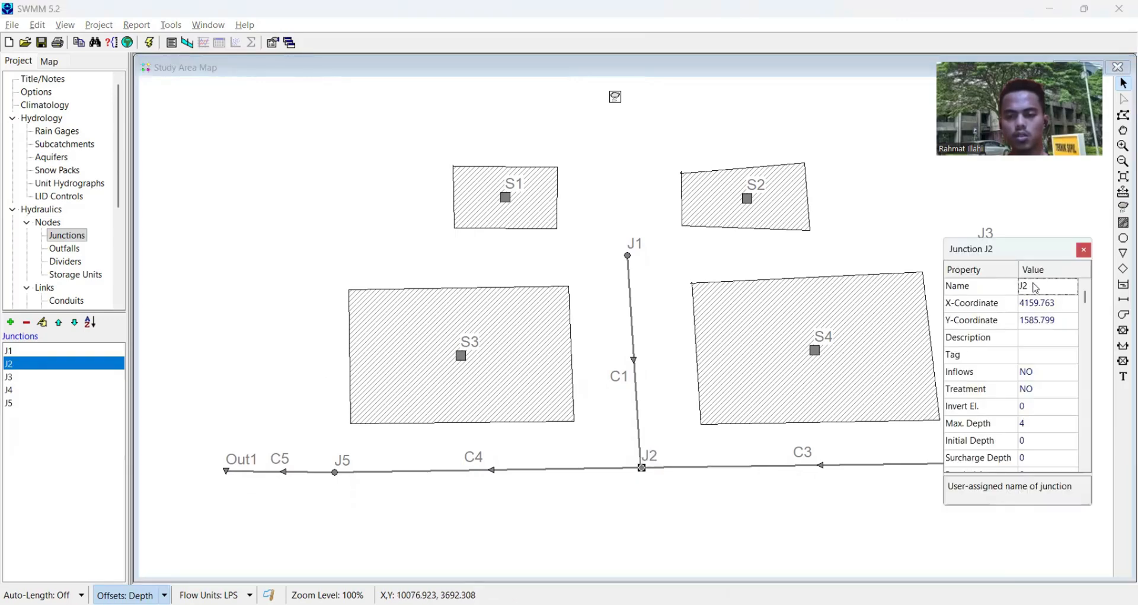
pyautogui.press('BackSpace')
pyautogui.press('BackSpace')
pyautogui.write('j6')
pyautogui.press('Return')
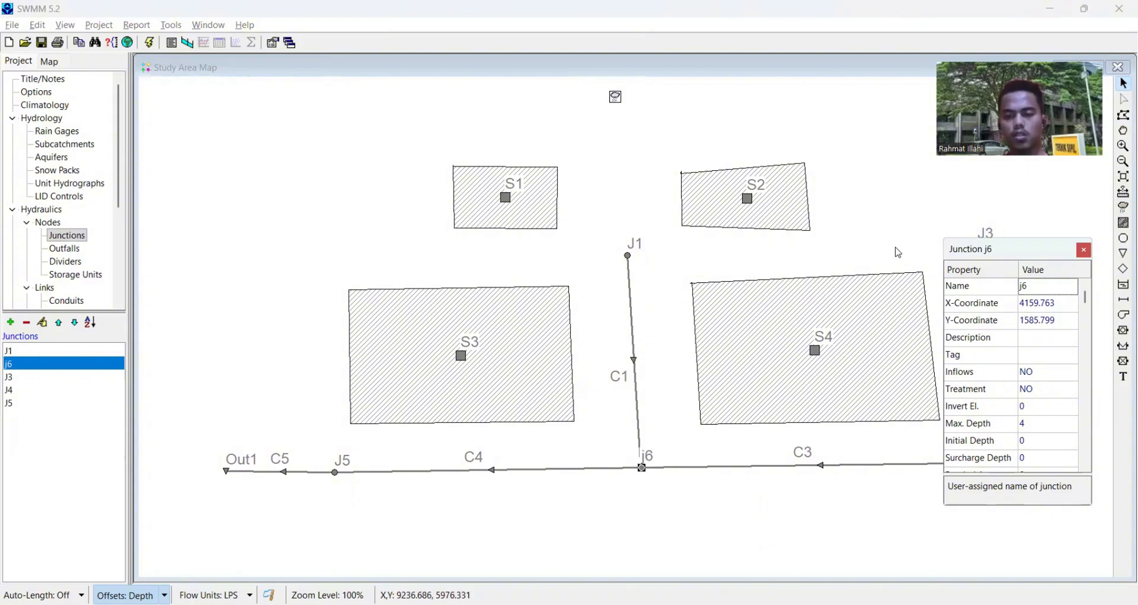
# - Rename junction J3, at the upper end of conduit C2, as J2
pyautogui.scroll(1, 945, 190)
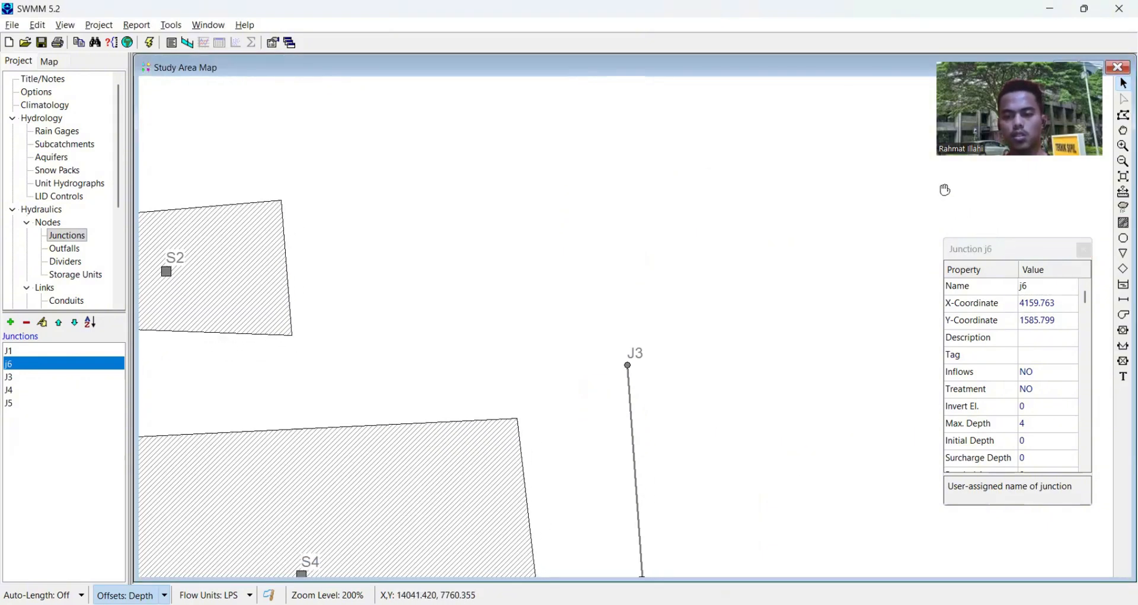
pyautogui.moveTo(945, 190); pyautogui.dragTo(946, 174)
pyautogui.scroll(-1, 946, 174)
pyautogui.moveTo(675, 318); pyautogui.dragTo(660, 247)
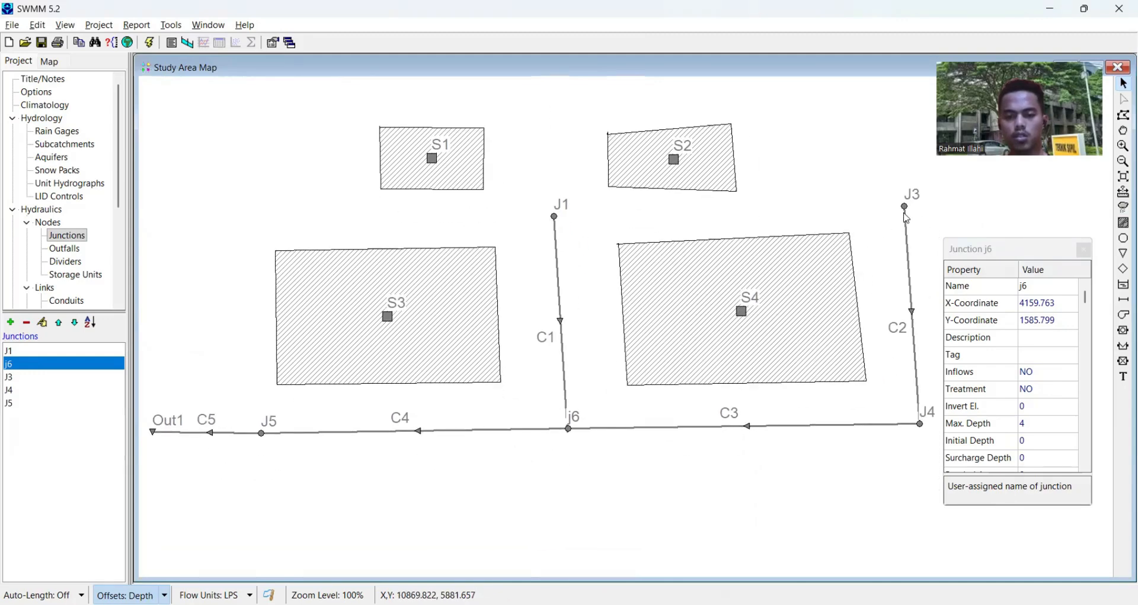
pyautogui.click(905, 208)
pyautogui.click(1046, 286)
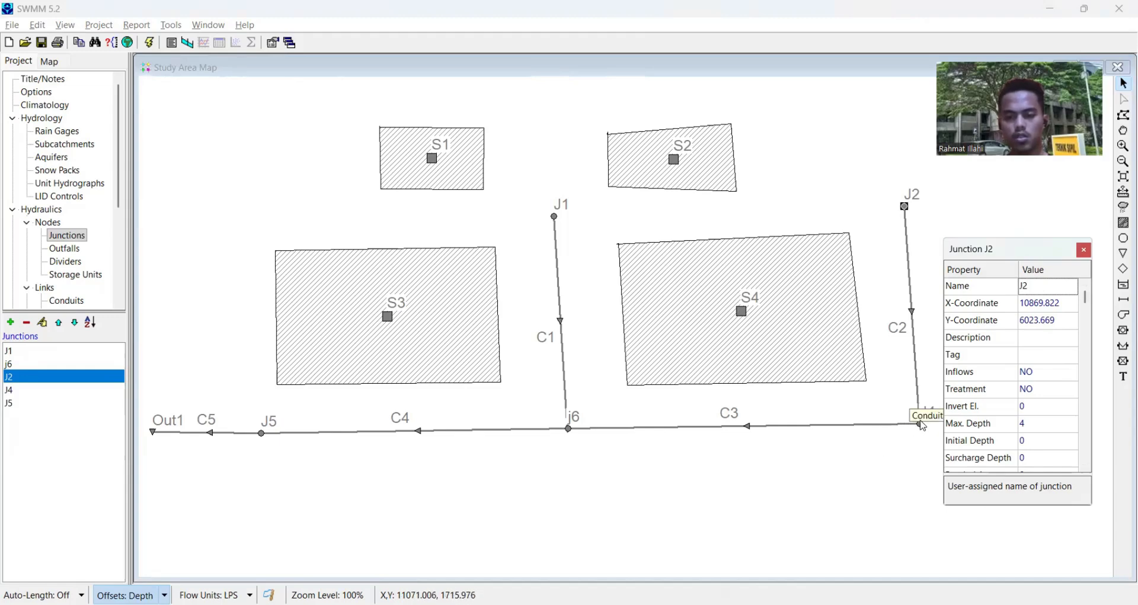
# - Rename junction J4, at the lower end of conduit C2, as J3
pyautogui.click(921, 422)
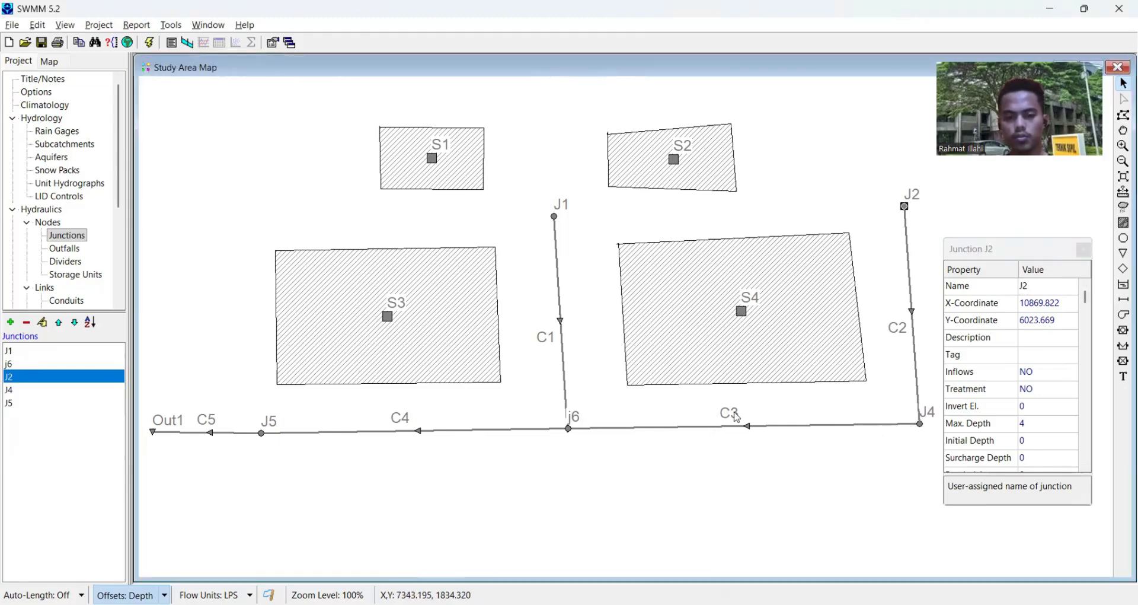
pyautogui.click(923, 427)
pyautogui.click(1024, 286)
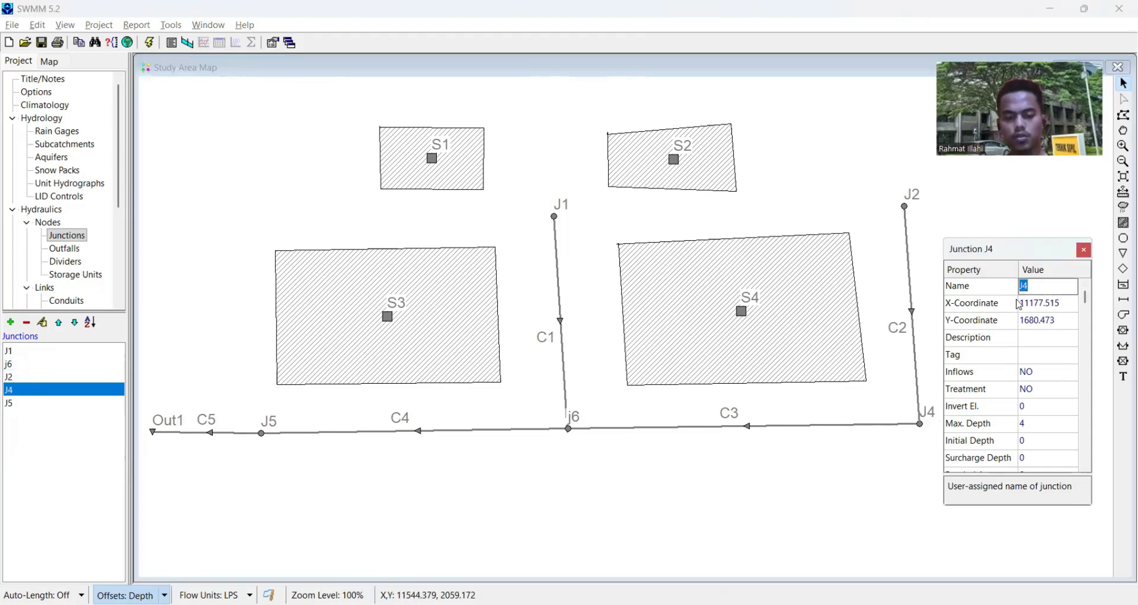
pyautogui.write('J3')
pyautogui.press('Return')
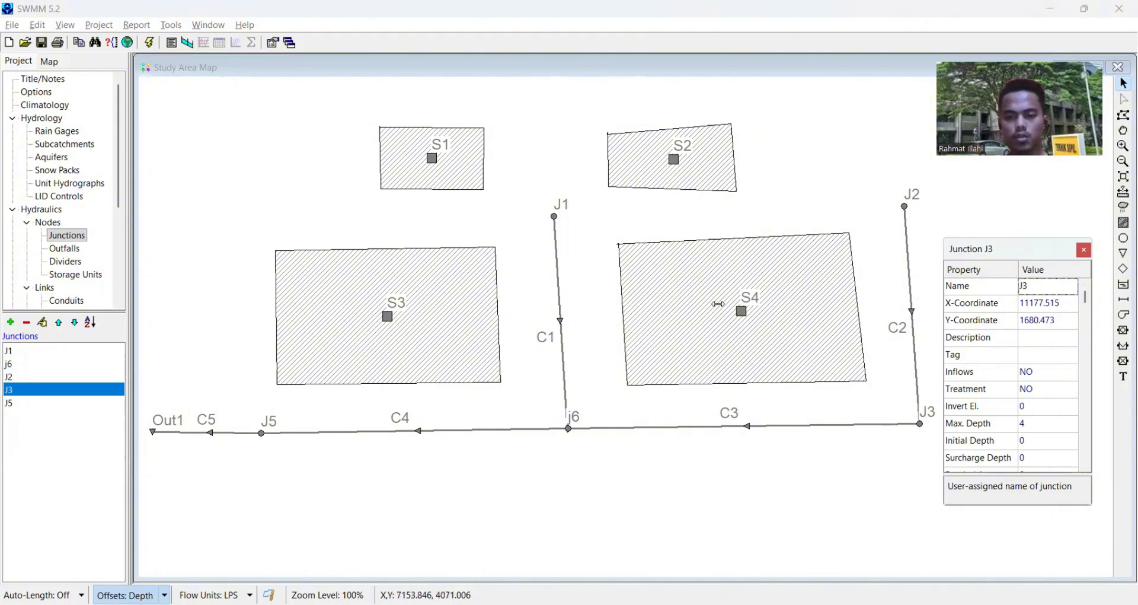
# - Rename subcatchment S4, between conduits C1 and C2, as S5
pyautogui.click(746, 309)
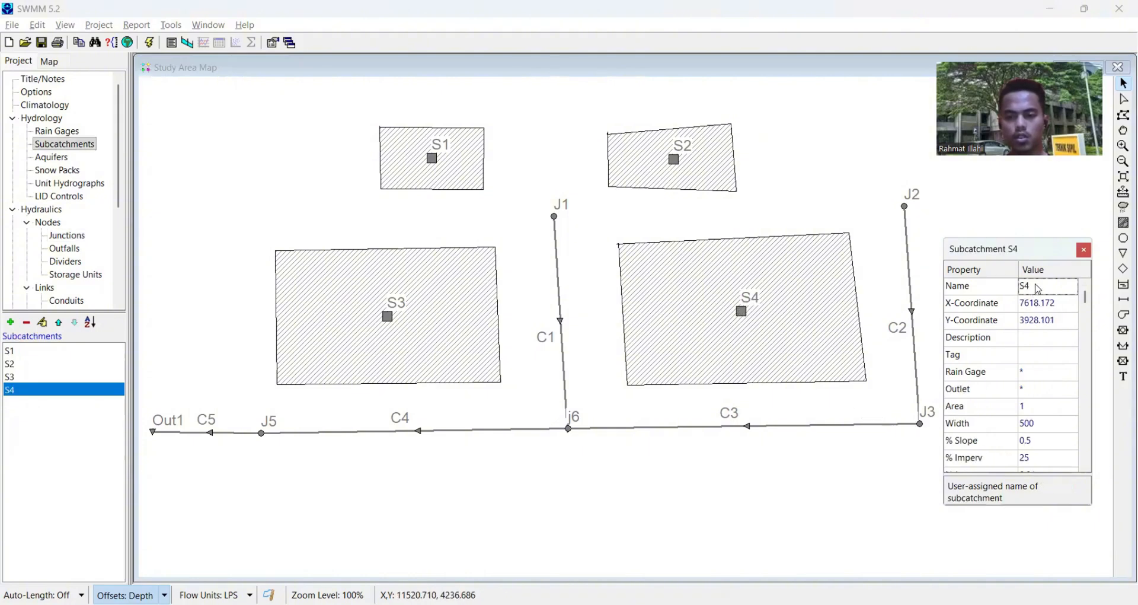
pyautogui.click(1039, 285)
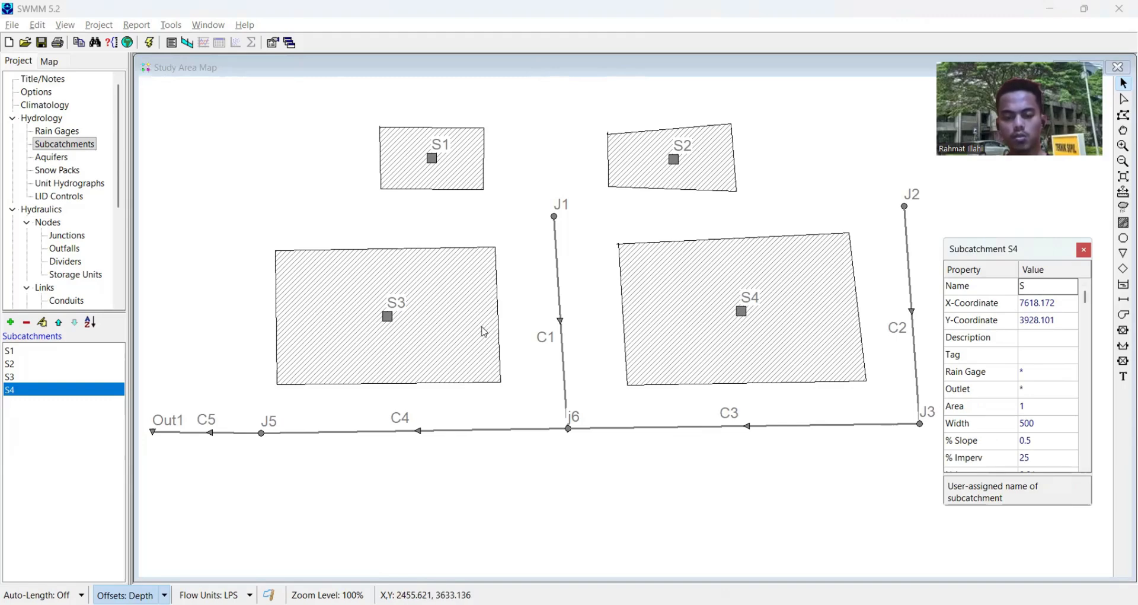
pyautogui.write('5')
pyautogui.press('Return')
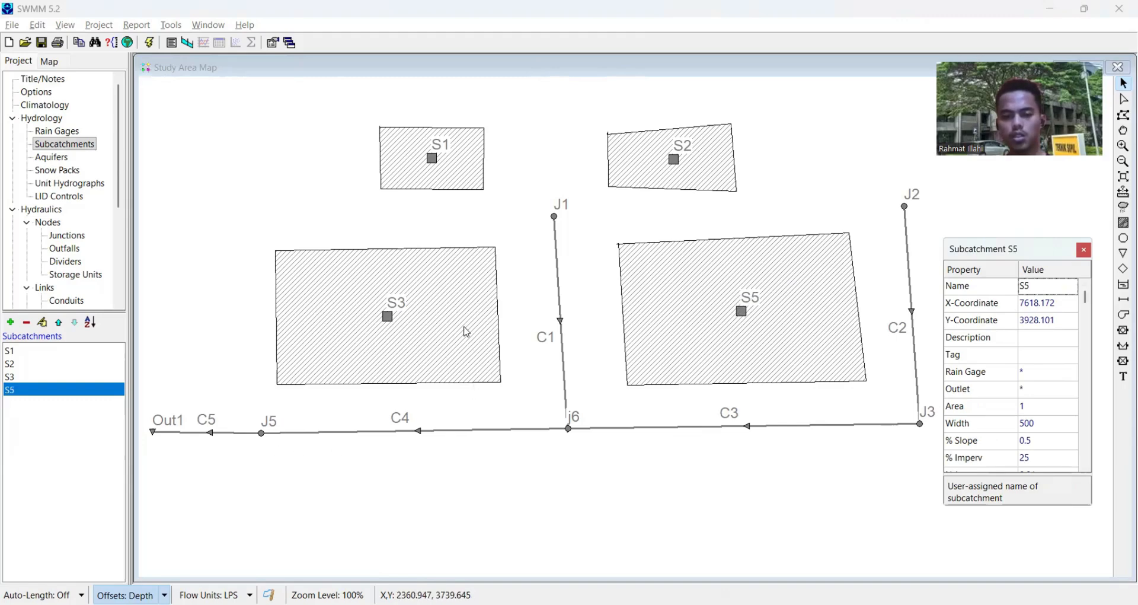
# - Rename the large subcatchment S3, on the outfall side of conduit C1, as S4
pyautogui.click(387, 313)
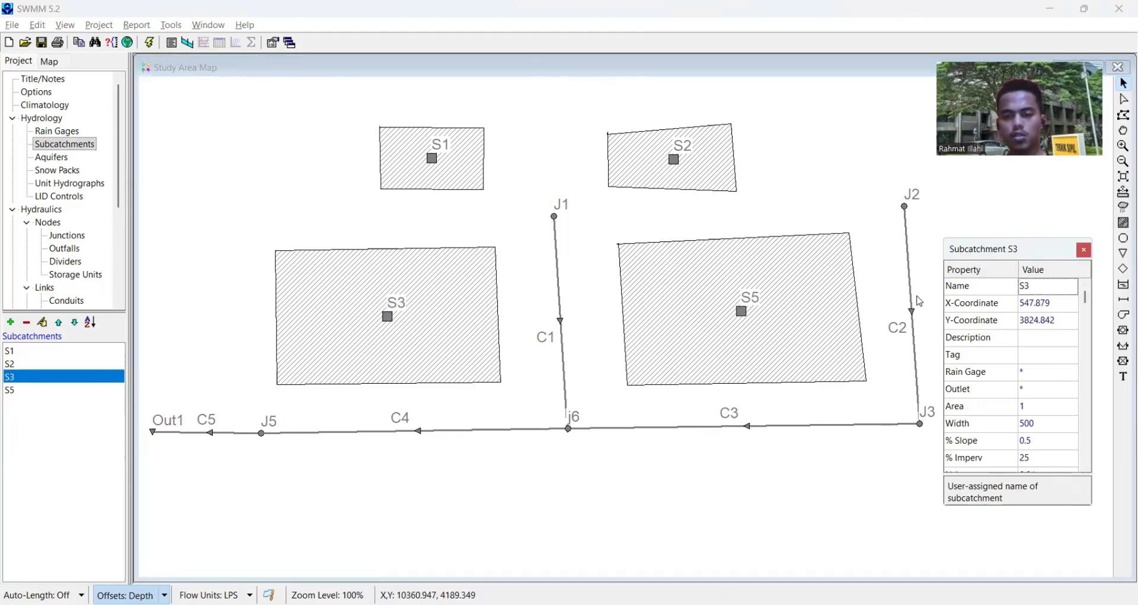
pyautogui.click(1037, 286)
pyautogui.write('S4')
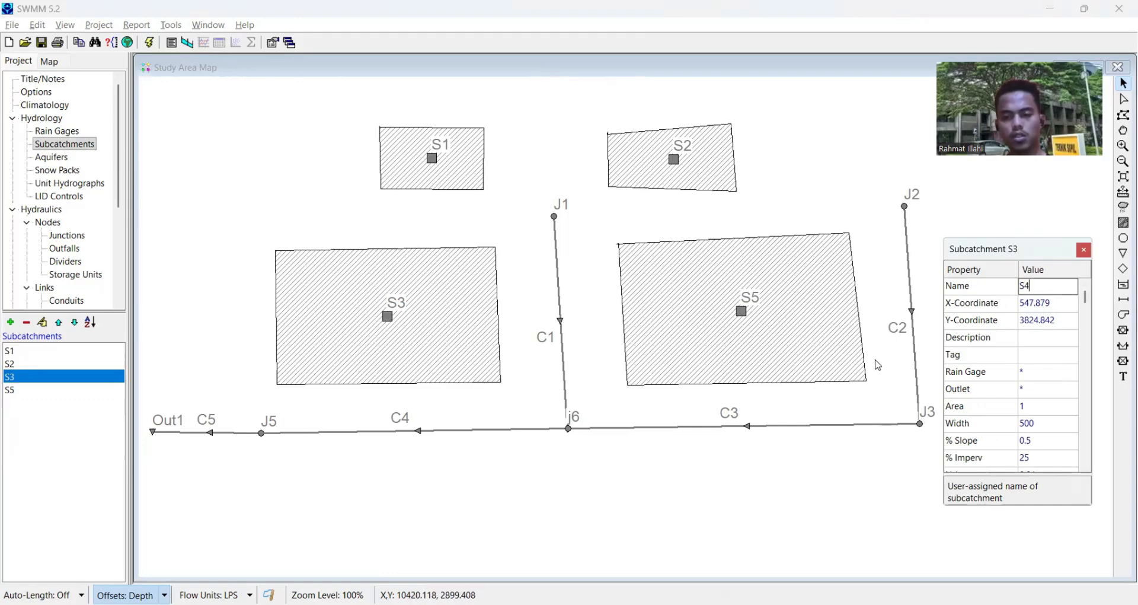
# - Rename subcatchment S5, between conduits C1 and C2, as S3
pyautogui.click(756, 319)
pyautogui.doubleClick(741, 313)
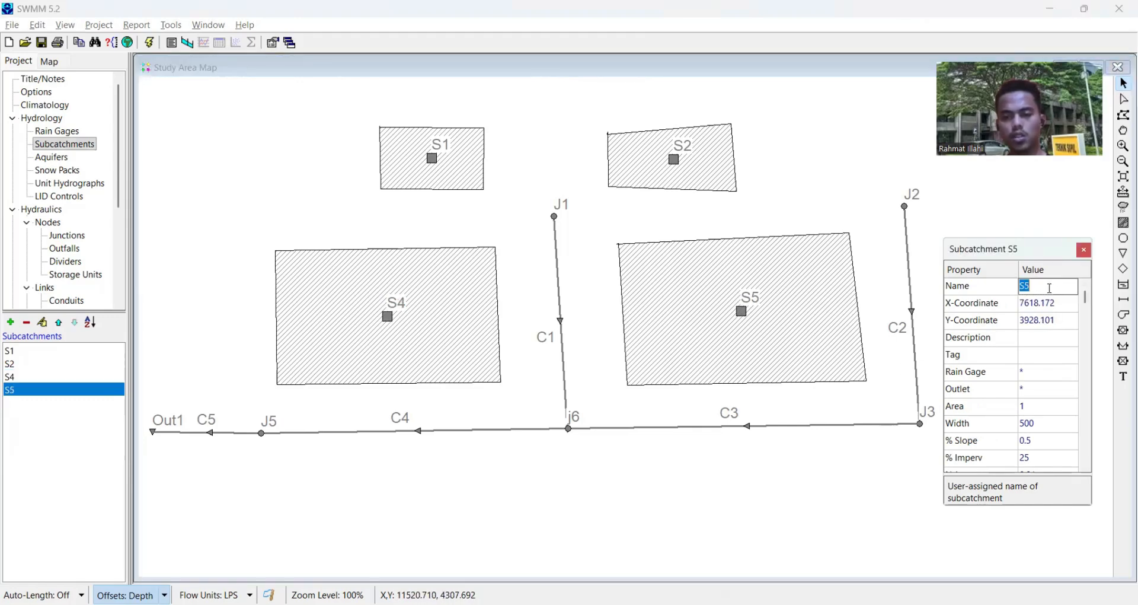
pyautogui.write('S3')
pyautogui.click(831, 450)
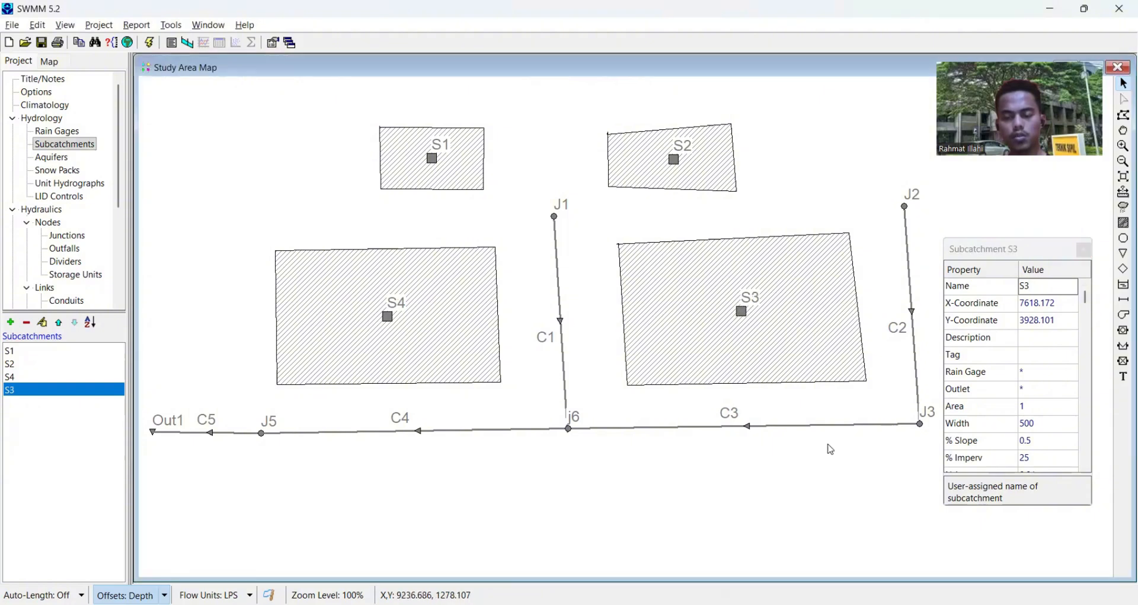
# - Rename junction j6, at the lower end of conduit C1, as J4
pyautogui.doubleClick(570, 428)
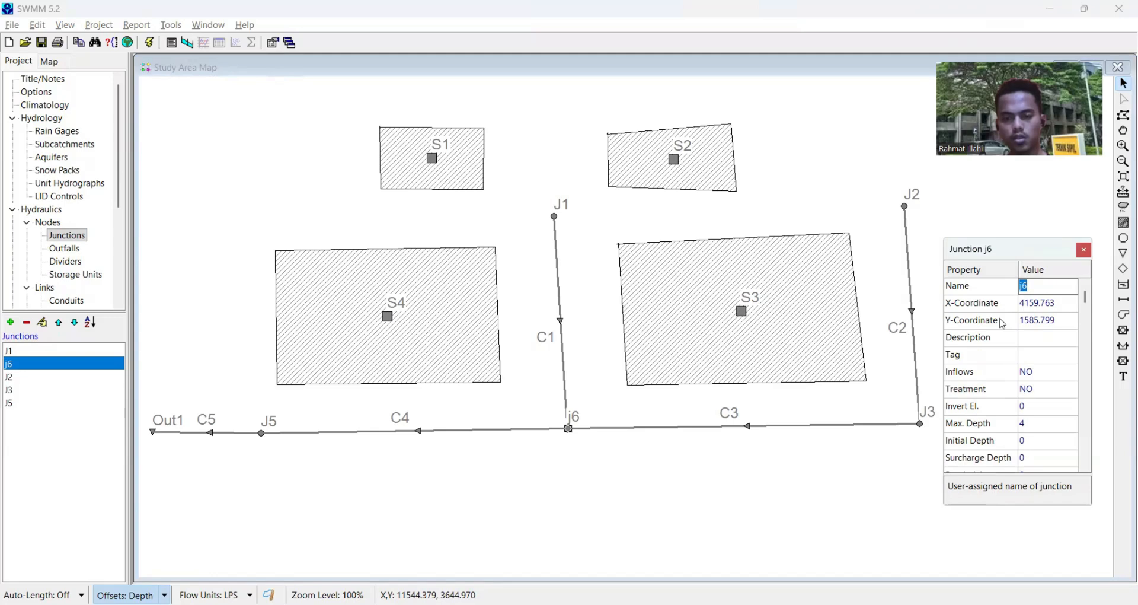
pyautogui.write('J')
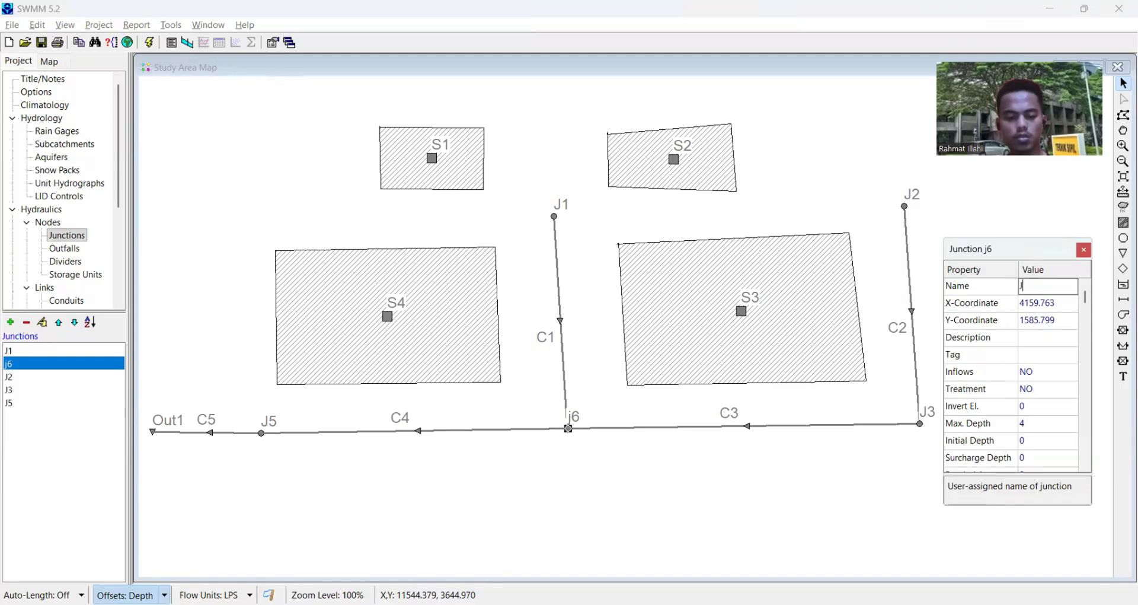
pyautogui.write('4')
pyautogui.press('Return')
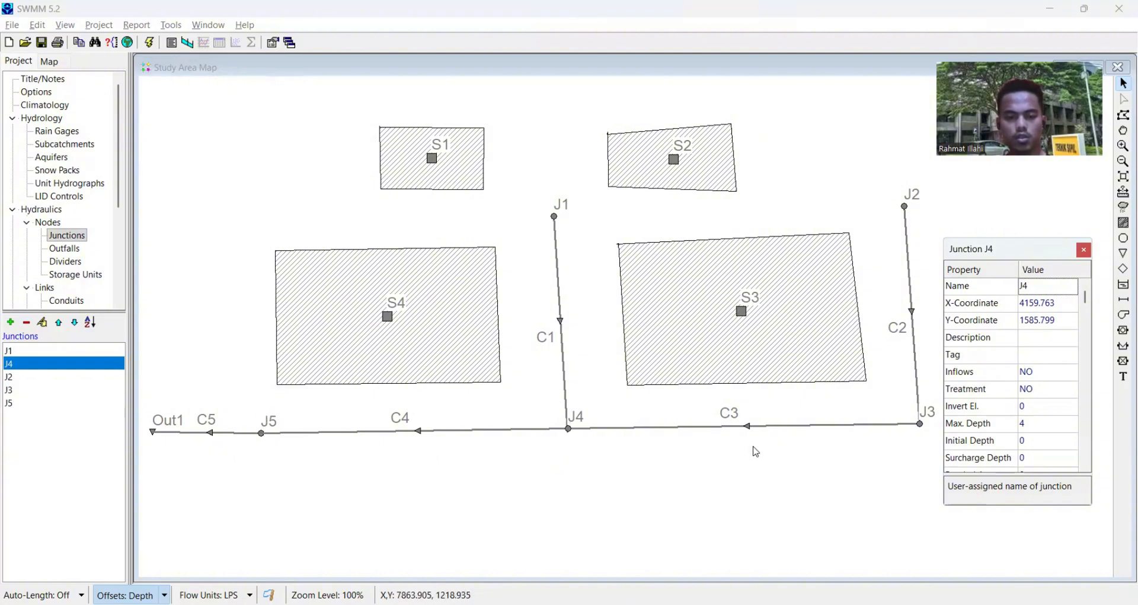
# - Assign rain gage Rain1 to subcatchment S1 and set its outlet to J1
pyautogui.moveTo(751, 467); pyautogui.dragTo(722, 462)
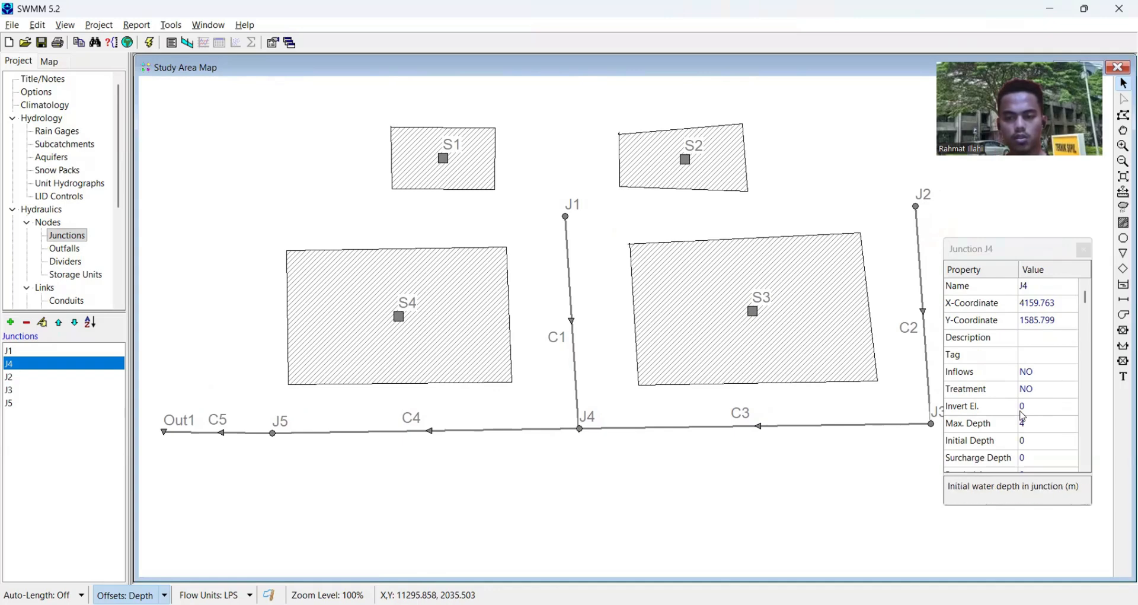
pyautogui.click(686, 166)
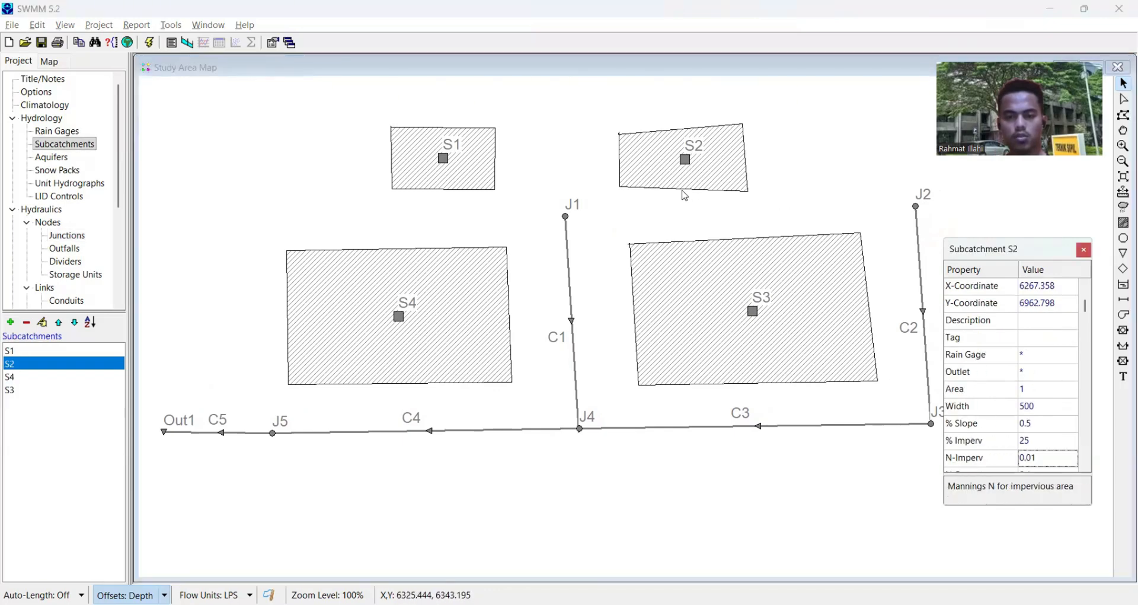
pyautogui.click(450, 161)
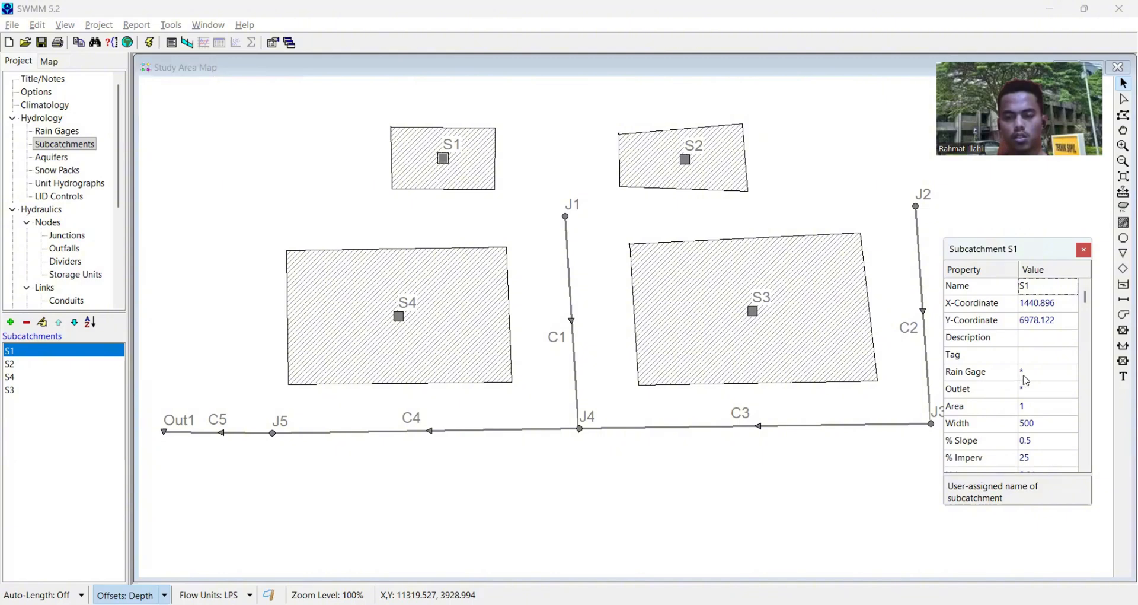
pyautogui.click(1051, 374)
pyautogui.click(1074, 374)
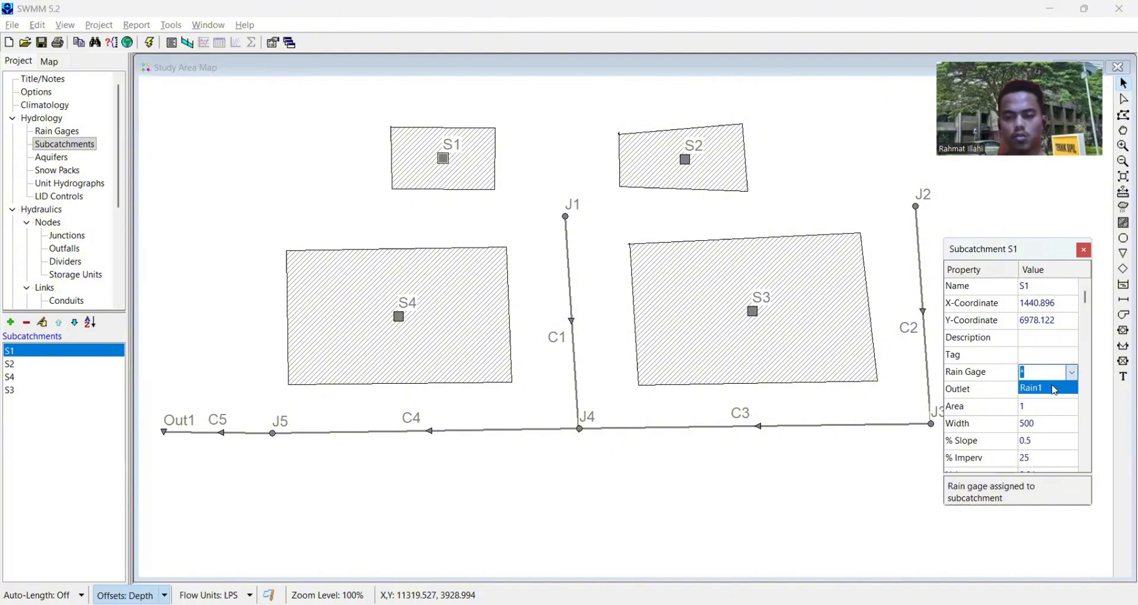
pyautogui.click(1044, 389)
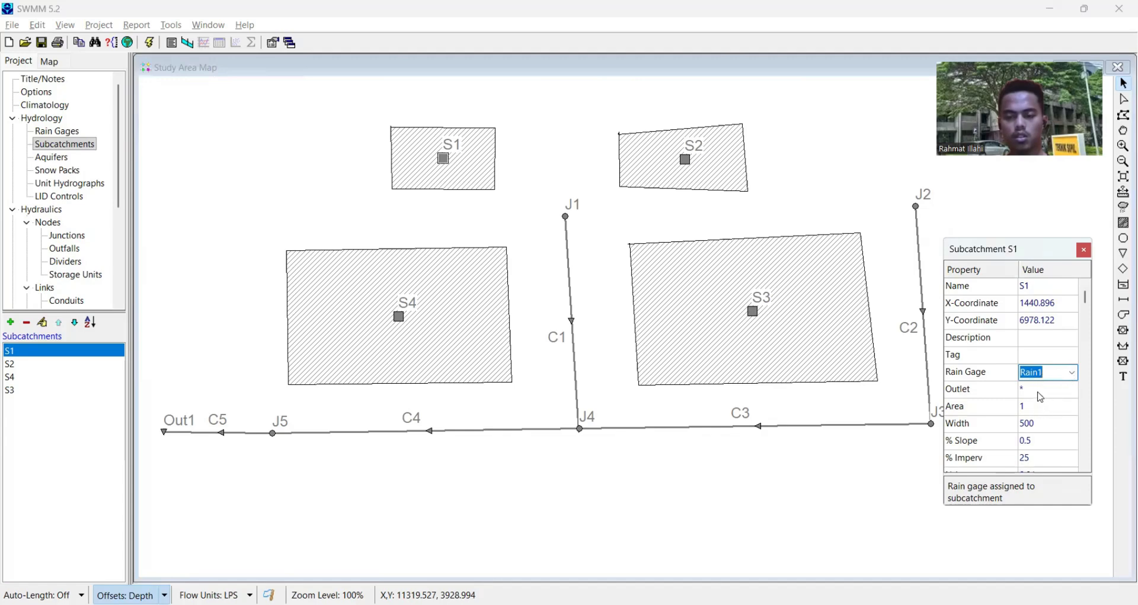
pyautogui.click(1041, 396)
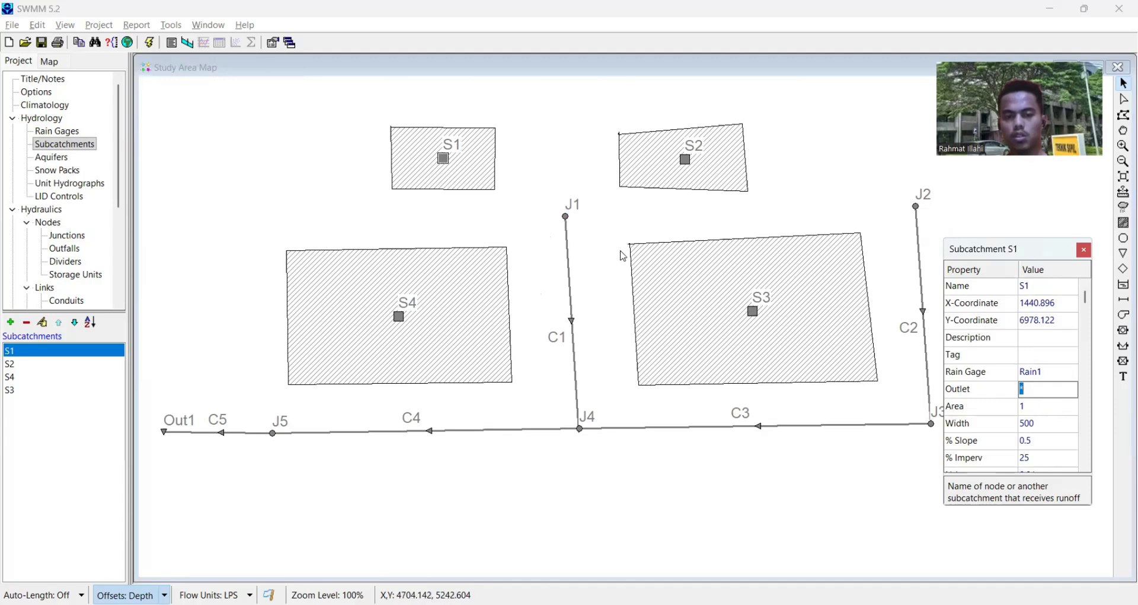
pyautogui.write('J1')
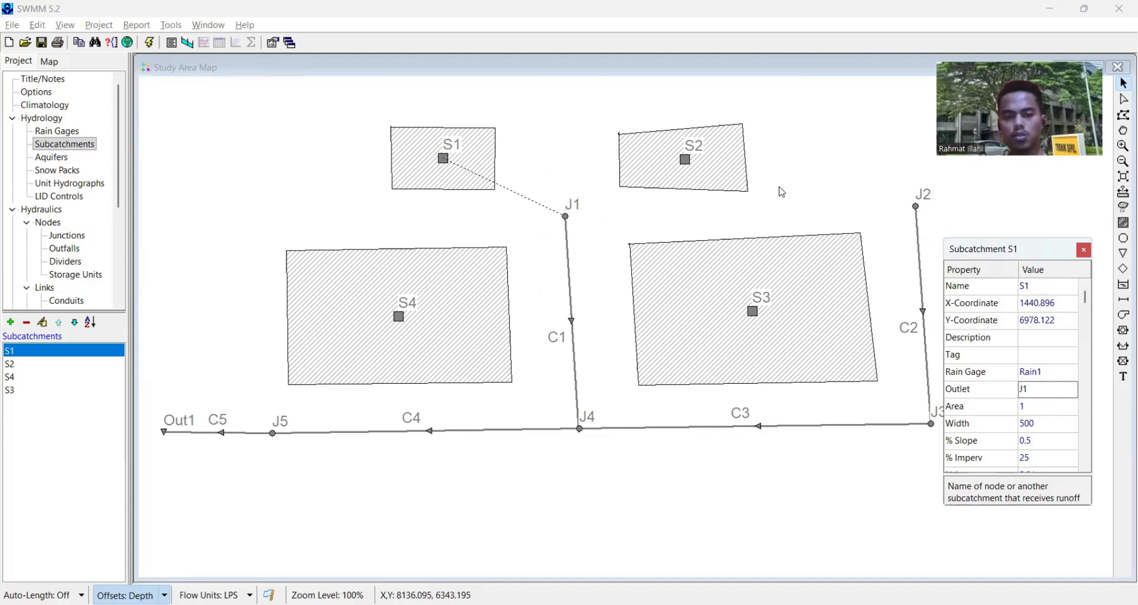
# - Assign rain gage Rain1 to subcatchment S2 and set its outlet to J2
pyautogui.click(683, 162)
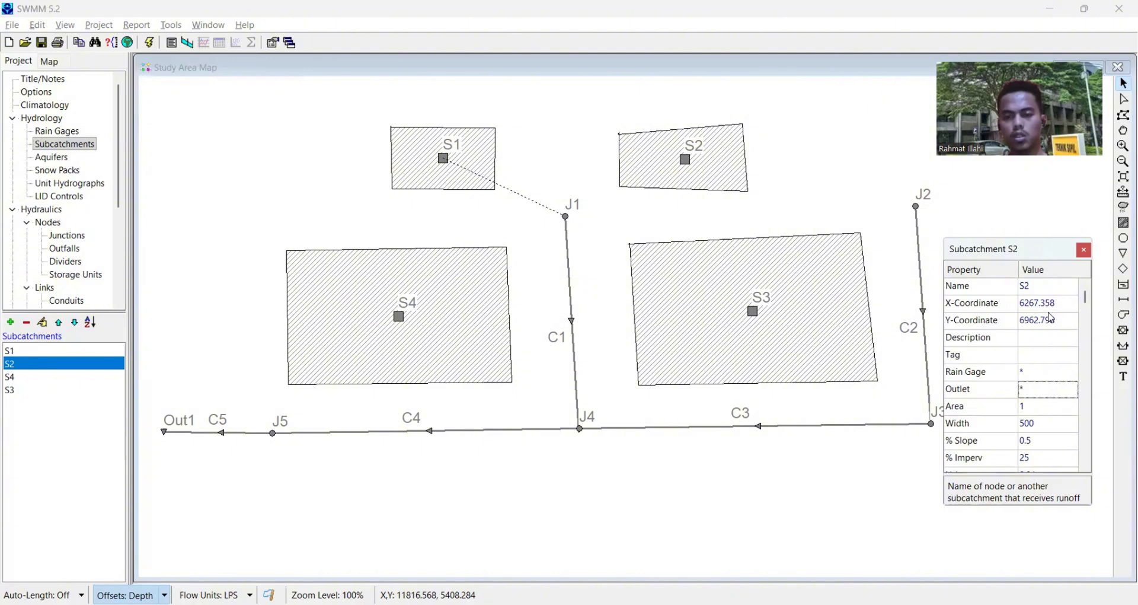
pyautogui.click(1049, 373)
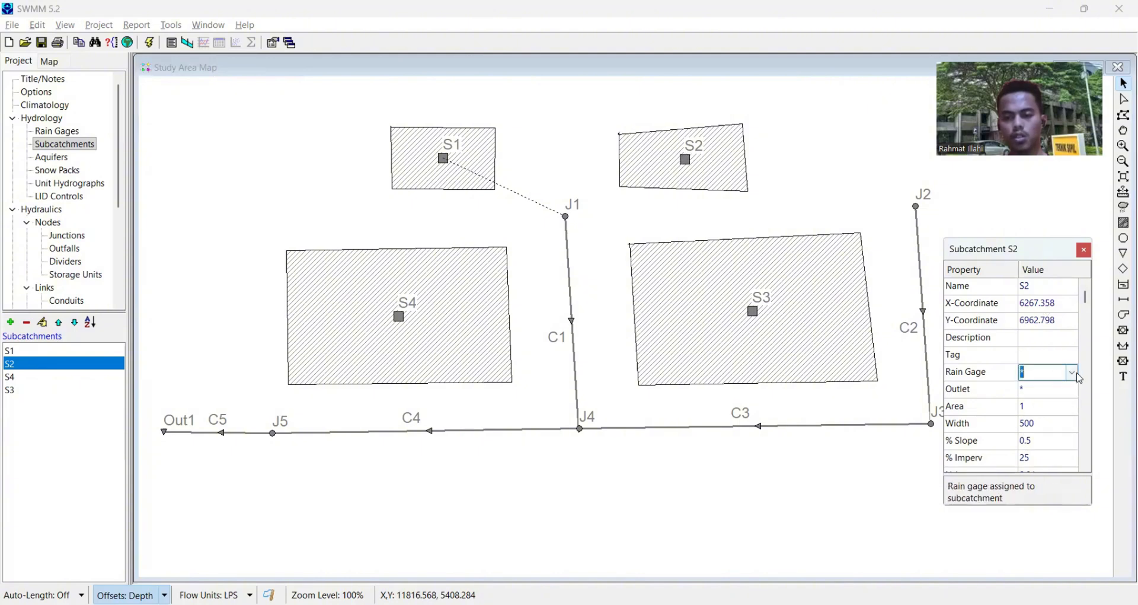
pyautogui.click(1074, 372)
pyautogui.click(1057, 389)
pyautogui.click(1060, 389)
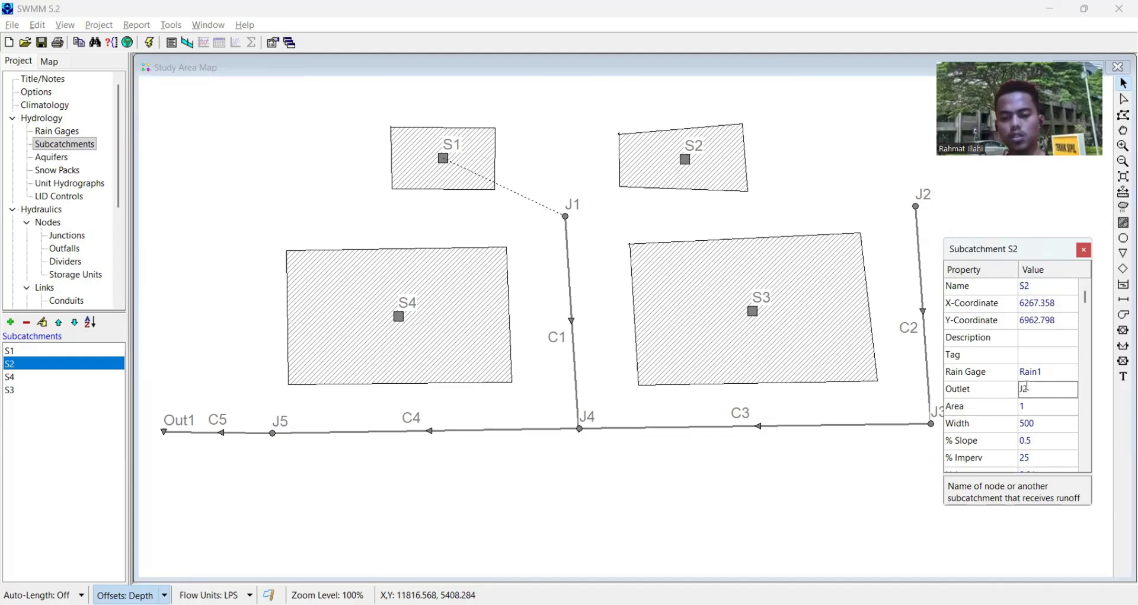
pyautogui.press('Return')
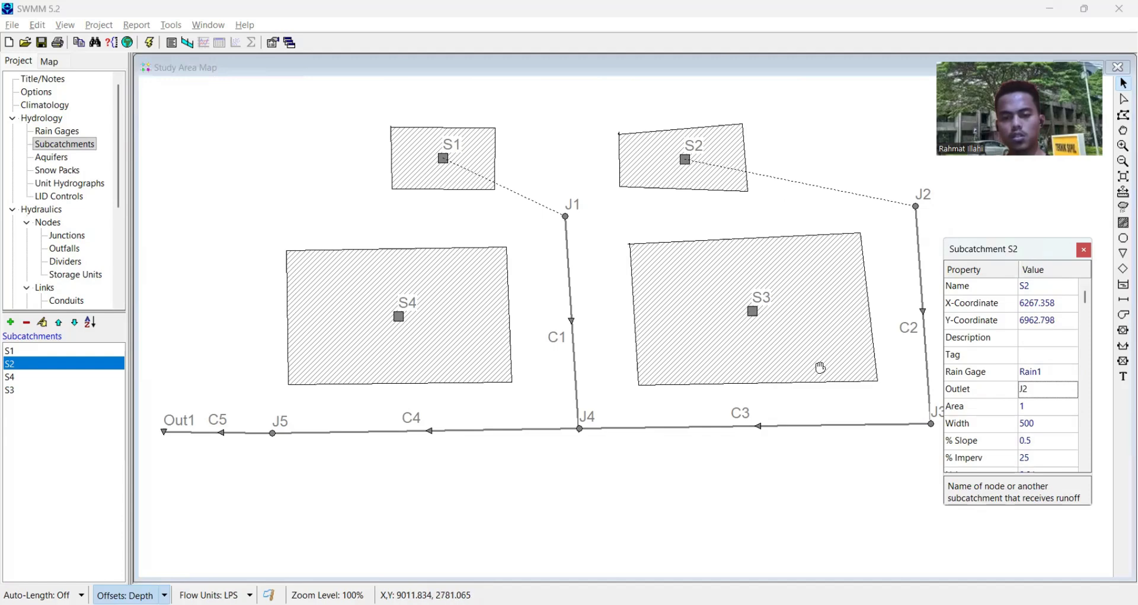
# - Assign rain gage Rain1 to subcatchment S3 and set its outlet to J3
pyautogui.moveTo(822, 368); pyautogui.dragTo(789, 360)
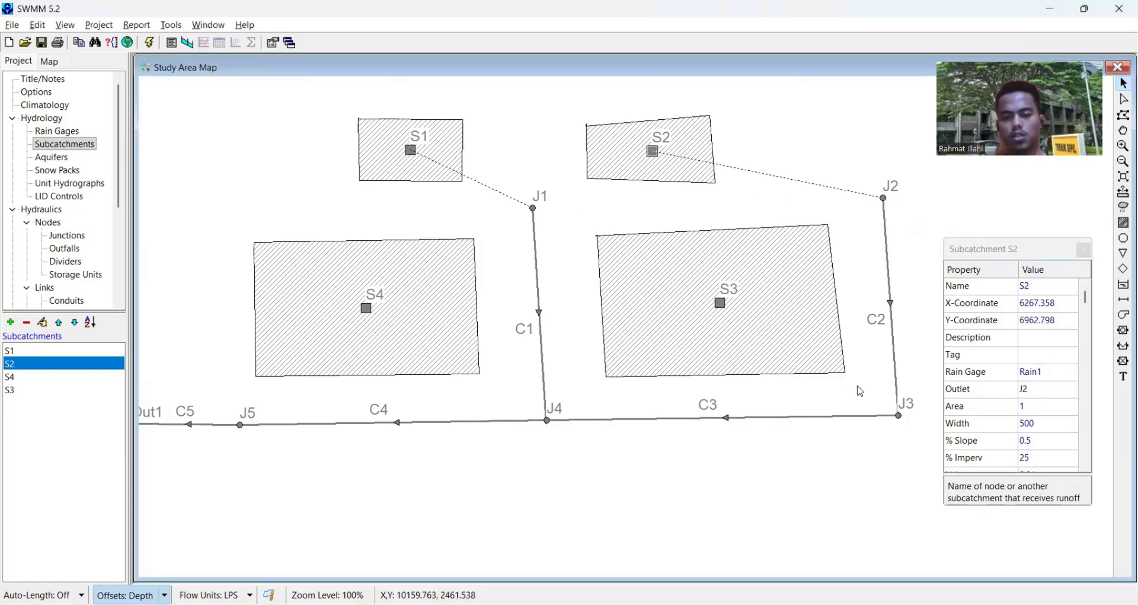
pyautogui.click(716, 313)
pyautogui.click(1044, 373)
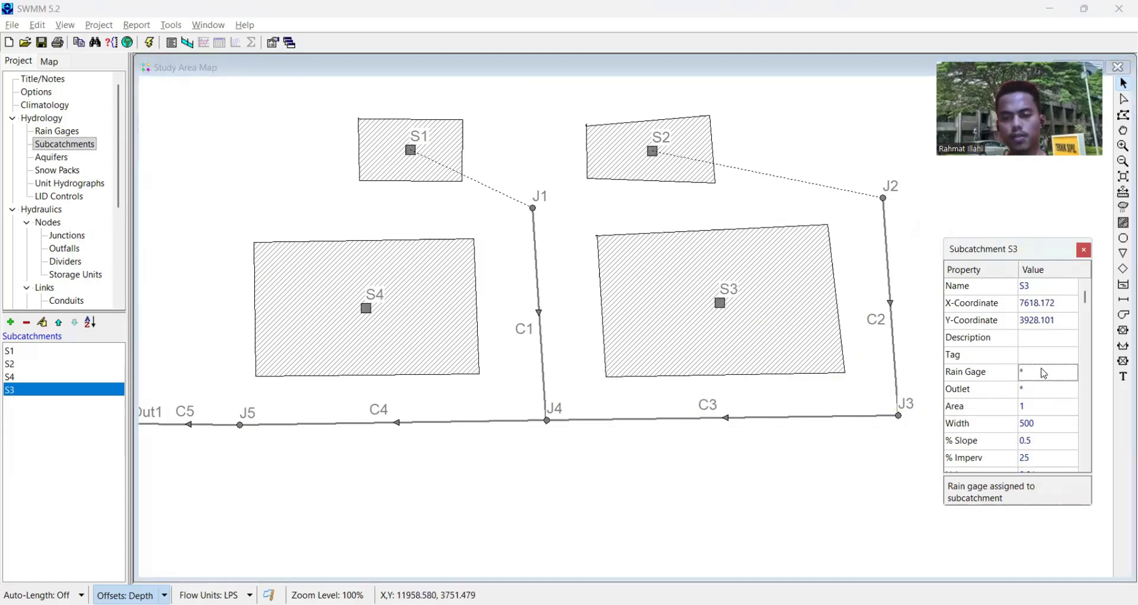
pyautogui.click(1073, 373)
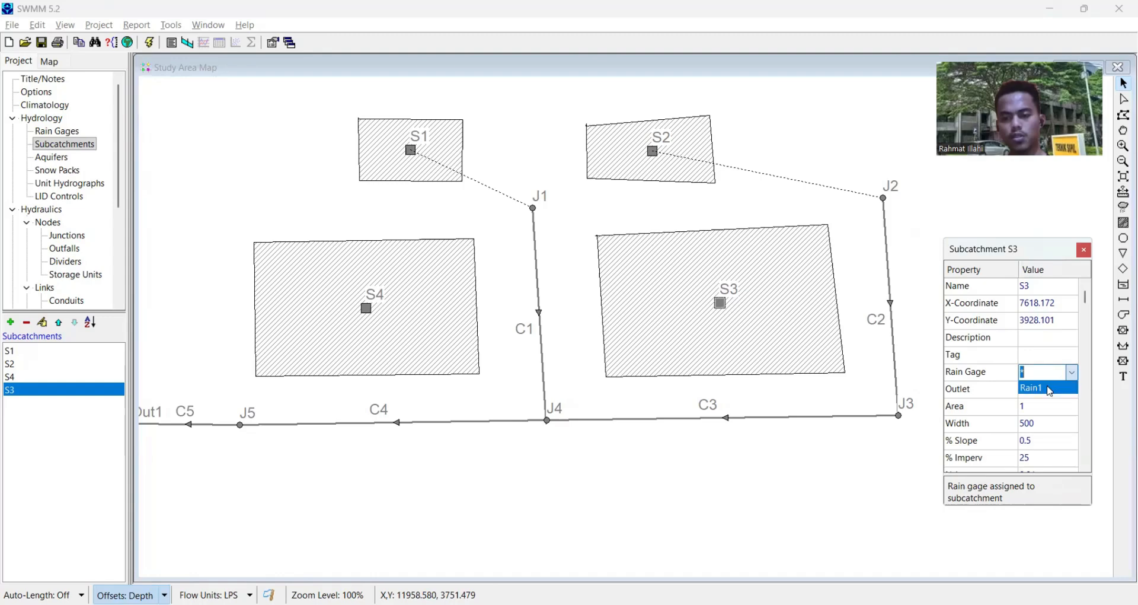
pyautogui.click(1048, 389)
pyautogui.click(1058, 389)
pyautogui.write('J')
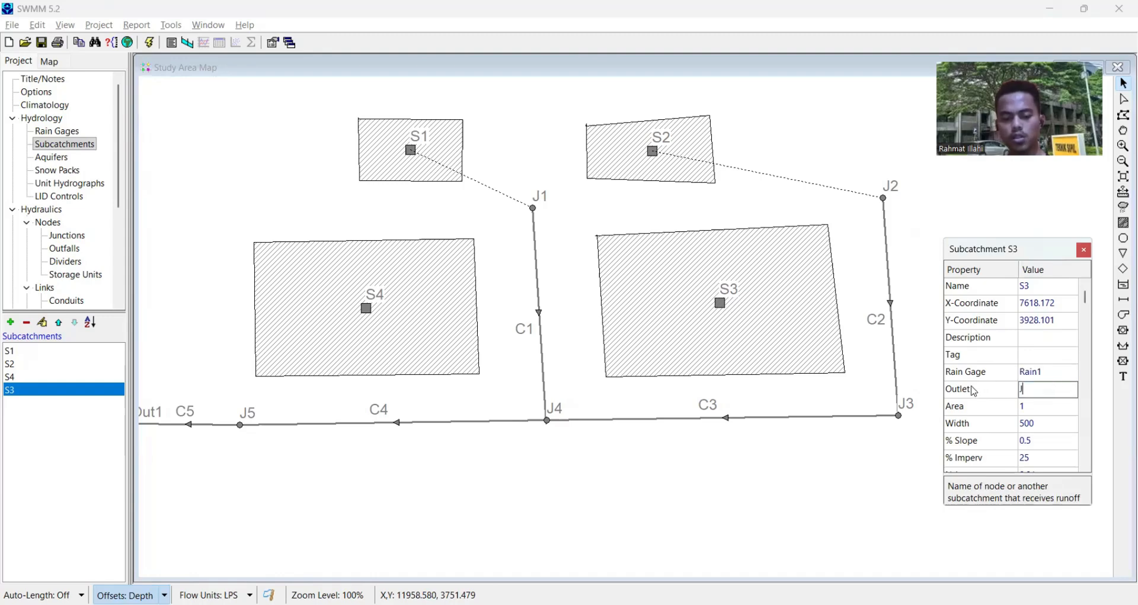
pyautogui.write('3')
pyautogui.press('Return')
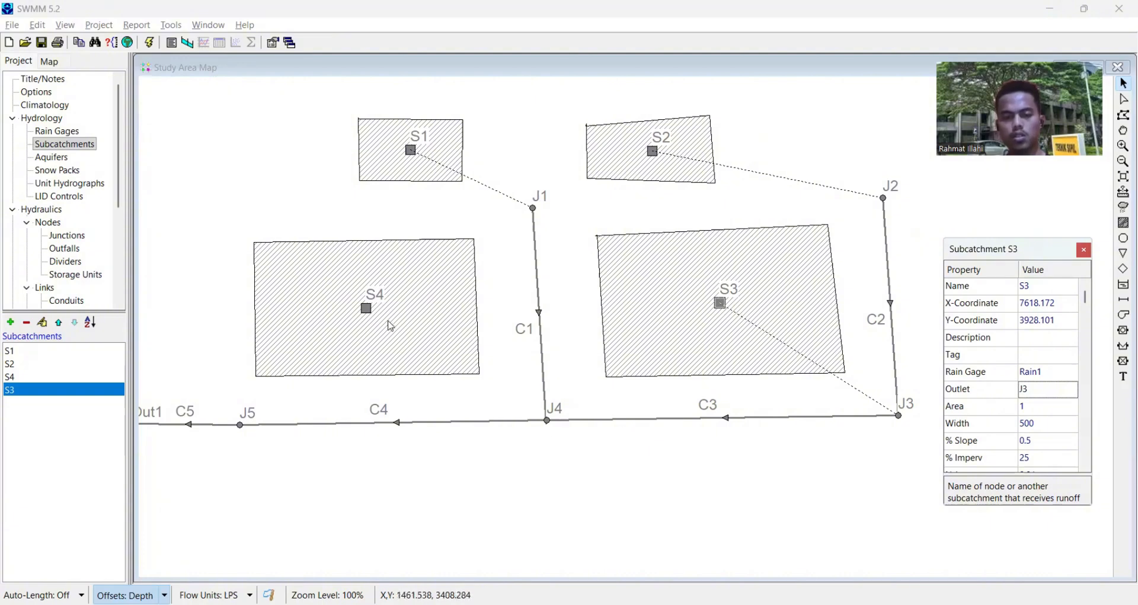
# - Assign rain gage Rain1 to subcatchment S4 and set its outlet to J4
pyautogui.click(390, 326)
pyautogui.click(1048, 371)
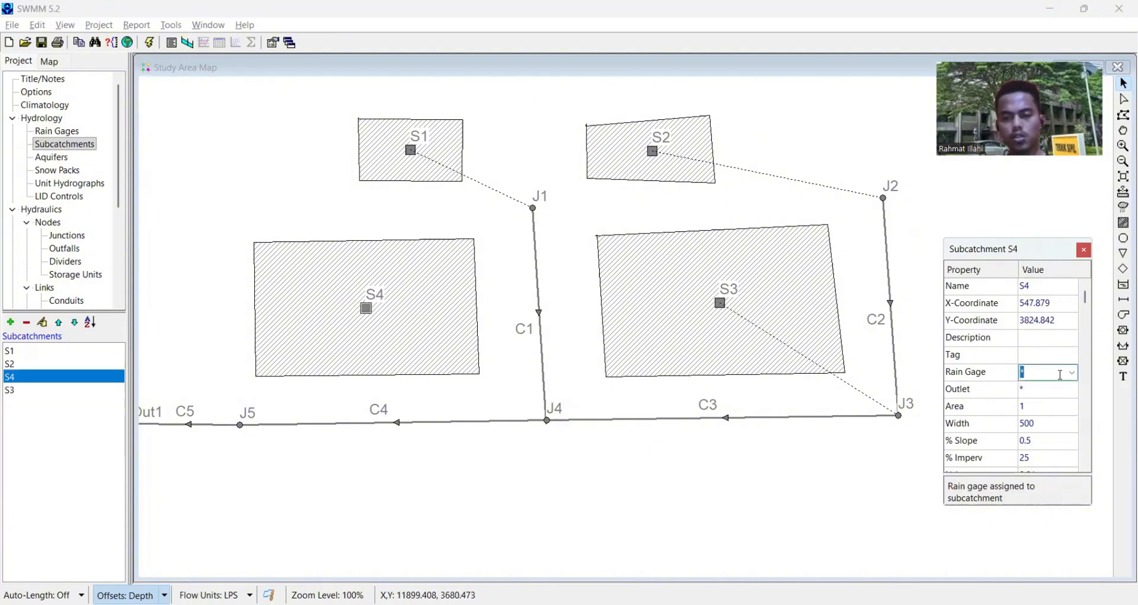
pyautogui.click(1073, 371)
pyautogui.click(1056, 394)
pyautogui.click(1075, 391)
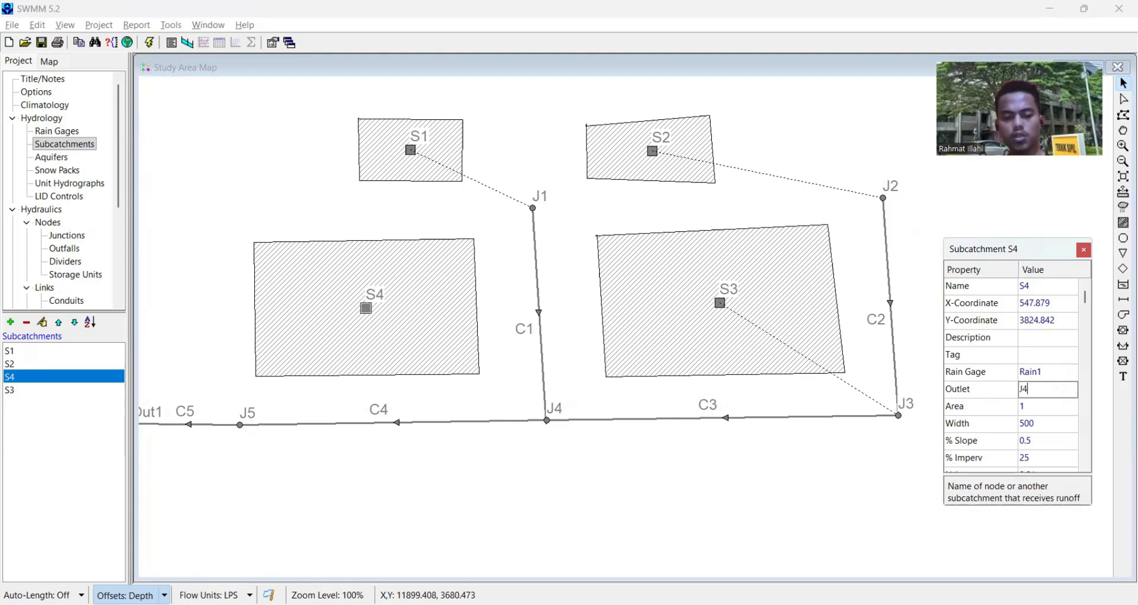
pyautogui.moveTo(787, 370); pyautogui.dragTo(795, 388)
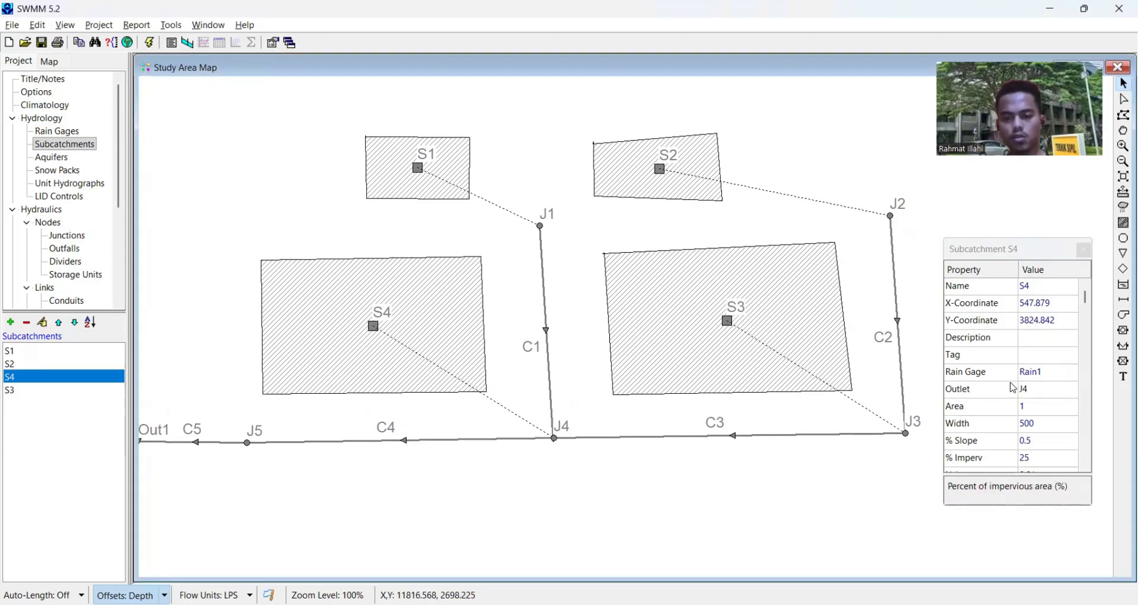
pyautogui.scroll(-3, 1012, 387)
pyautogui.scroll(13, 1029, 390)
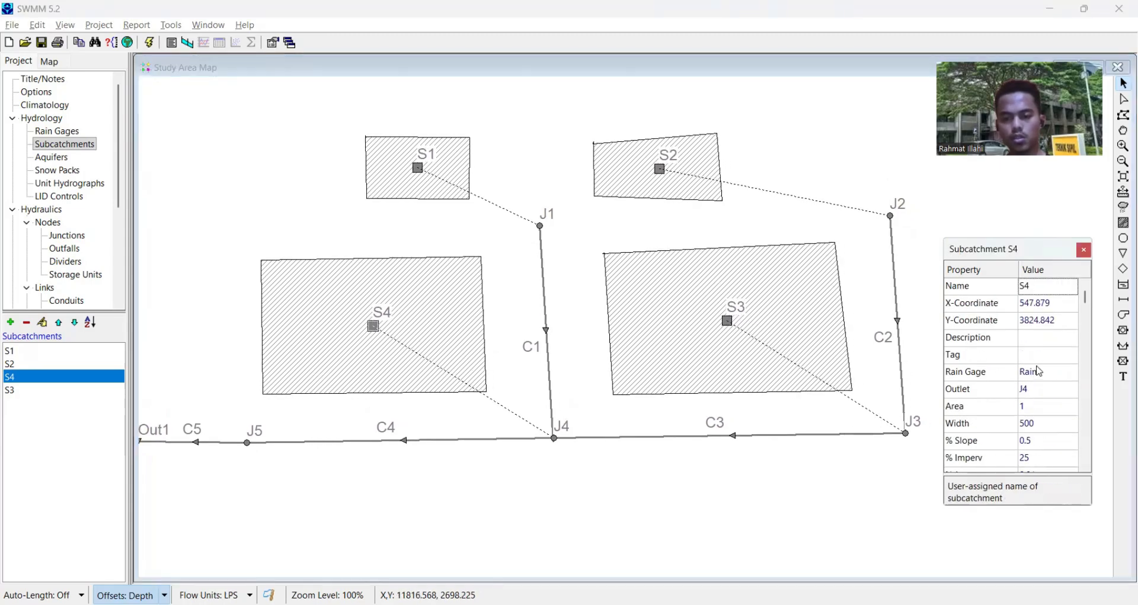
pyautogui.scroll(-16, 1038, 371)
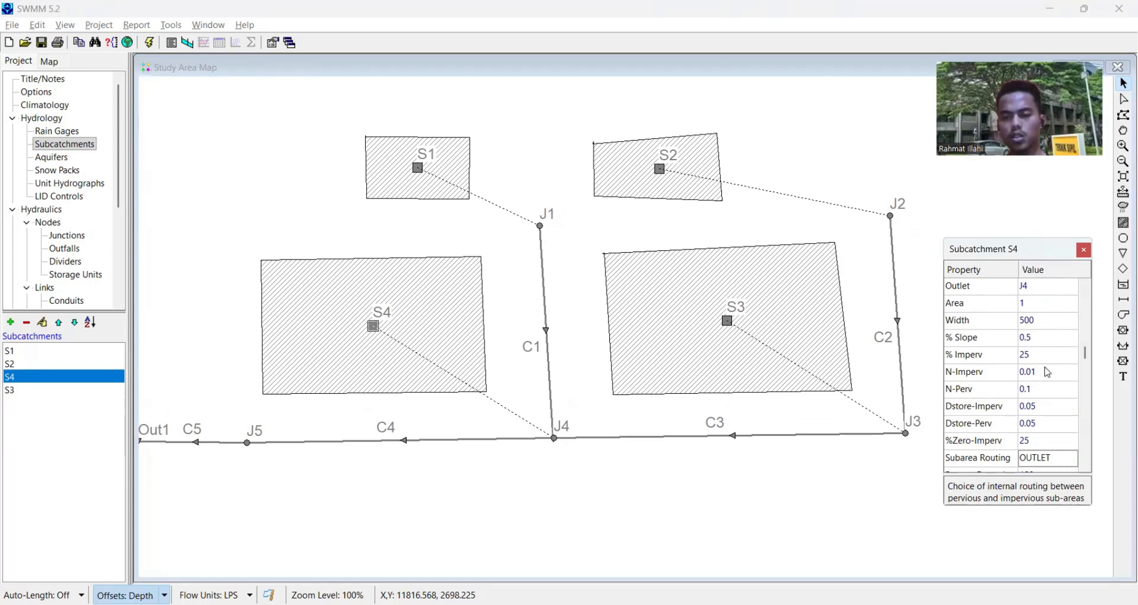
pyautogui.scroll(-4, 1049, 374)
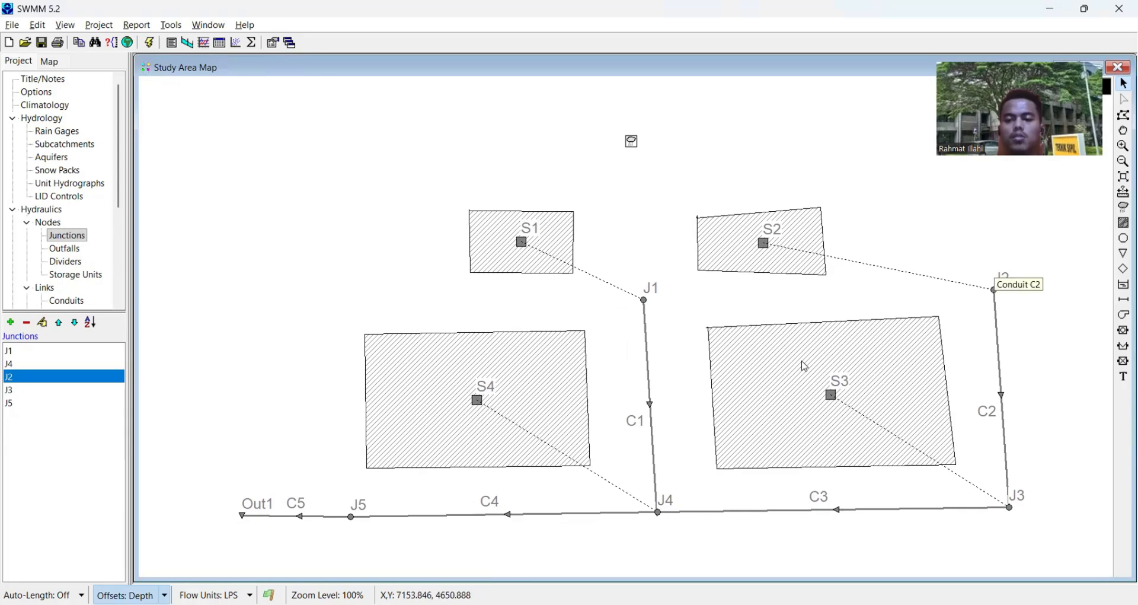
# - Set the invert elevation of junction J2, at the upper end of conduit C2, to +30 m
pyautogui.moveTo(794, 363)
pyautogui.mouseDown()
pyautogui.moveTo(792, 345)
pyautogui.moveTo(775, 368)
pyautogui.mouseUp()
pyautogui.moveTo(828, 337); pyautogui.dragTo(831, 322)
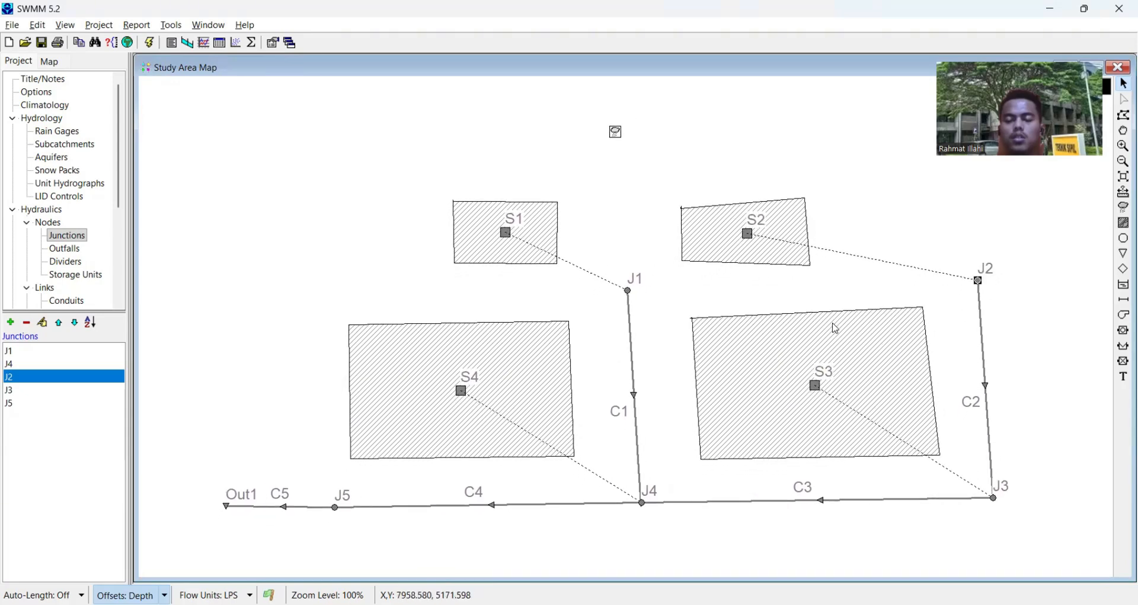
pyautogui.rightClick(979, 281)
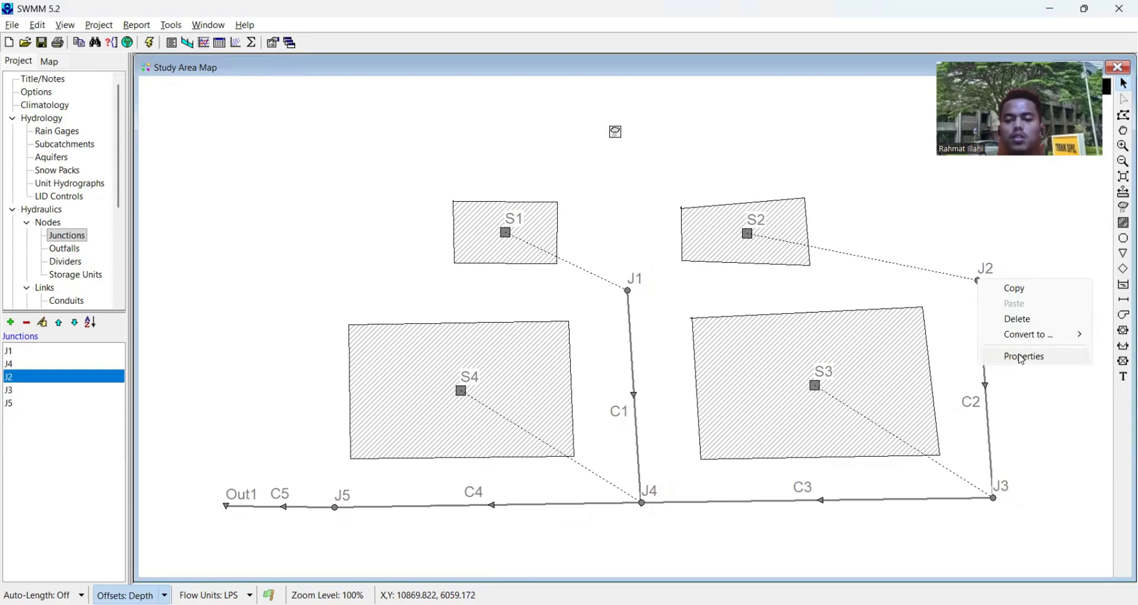
pyautogui.click(1030, 356)
pyautogui.click(723, 317)
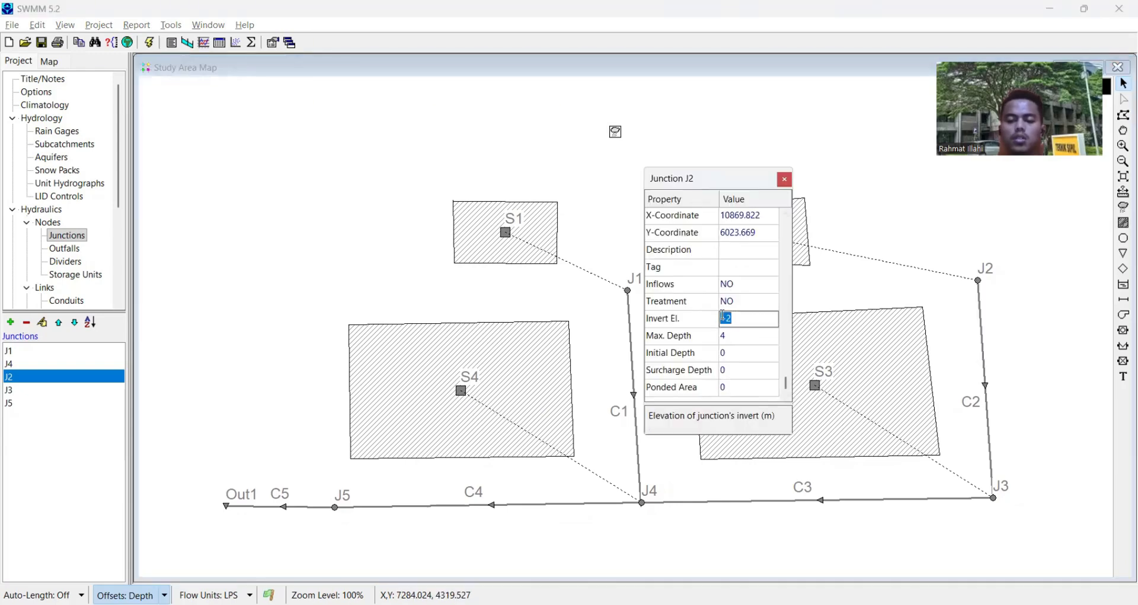
pyautogui.press('BackSpace')
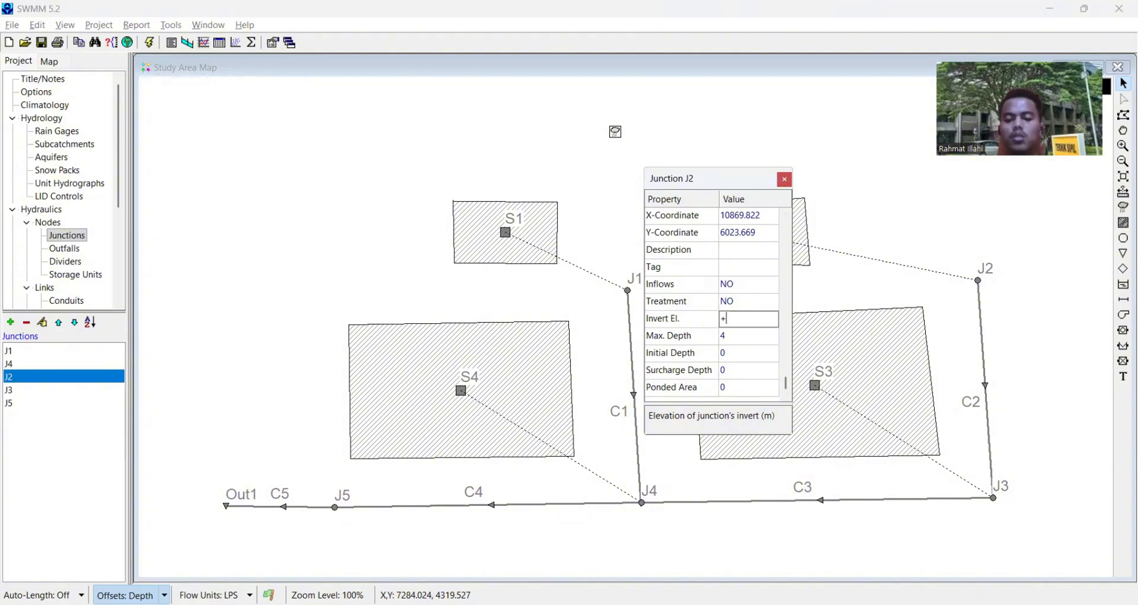
pyautogui.write('+30')
pyautogui.press('Return')
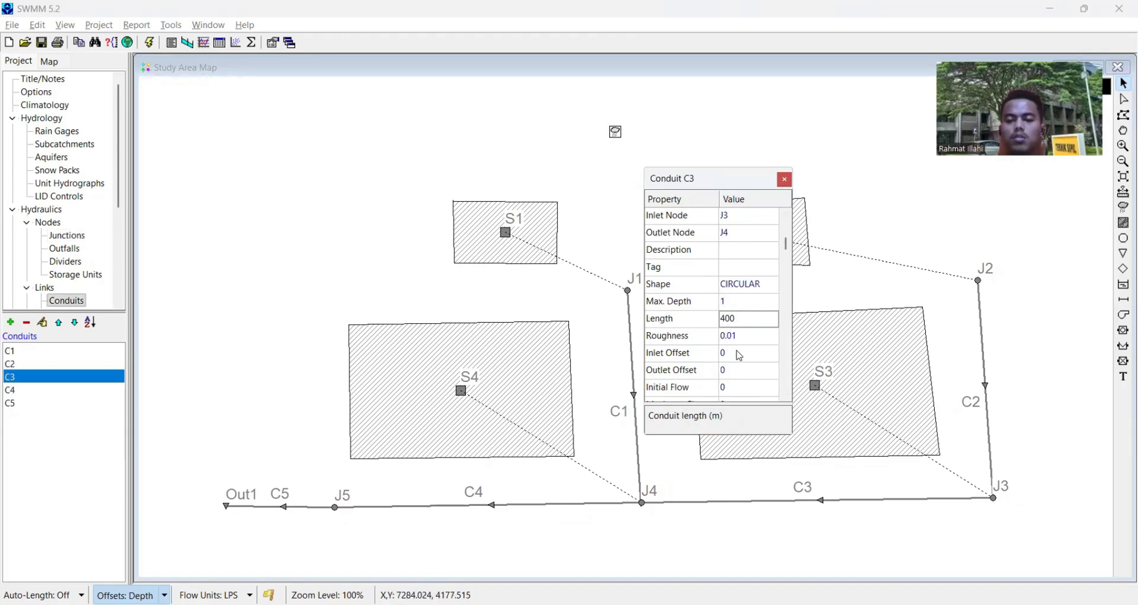
pyautogui.scroll(-8, 735, 357)
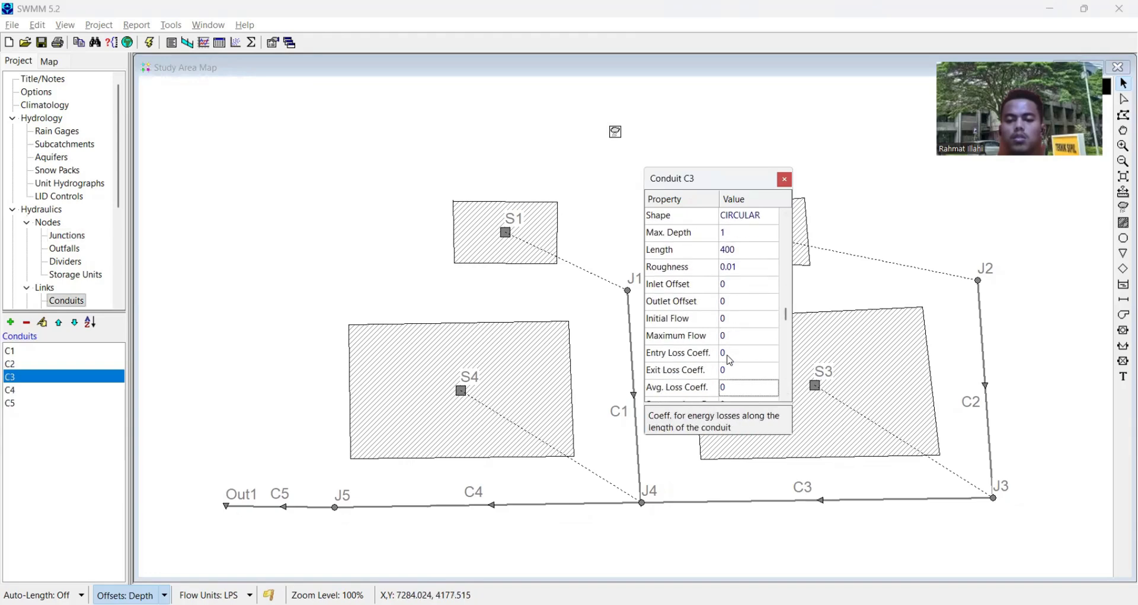
pyautogui.scroll(-2, 732, 369)
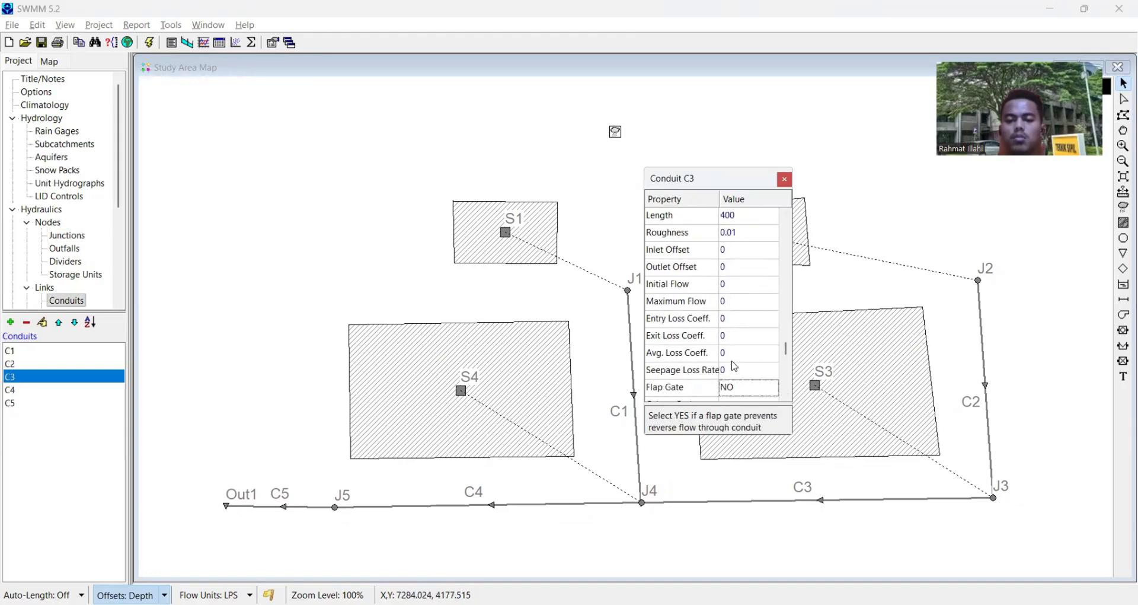
pyautogui.scroll(17, 735, 367)
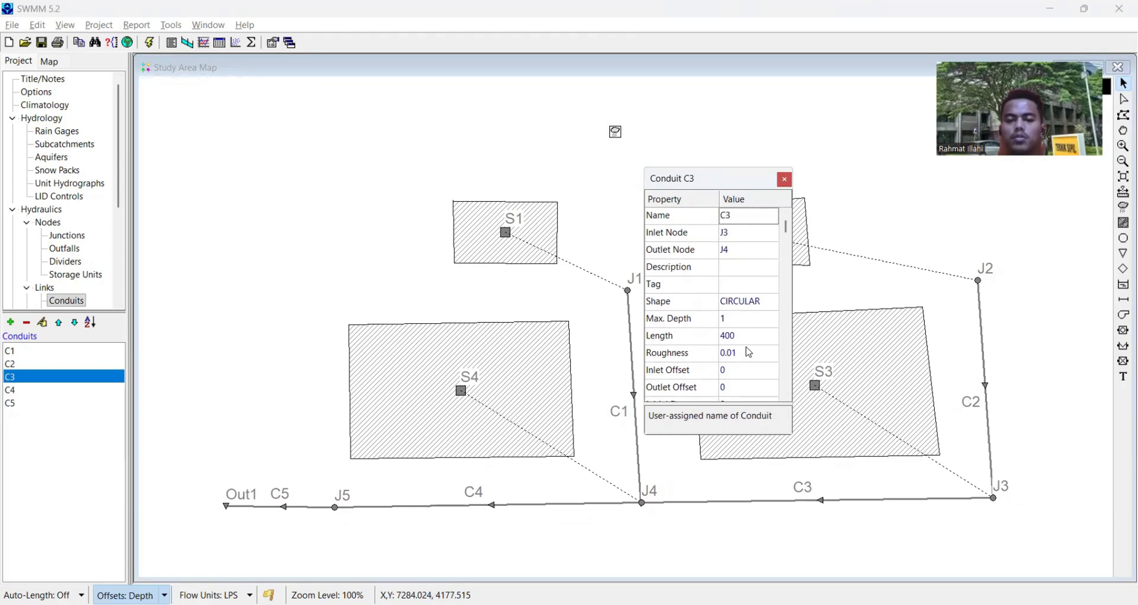
pyautogui.scroll(-11, 760, 335)
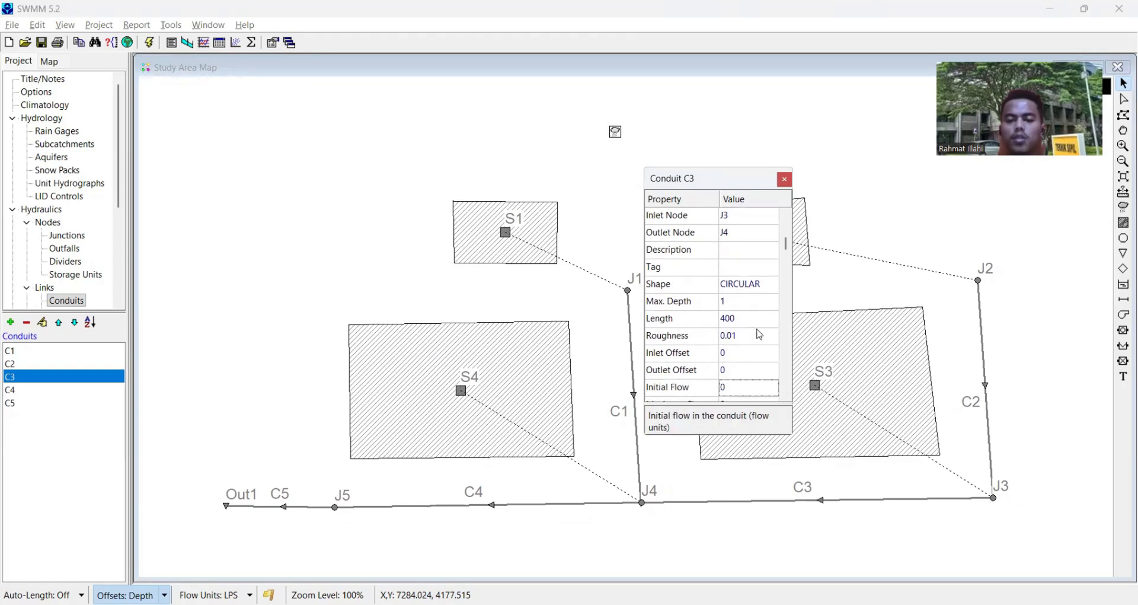
pyautogui.scroll(11, 760, 334)
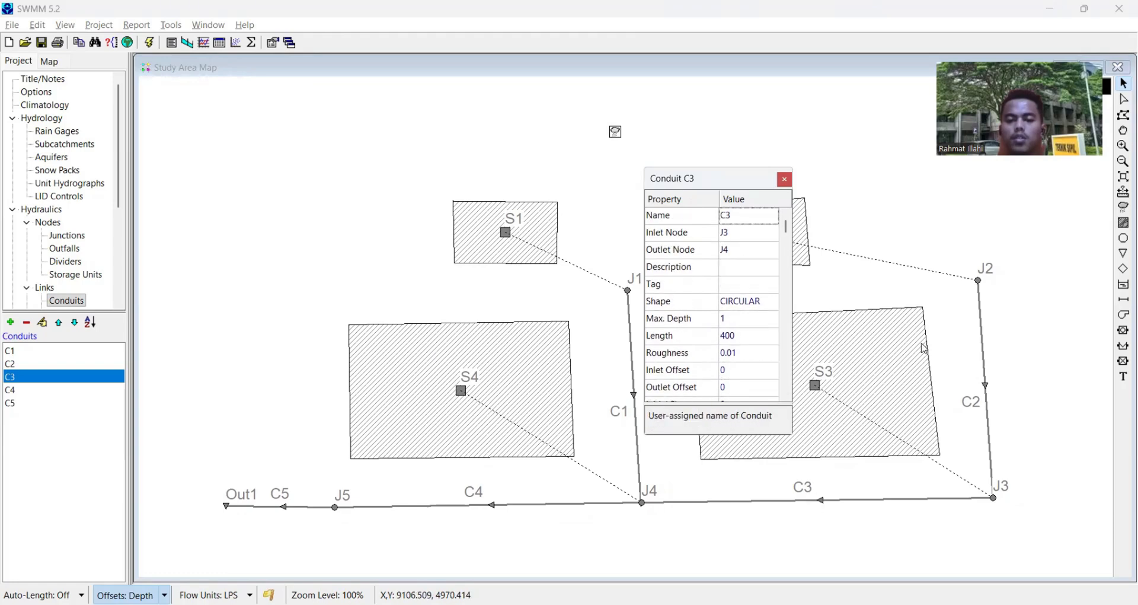
# - Set the invert elevation of junction J3, between conduits C2 and C3, to +20 m
pyautogui.click(994, 500)
pyautogui.click(744, 336)
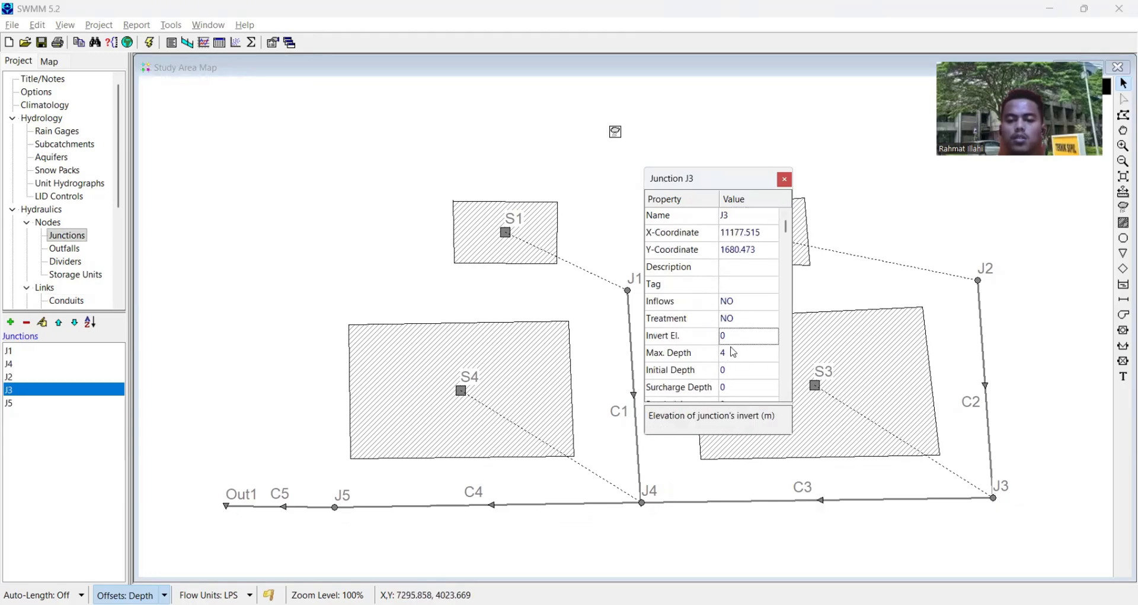
pyautogui.click(735, 337)
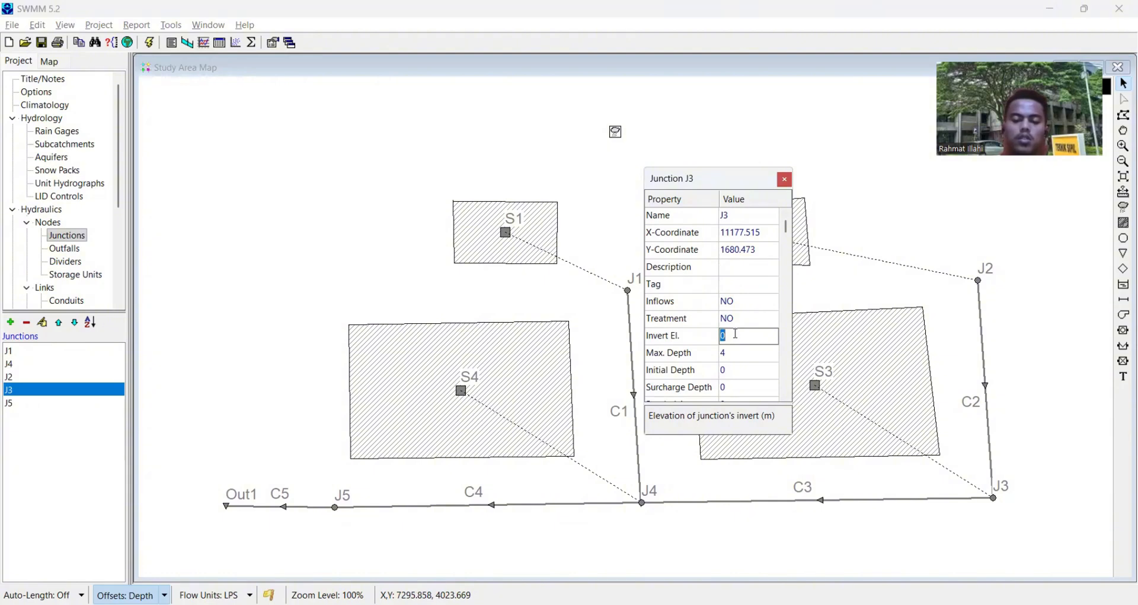
pyautogui.write('+20')
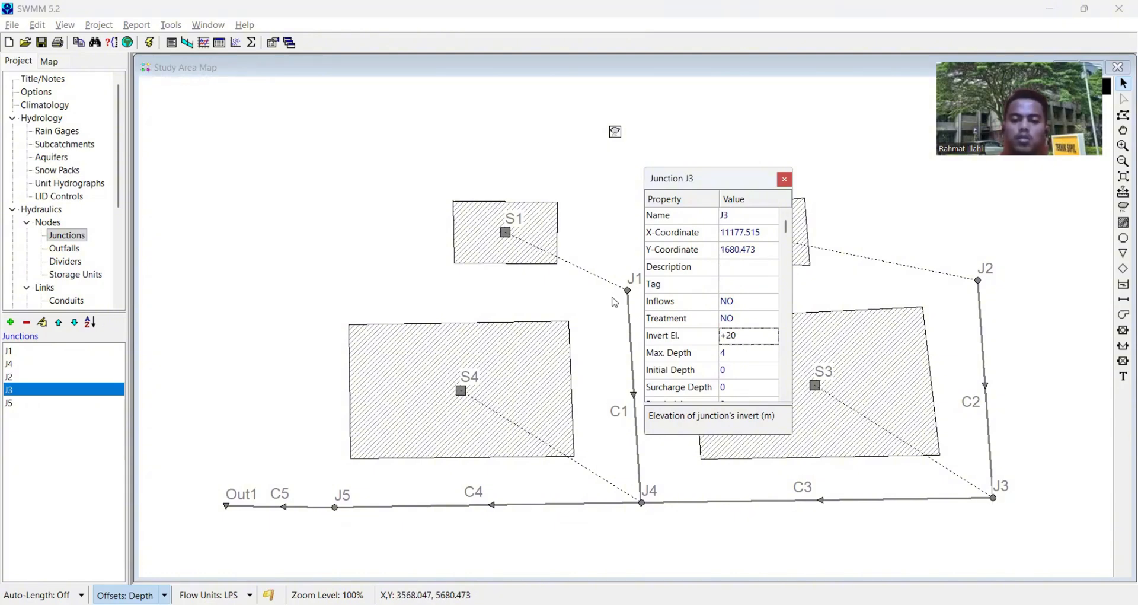
# - Set the invert elevation of junction J1, at the upper end of conduit C1, to +25 m
pyautogui.click(629, 294)
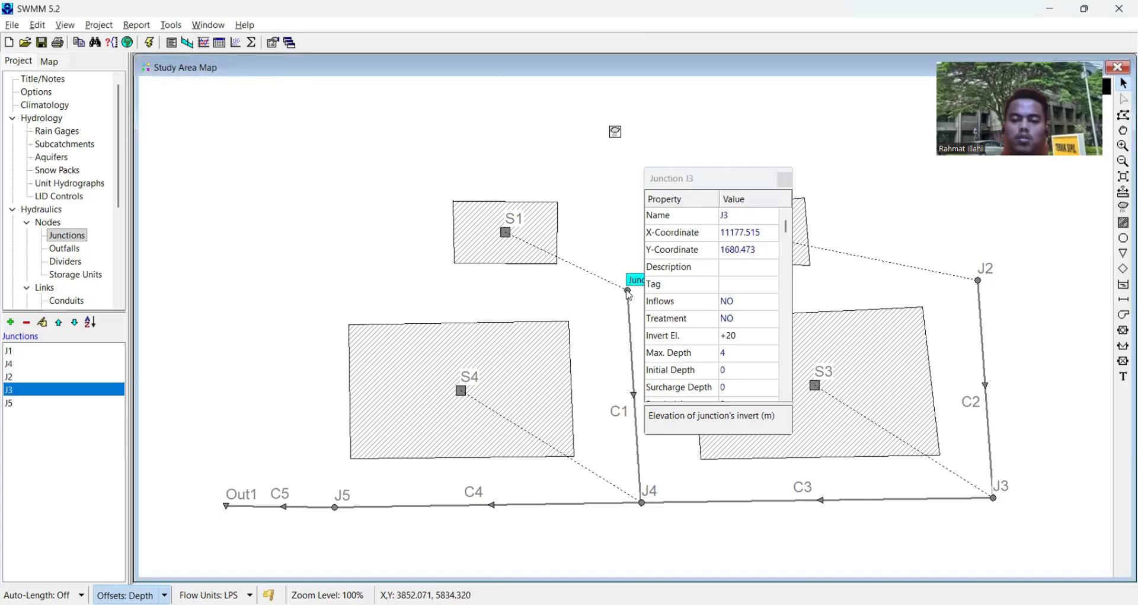
pyautogui.doubleClick(629, 293)
pyautogui.scroll(-4, 737, 382)
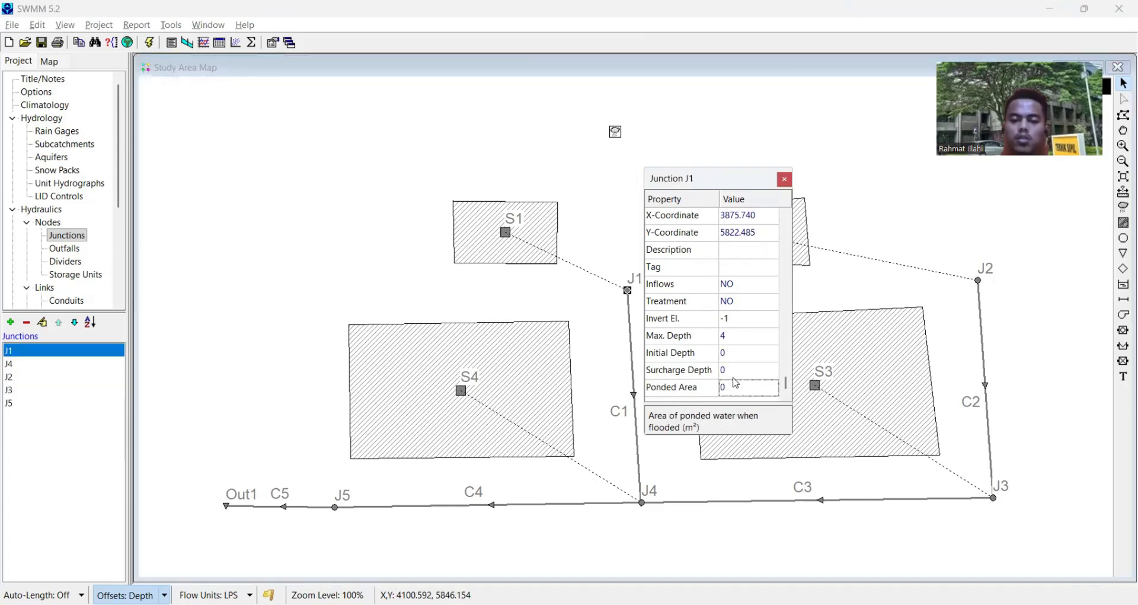
pyautogui.scroll(10, 728, 360)
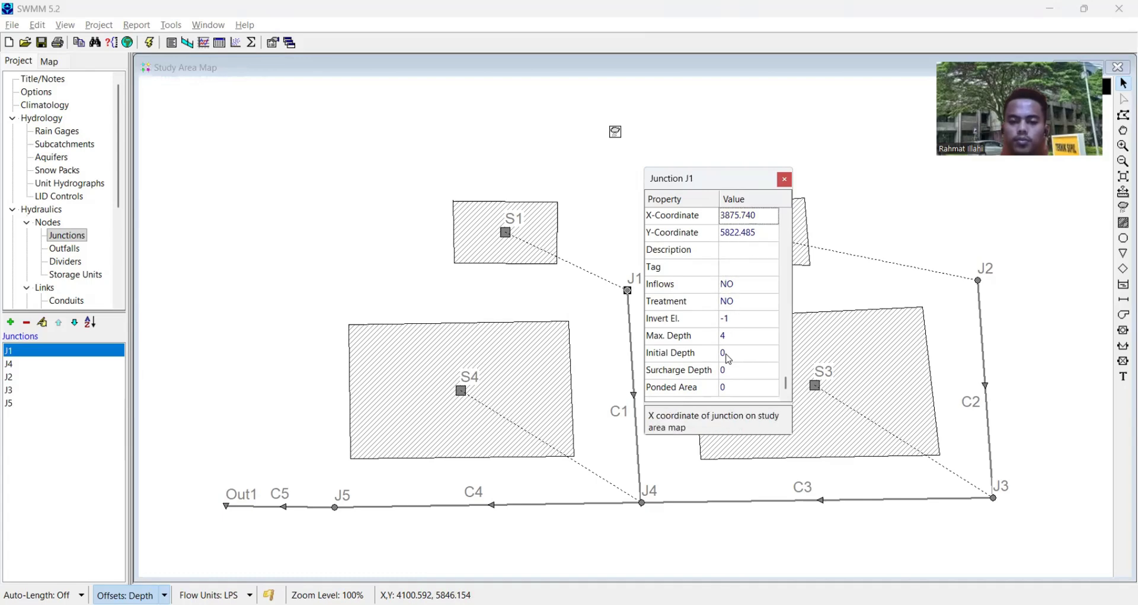
pyautogui.click(747, 321)
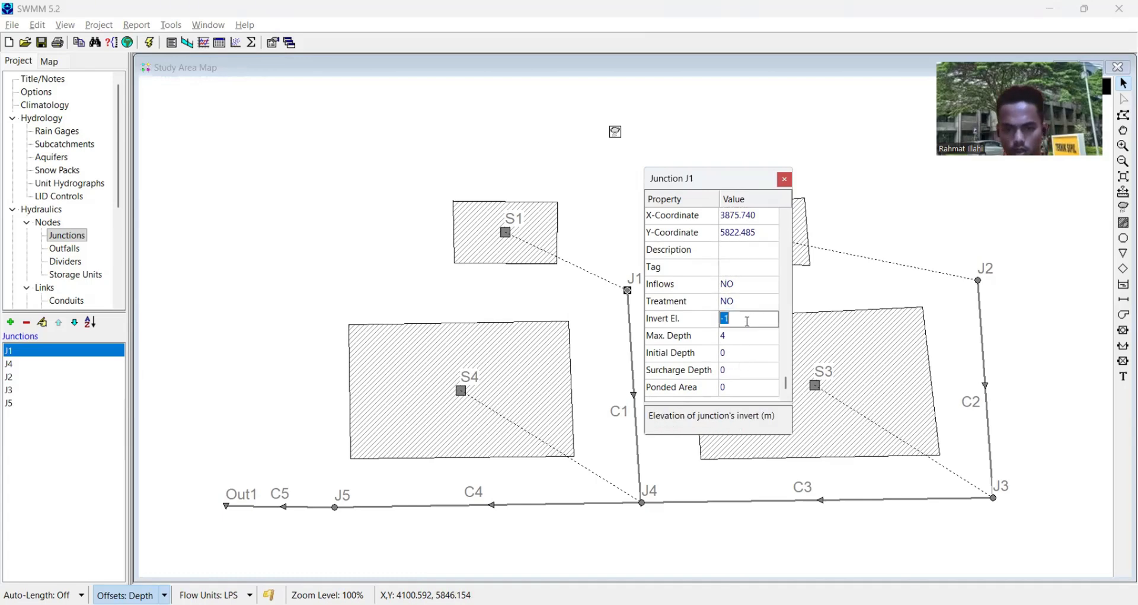
pyautogui.write('+')
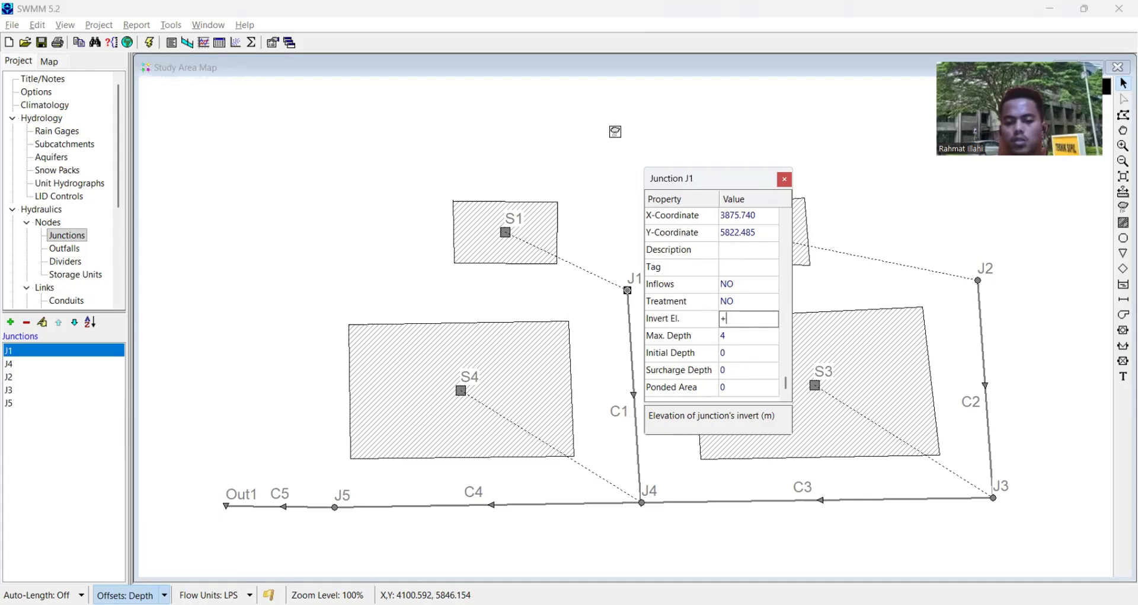
pyautogui.write('25')
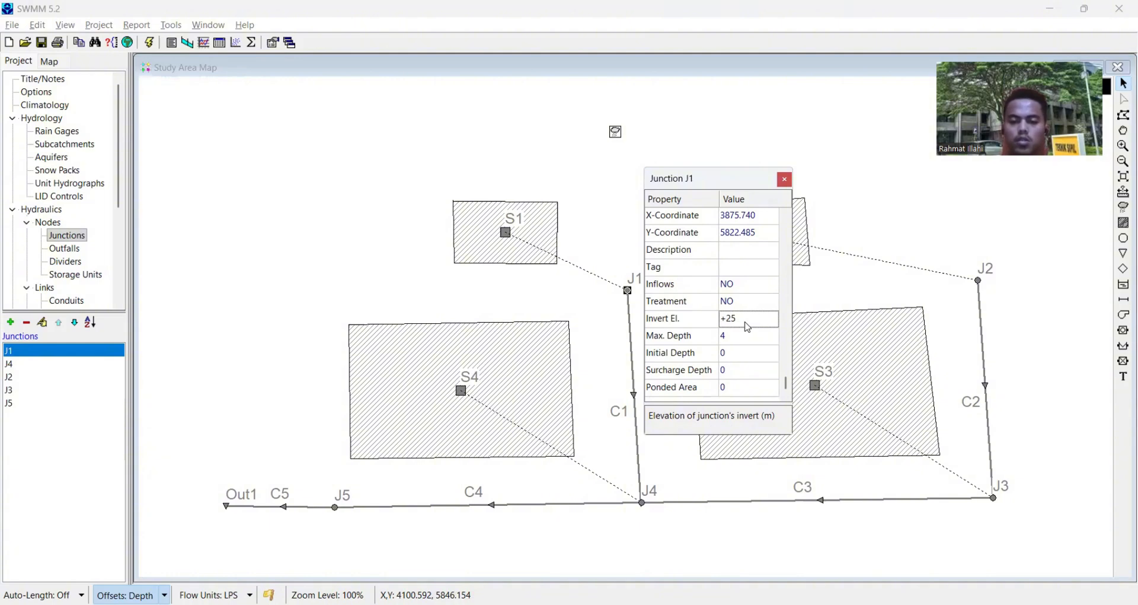
# - Set the invert elevation of junction J4 to +10 m and that of junction J5 to +5 m
pyautogui.click(643, 503)
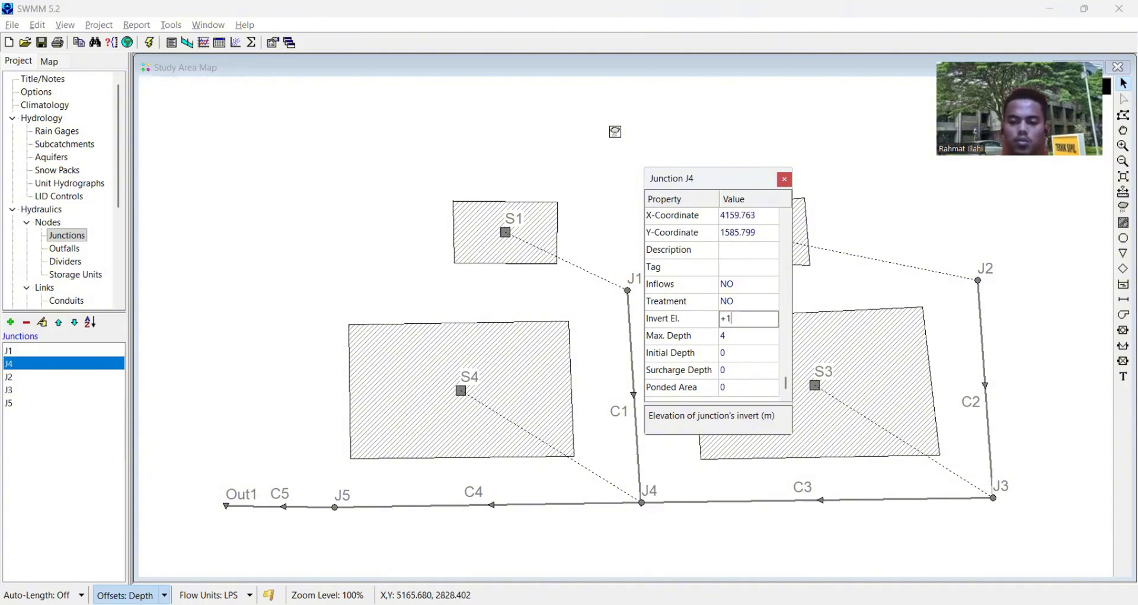
pyautogui.click(335, 507)
pyautogui.click(733, 319)
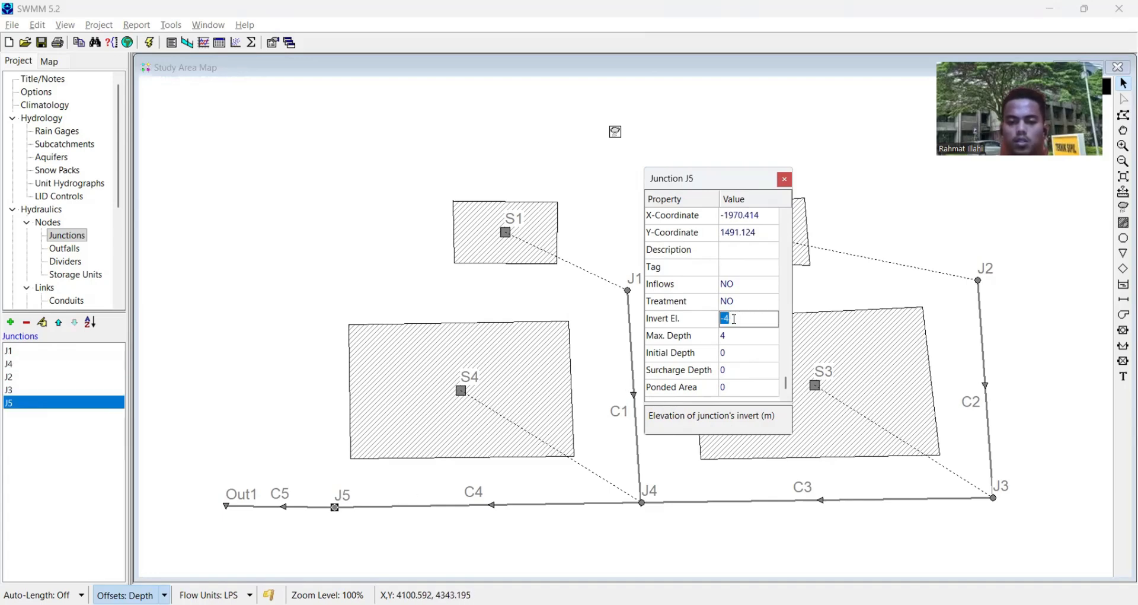
pyautogui.write('+')
pyautogui.write('5')
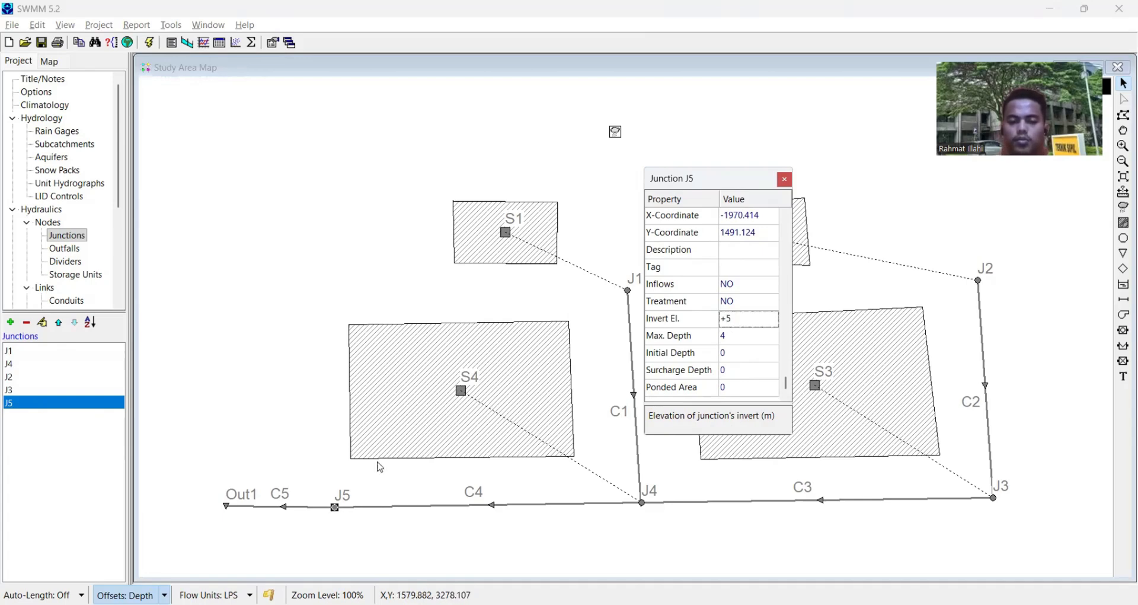
# - Set the invert elevation of outfall Out1 to 0 m and close its properties
pyautogui.click(227, 508)
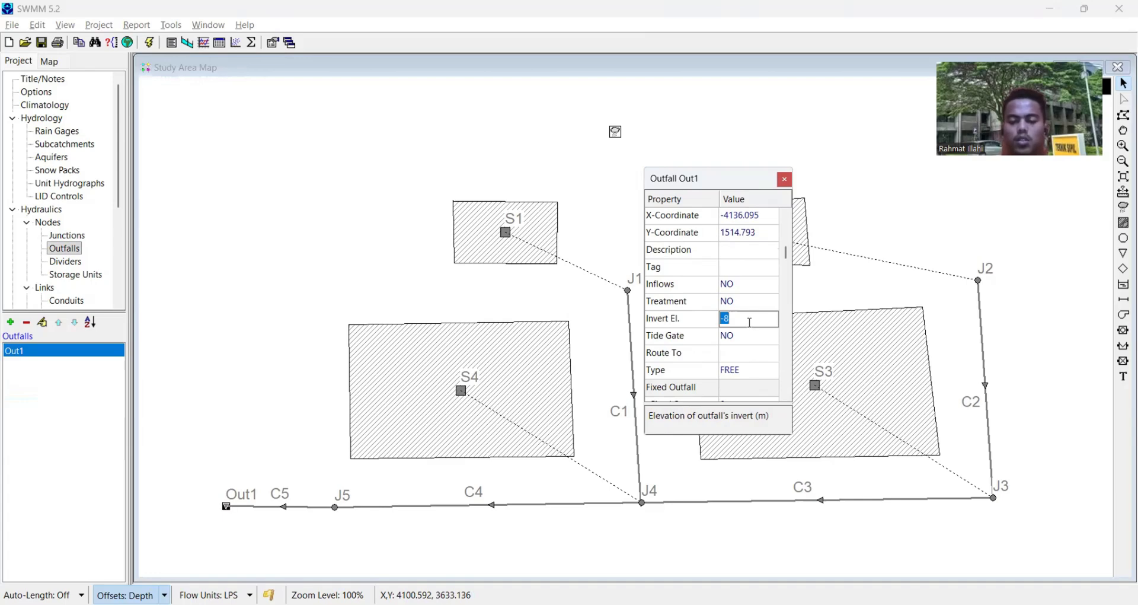
pyautogui.write('+')
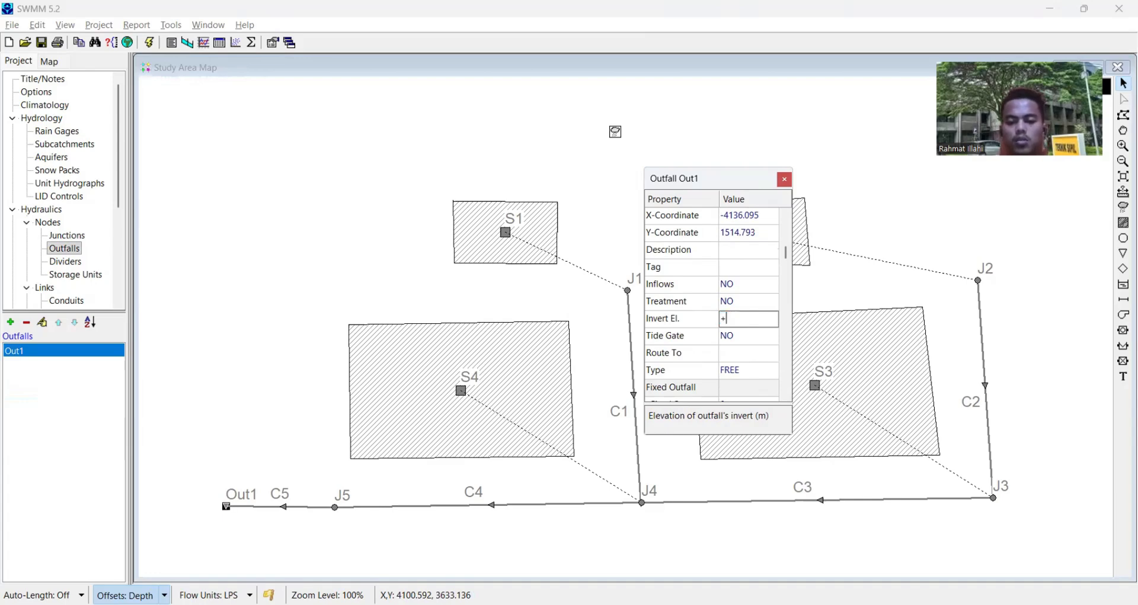
pyautogui.click(752, 304)
pyautogui.click(789, 181)
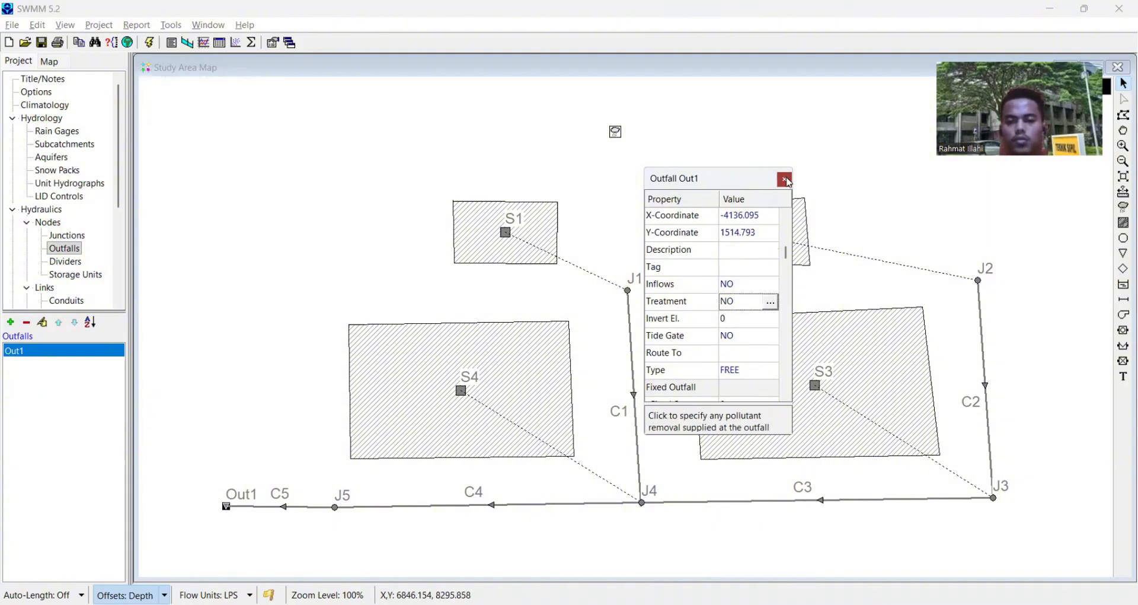
# - Examine the properties of conduits C1 and C2, including shape, maximum depth, length, roughness and offsets
pyautogui.moveTo(715, 432); pyautogui.dragTo(754, 369)
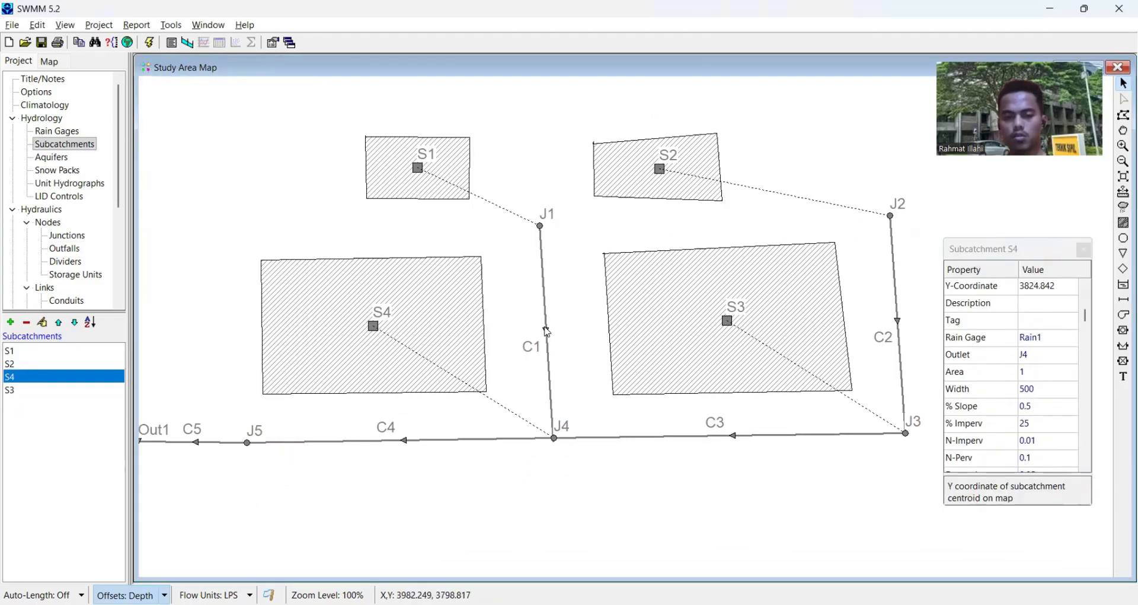
pyautogui.click(546, 331)
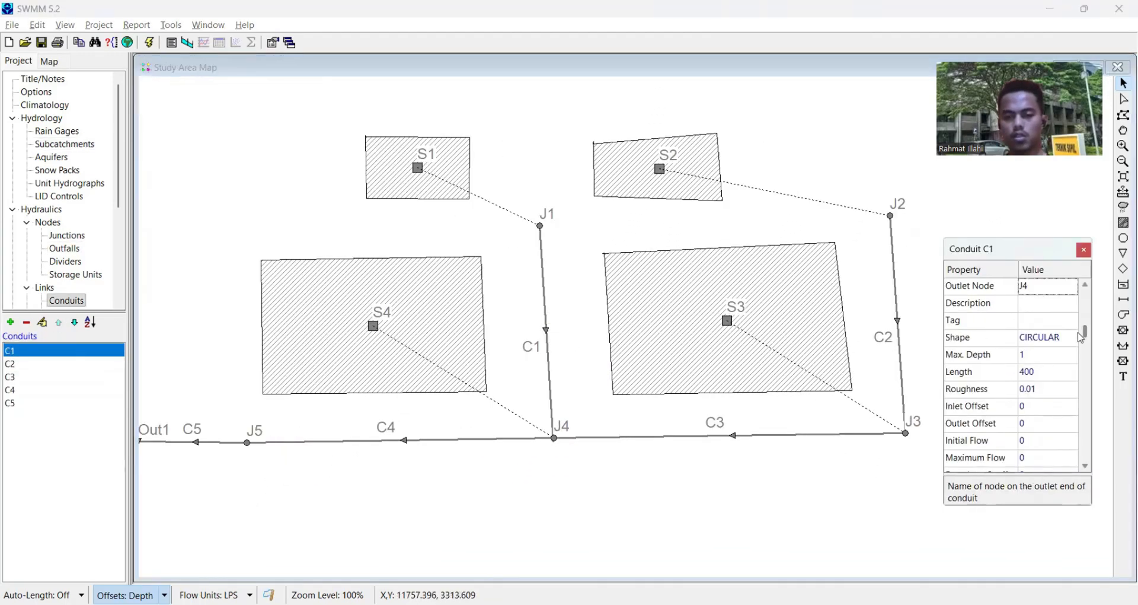
pyautogui.scroll(2, 1037, 350)
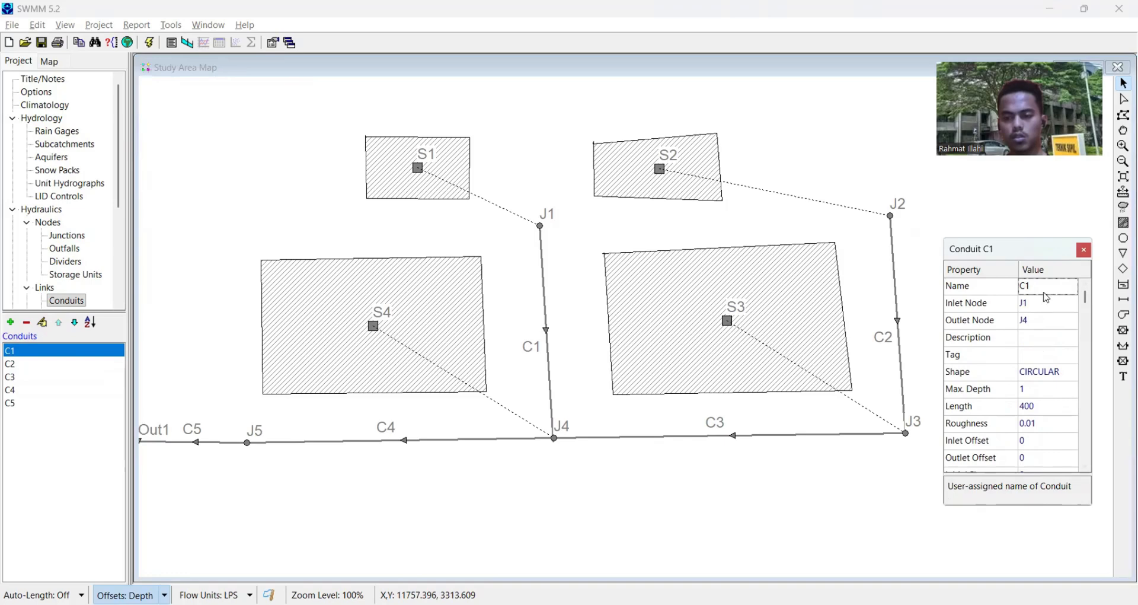
pyautogui.scroll(-4, 1038, 390)
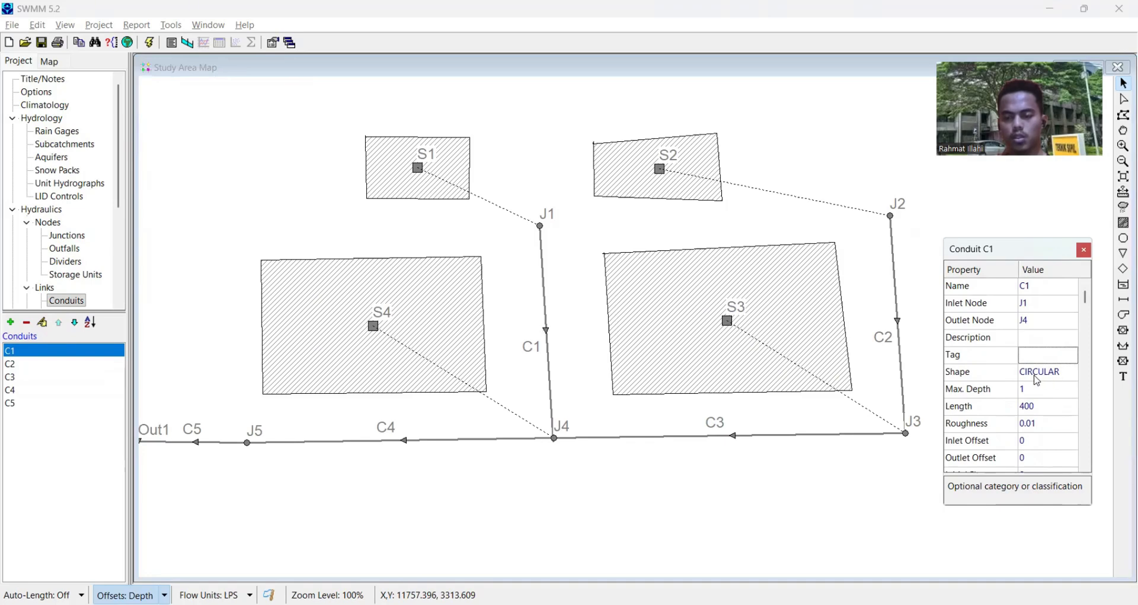
pyautogui.scroll(-15, 1038, 380)
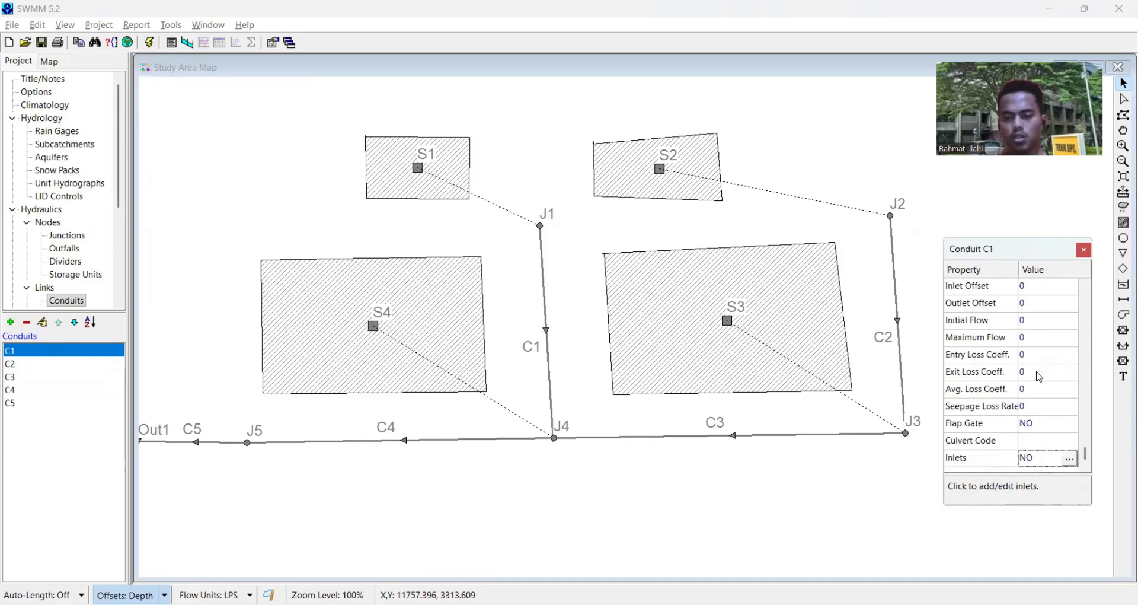
pyautogui.click(641, 353)
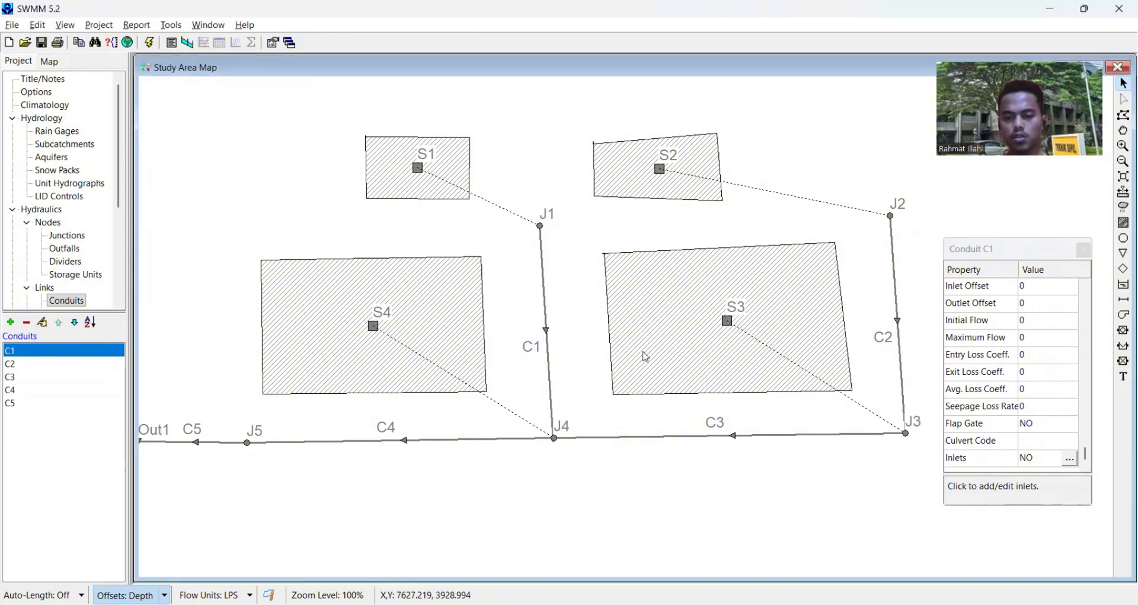
pyautogui.click(899, 340)
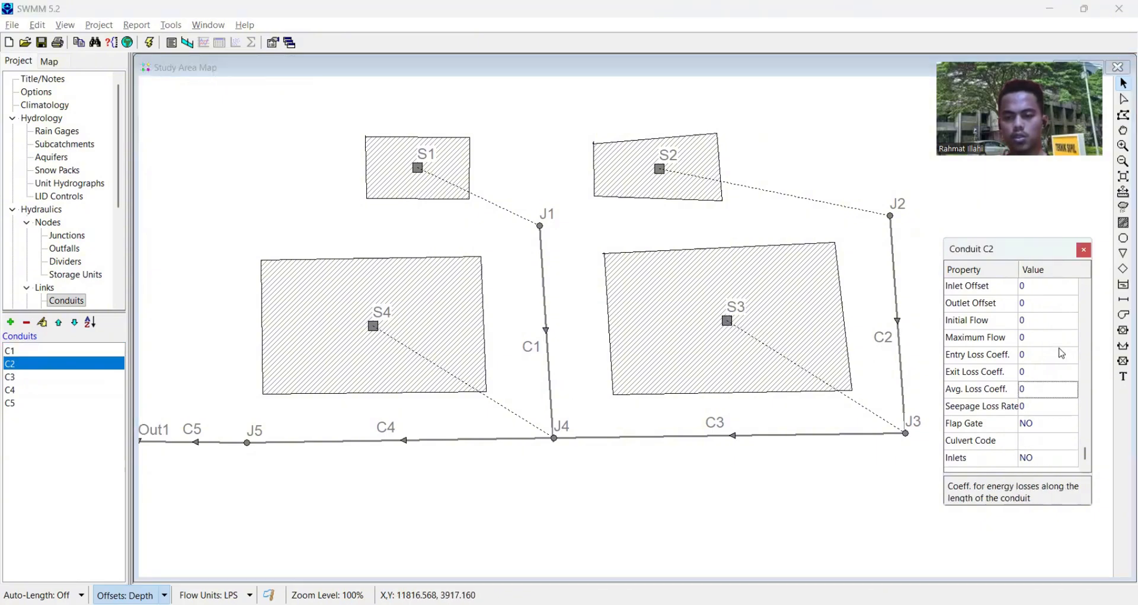
pyautogui.scroll(8, 1062, 349)
pyautogui.scroll(-13, 1062, 349)
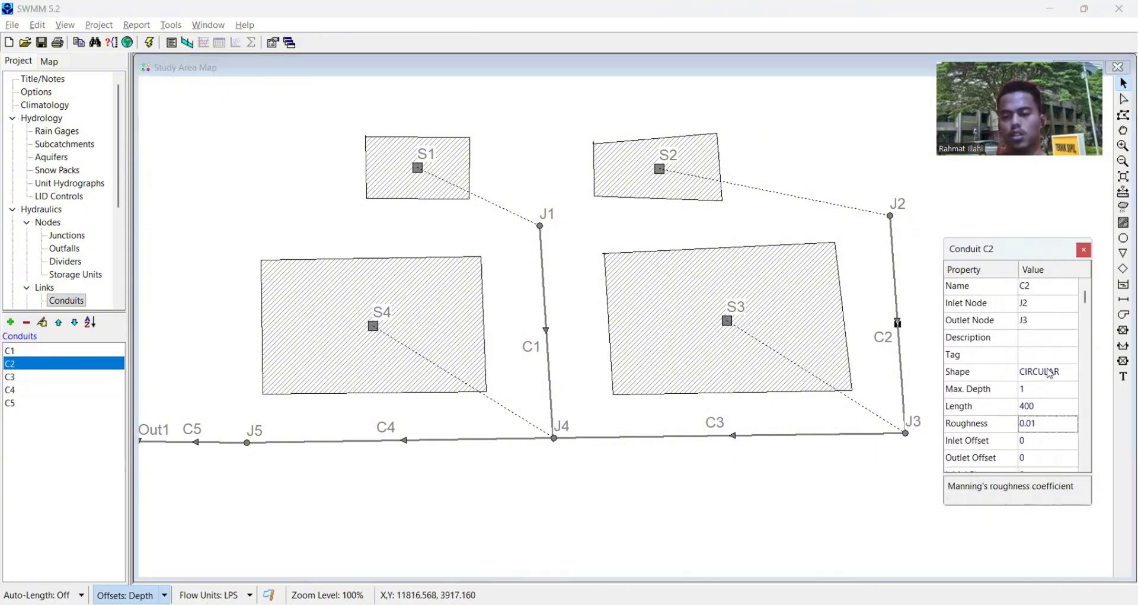
pyautogui.click(795, 414)
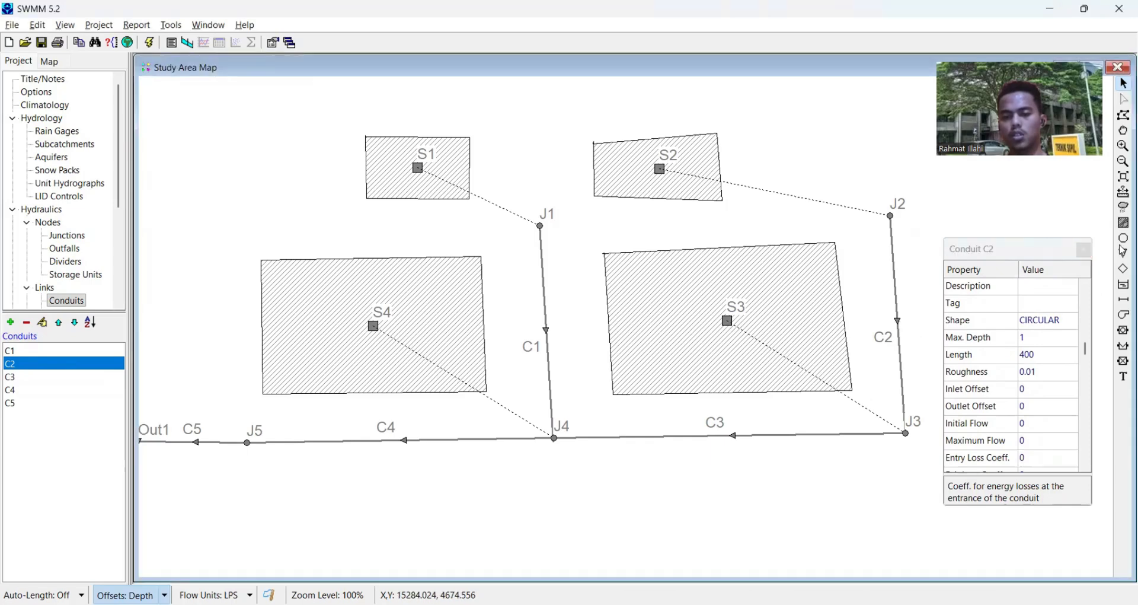
pyautogui.click(1083, 251)
# - Create a new time series named Tanggal26
pyautogui.moveTo(466, 212); pyautogui.dragTo(584, 236)
pyautogui.moveTo(320, 185); pyautogui.dragTo(294, 200)
pyautogui.scroll(-4, 84, 256)
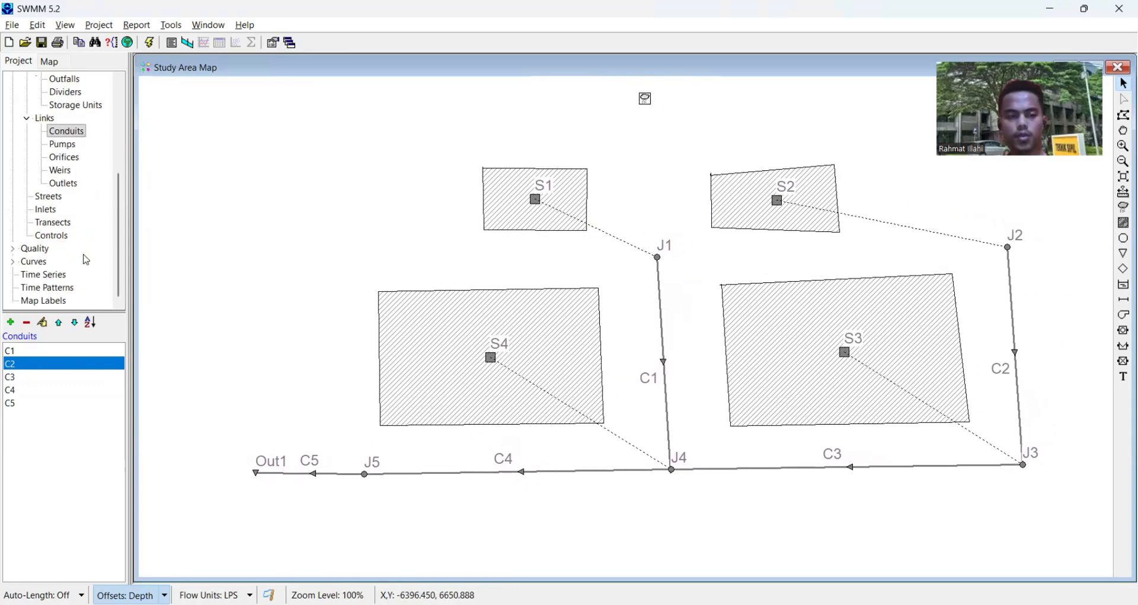
pyautogui.scroll(4, 86, 260)
pyautogui.scroll(-4, 59, 178)
pyautogui.click(27, 277)
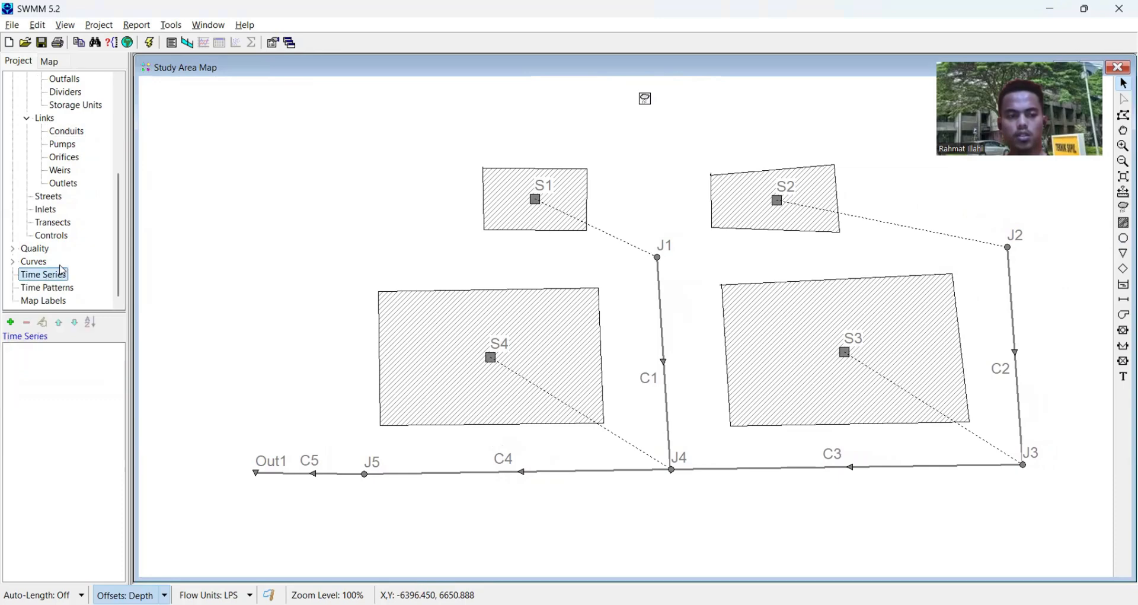
pyautogui.click(10, 322)
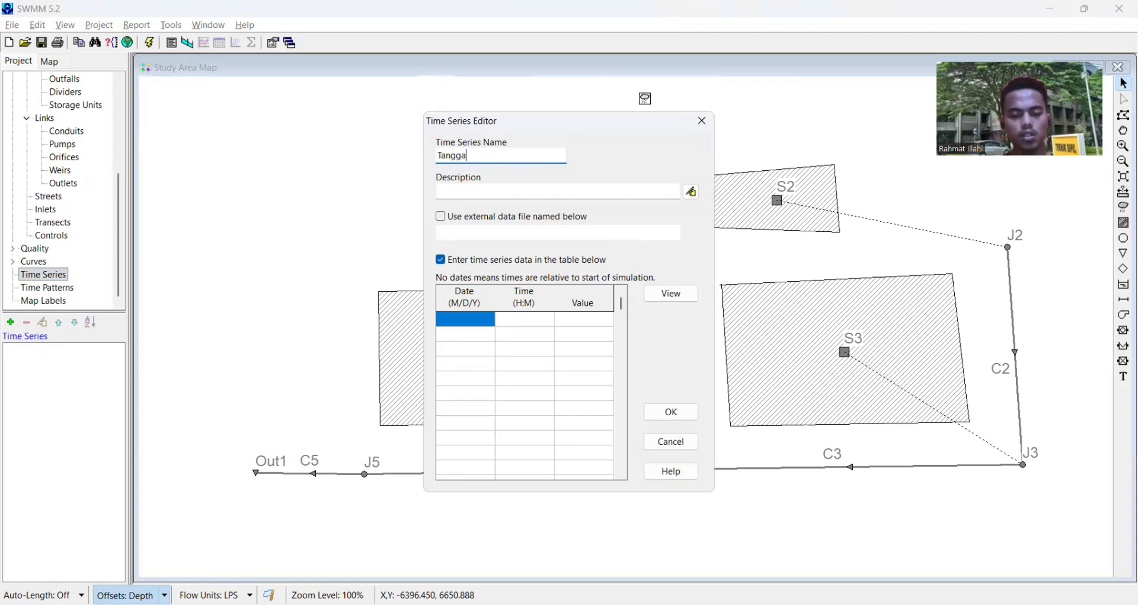
pyautogui.write('26')
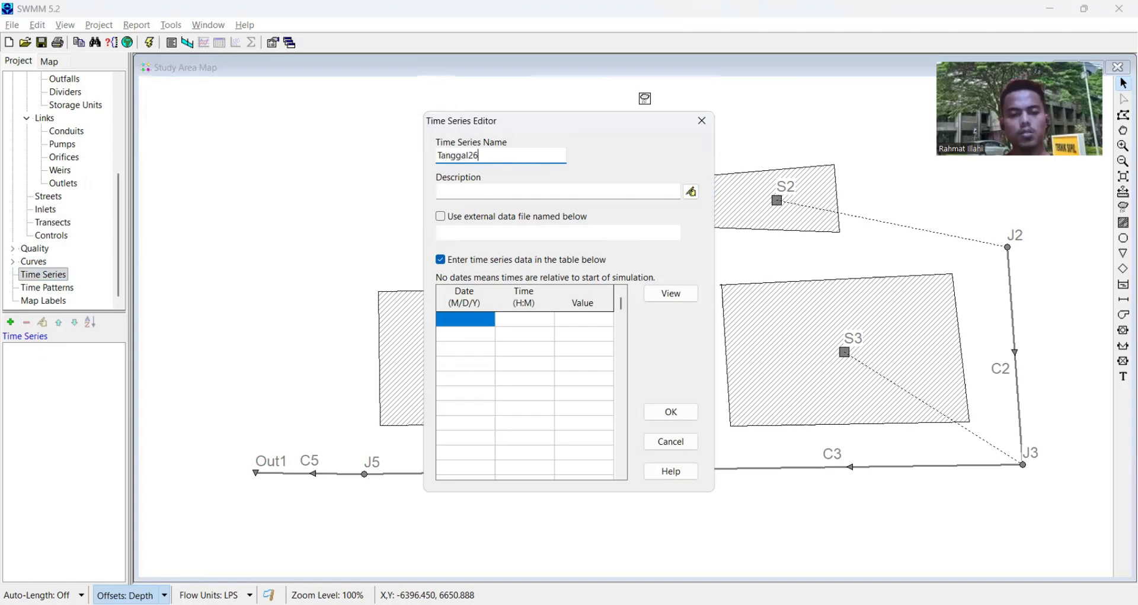
# - Enter the first time series record with date 06/25/2026, time 01:00 and value 50
pyautogui.click(479, 338)
pyautogui.click(518, 320)
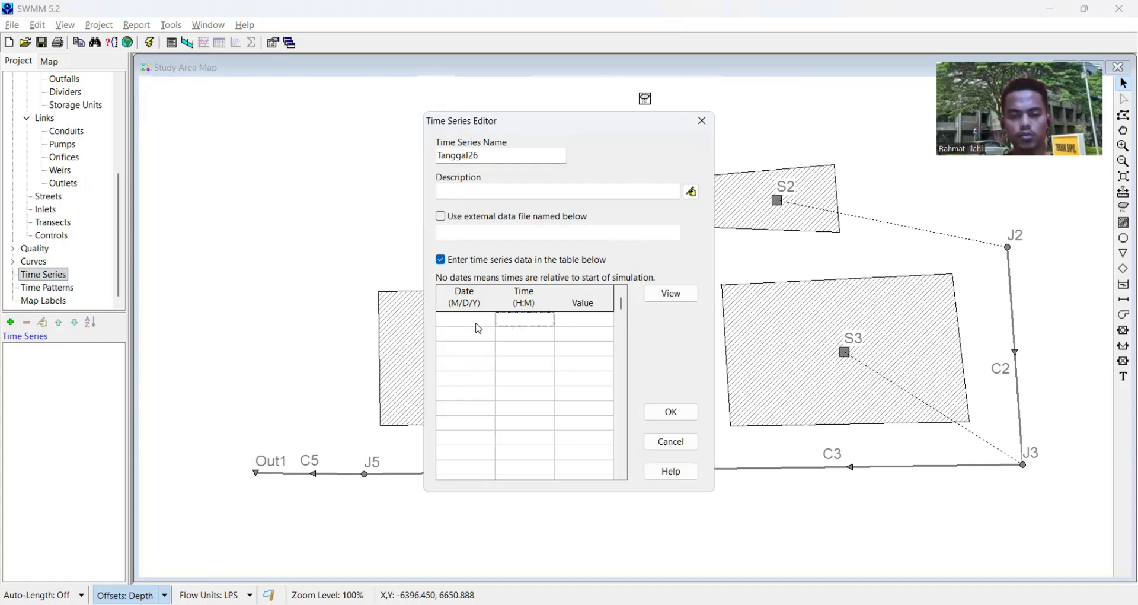
pyautogui.click(474, 322)
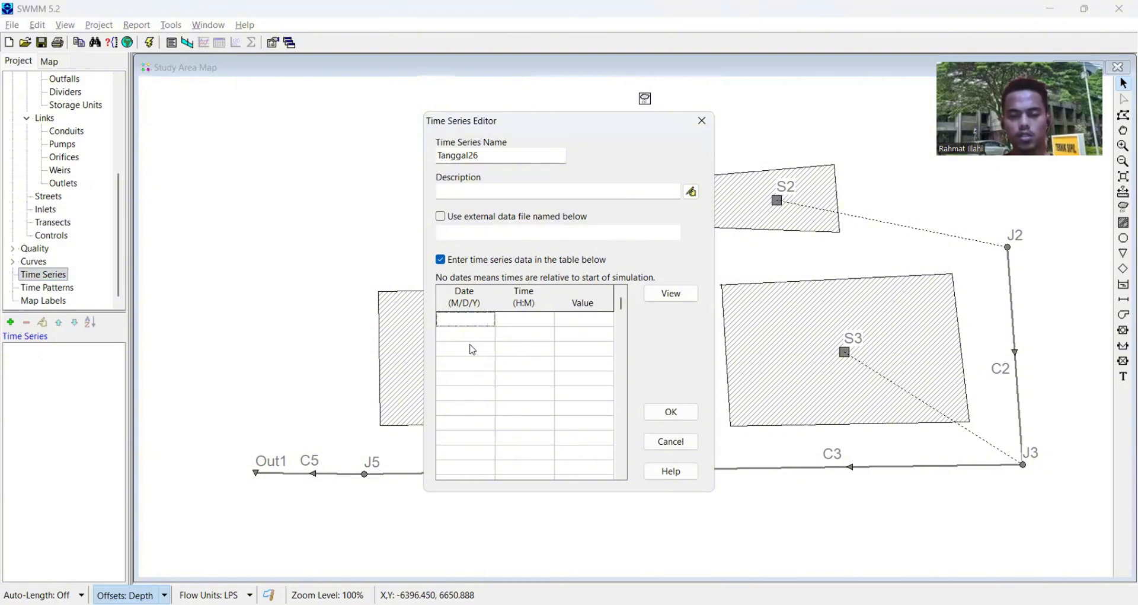
pyautogui.write('25')
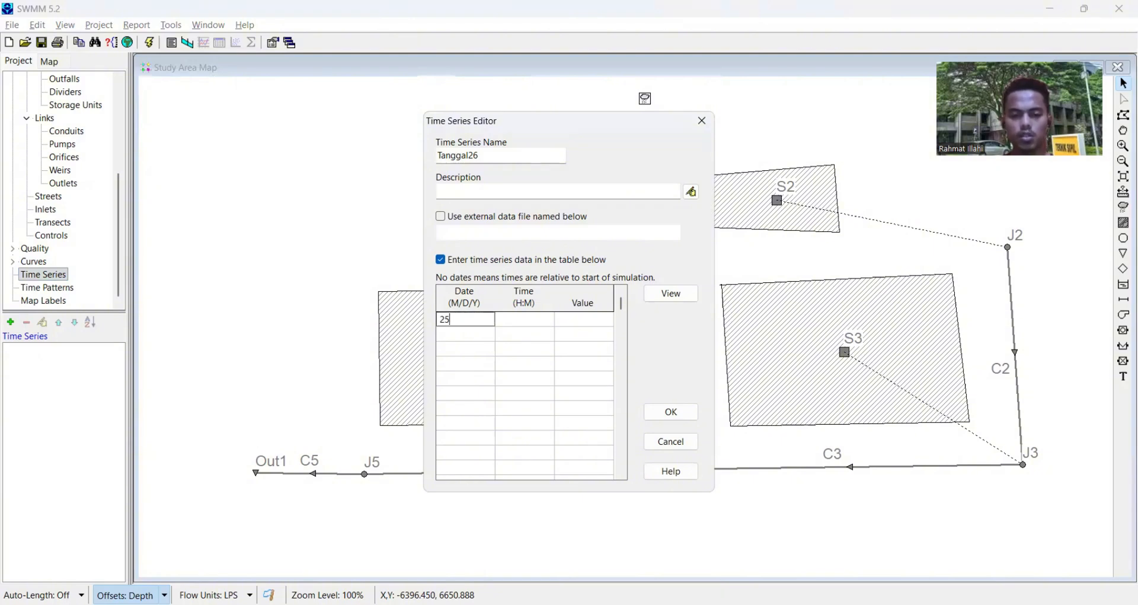
pyautogui.write('06/25')
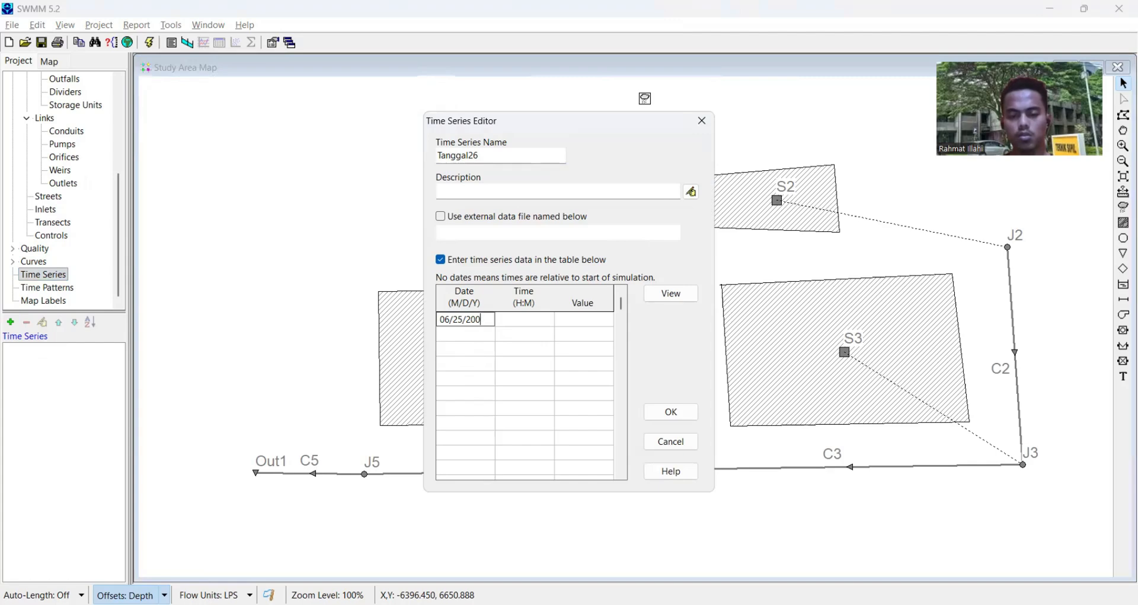
pyautogui.write('/2026')
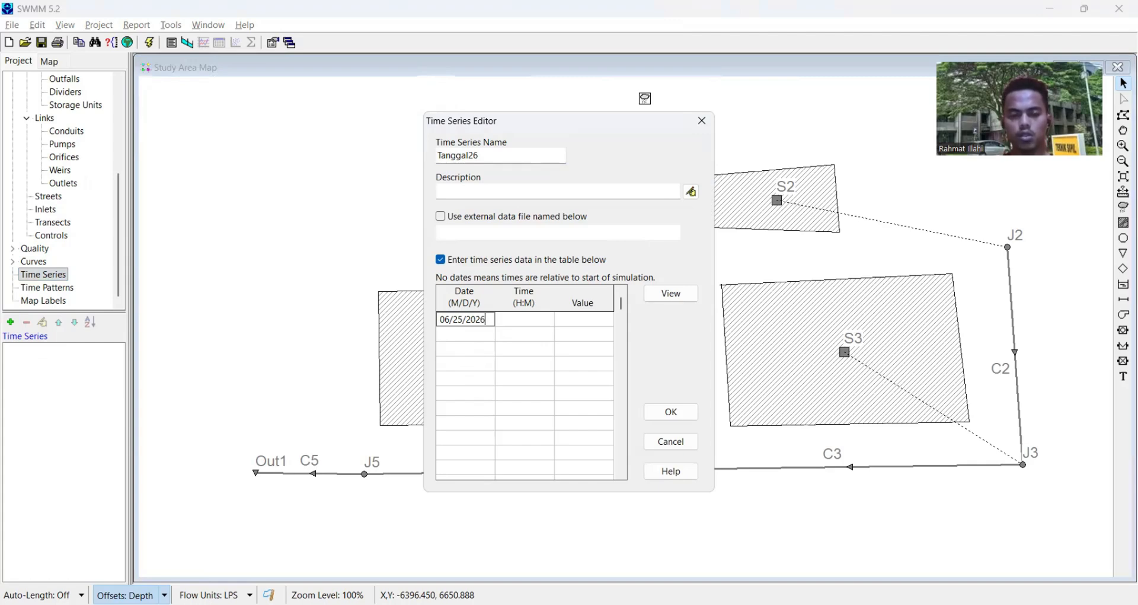
pyautogui.press('Tab')
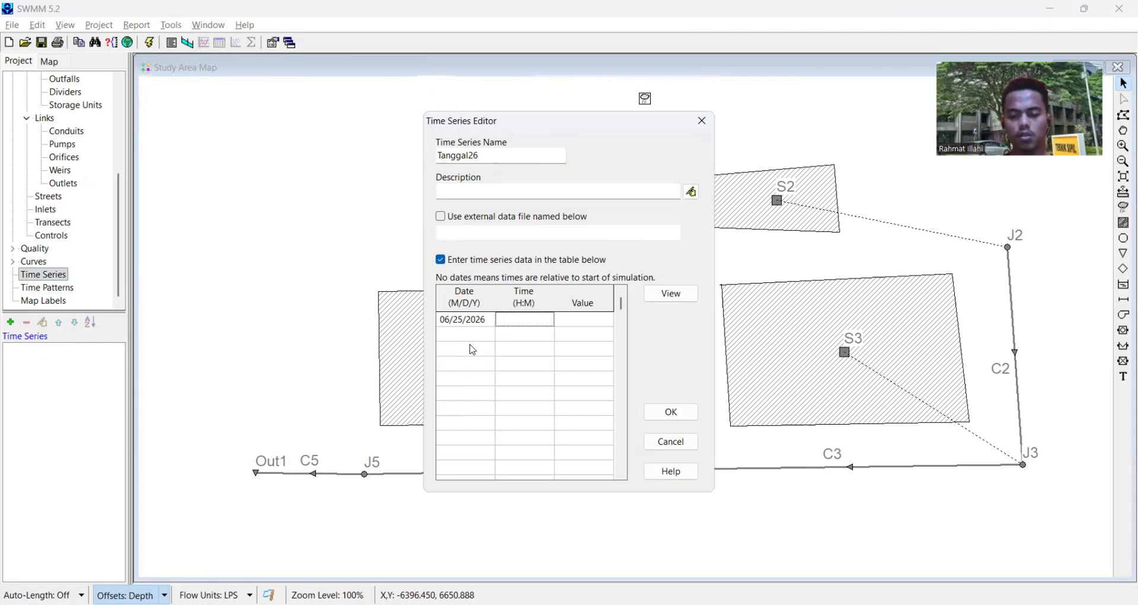
pyautogui.write('01:')
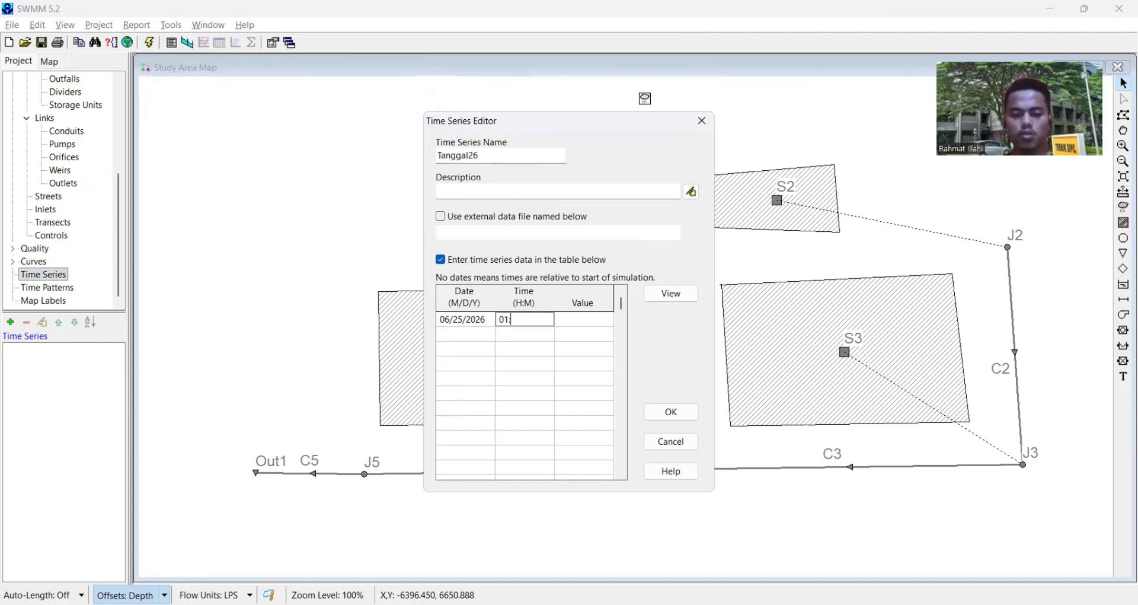
pyautogui.write('00')
pyautogui.press('Tab')
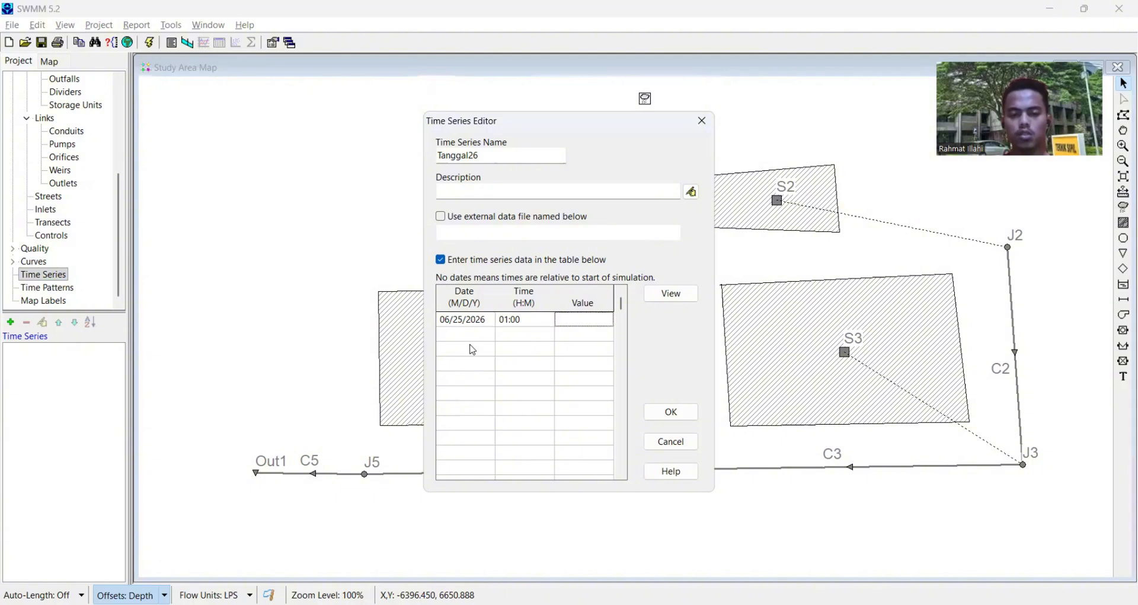
pyautogui.write('50')
pyautogui.press('Tab')
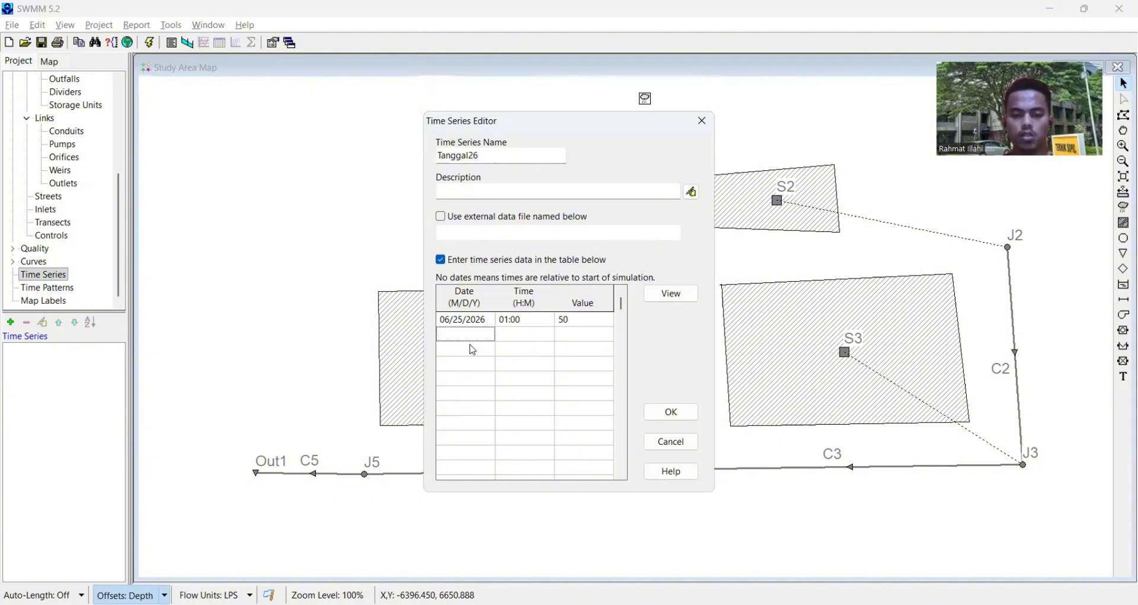
# - Copy the date 06/25/2026 from the first record into the next four rows of the time series table
pyautogui.click(468, 322)
pyautogui.rightClick(467, 322)
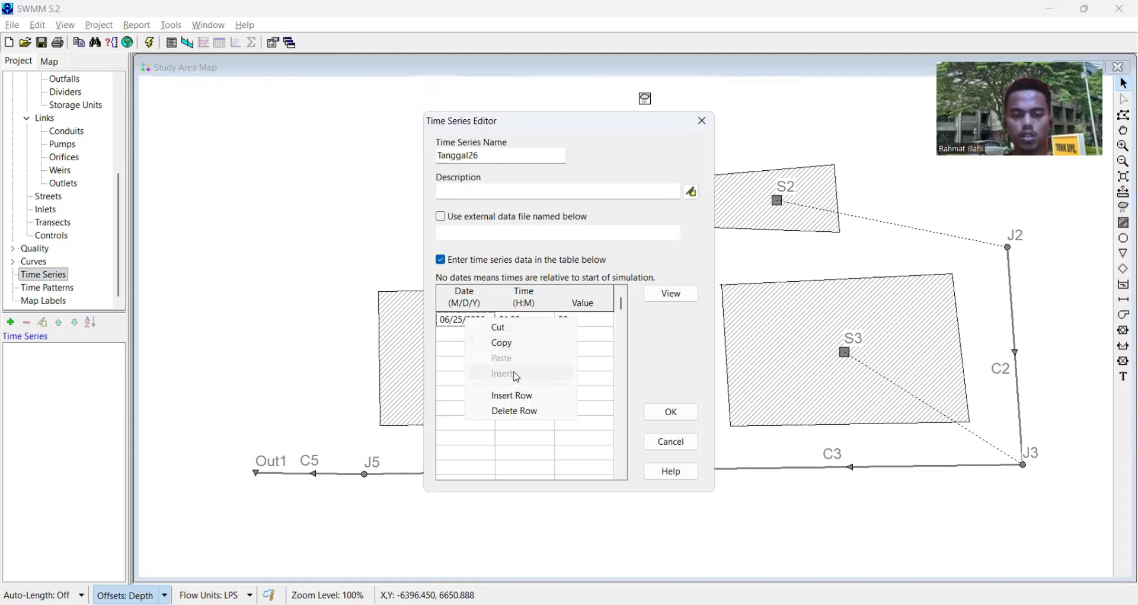
pyautogui.click(520, 344)
pyautogui.click(470, 342)
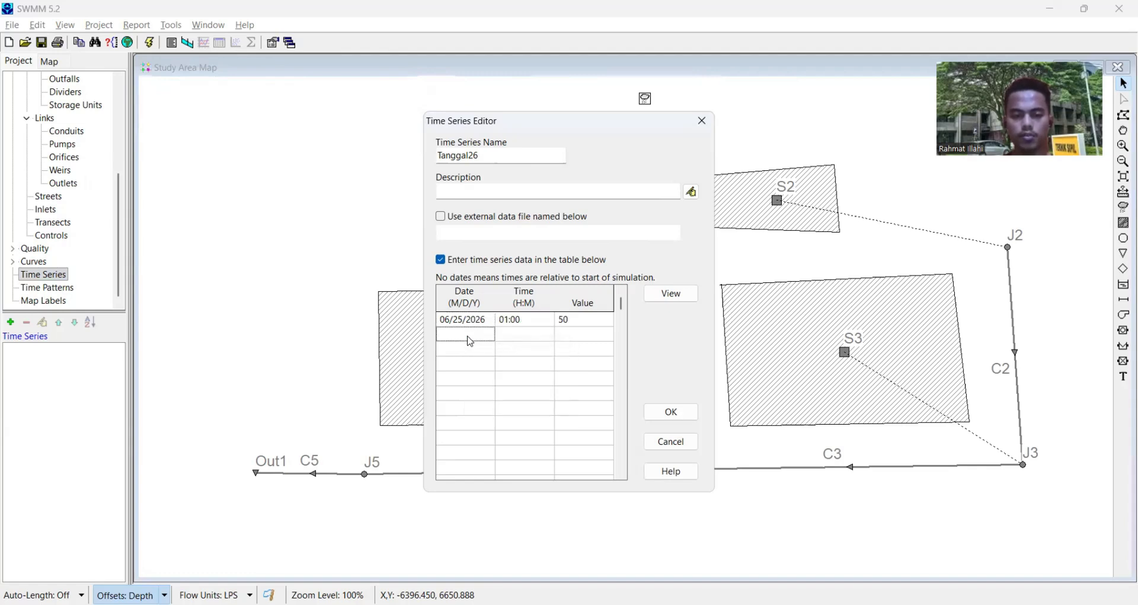
pyautogui.rightClick(471, 342)
pyautogui.click(509, 377)
pyautogui.click(473, 350)
pyautogui.rightClick(473, 352)
pyautogui.click(511, 387)
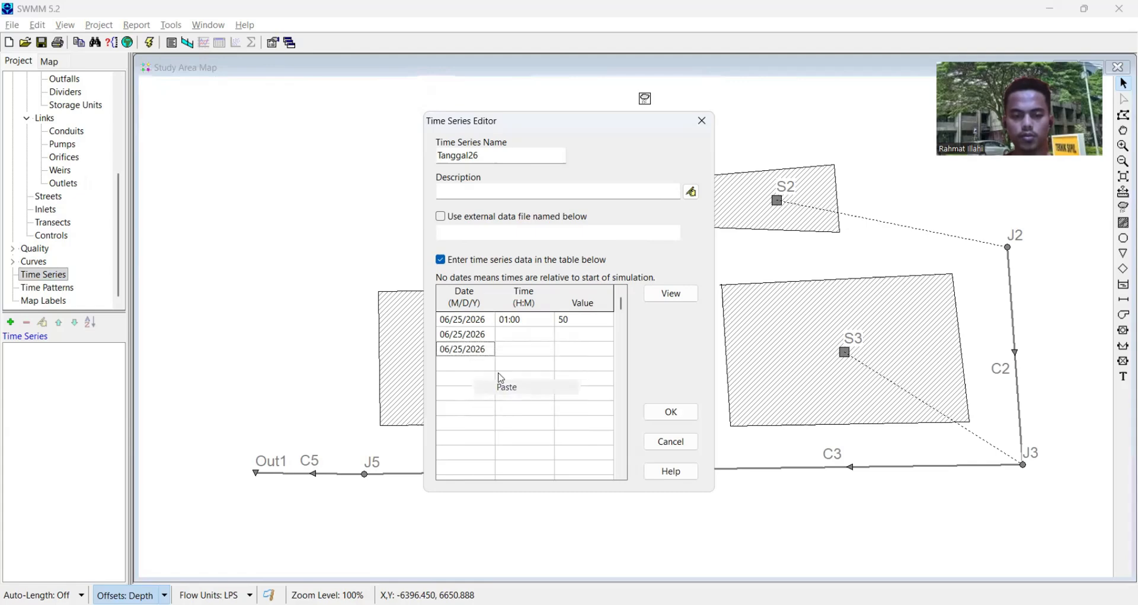
pyautogui.click(460, 369)
pyautogui.rightClick(460, 369)
pyautogui.click(498, 404)
pyautogui.click(476, 380)
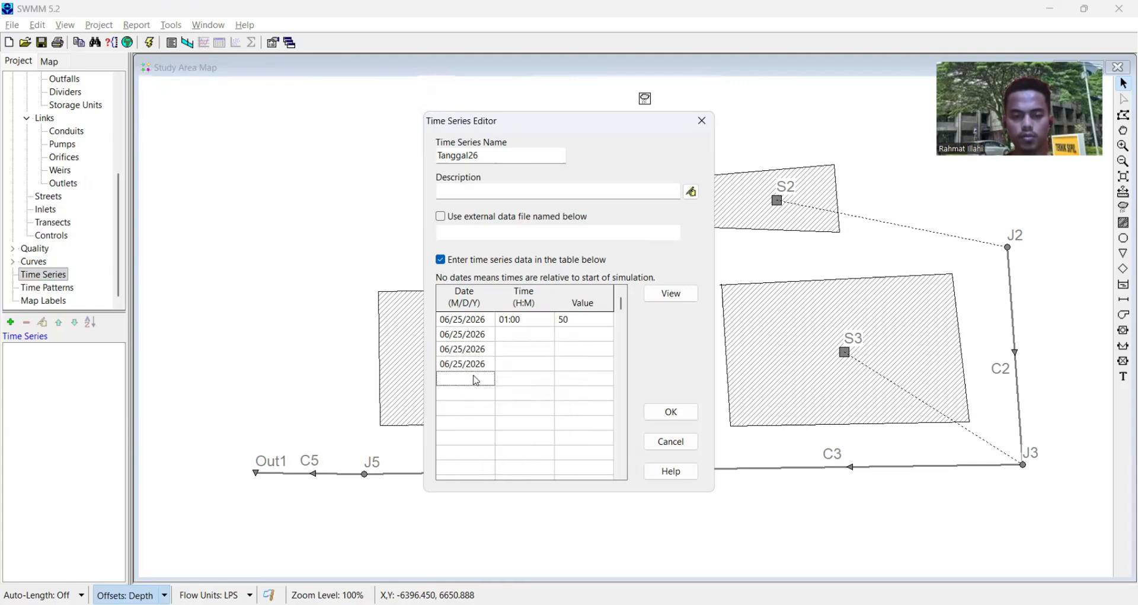
pyautogui.rightClick(476, 381)
pyautogui.click(501, 415)
# - Complete the second time series record with time 02:00 and value 20
pyautogui.click(515, 334)
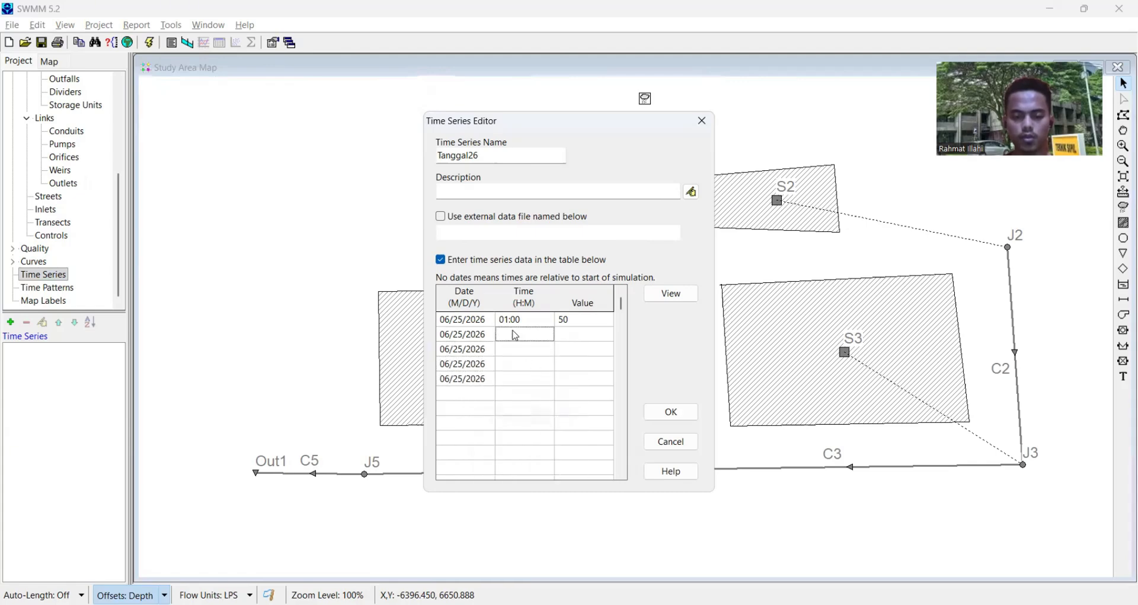
pyautogui.write('02:00')
pyautogui.press('Tab')
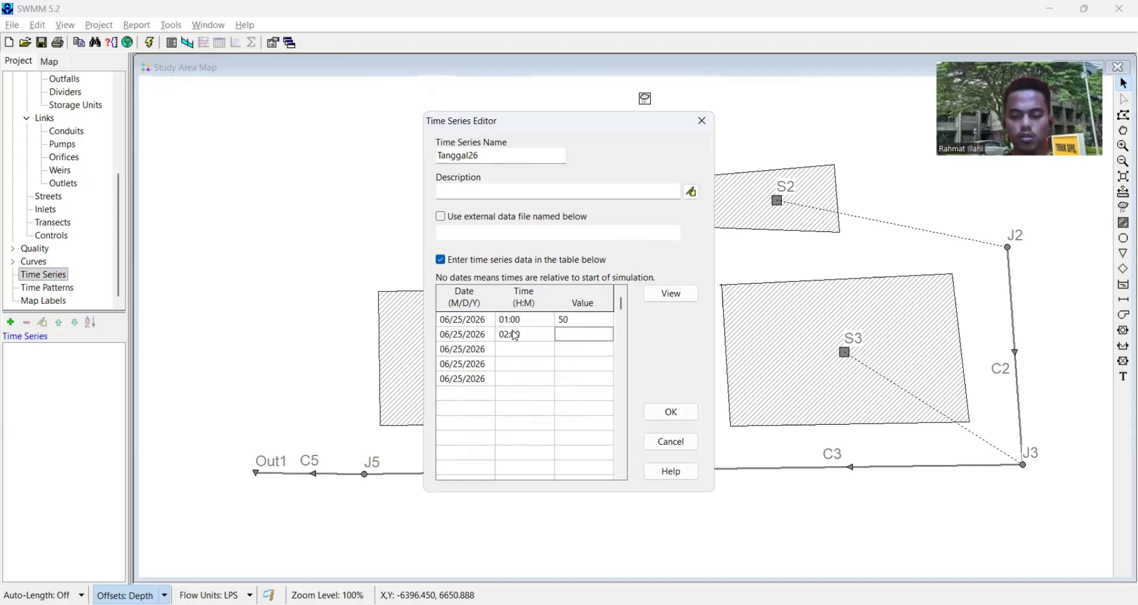
pyautogui.write('20')
pyautogui.press('Tab')
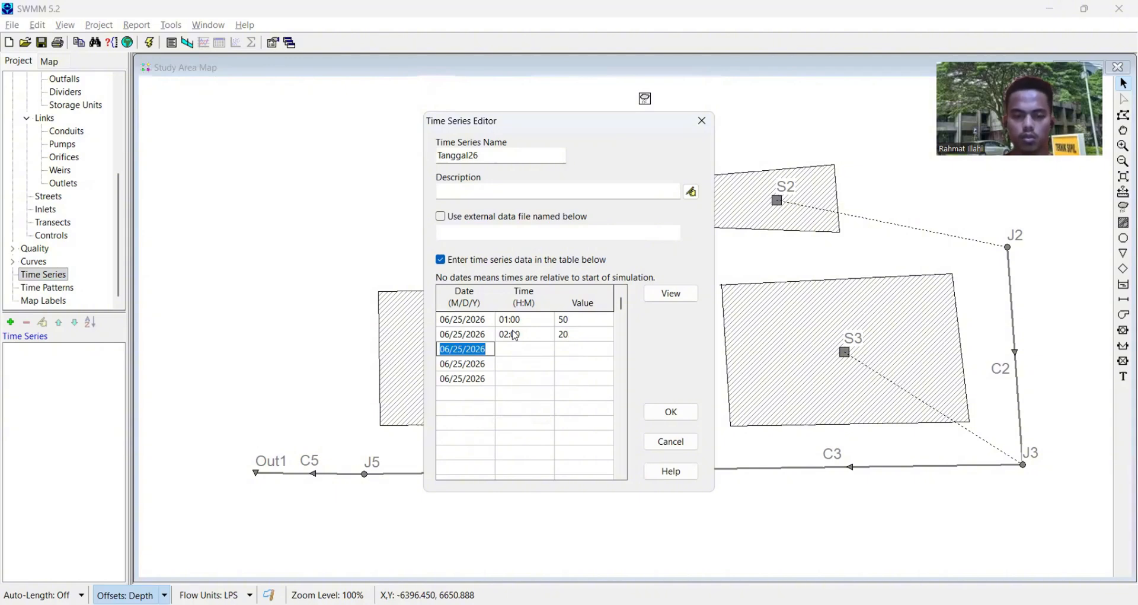
# - Complete the third time series record with time 03:00 and value 40
pyautogui.click(534, 354)
pyautogui.write('03:00')
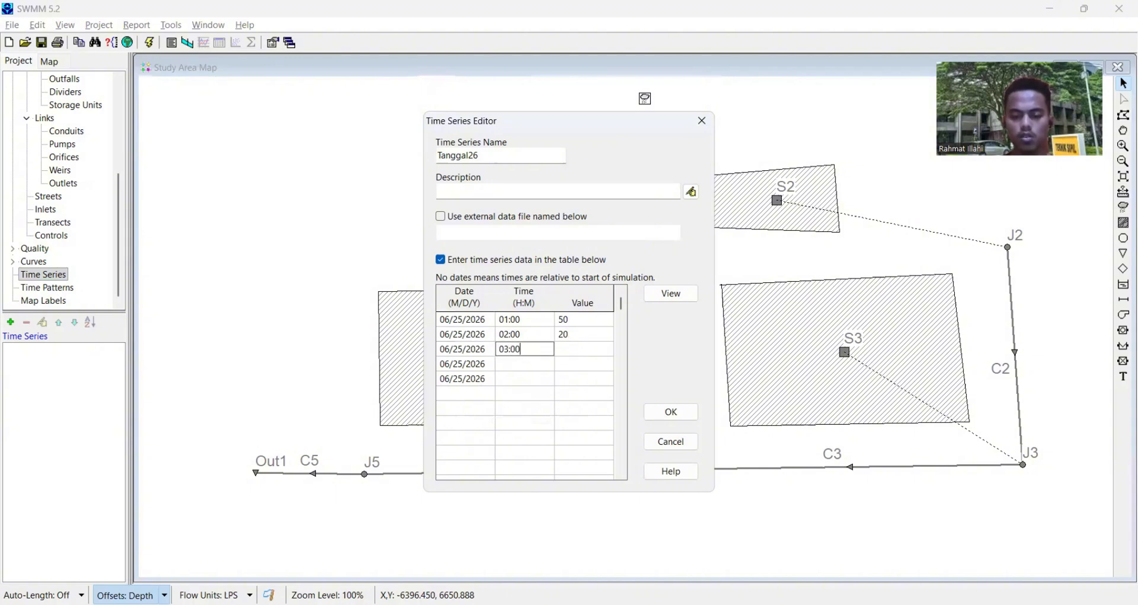
pyautogui.press('Tab')
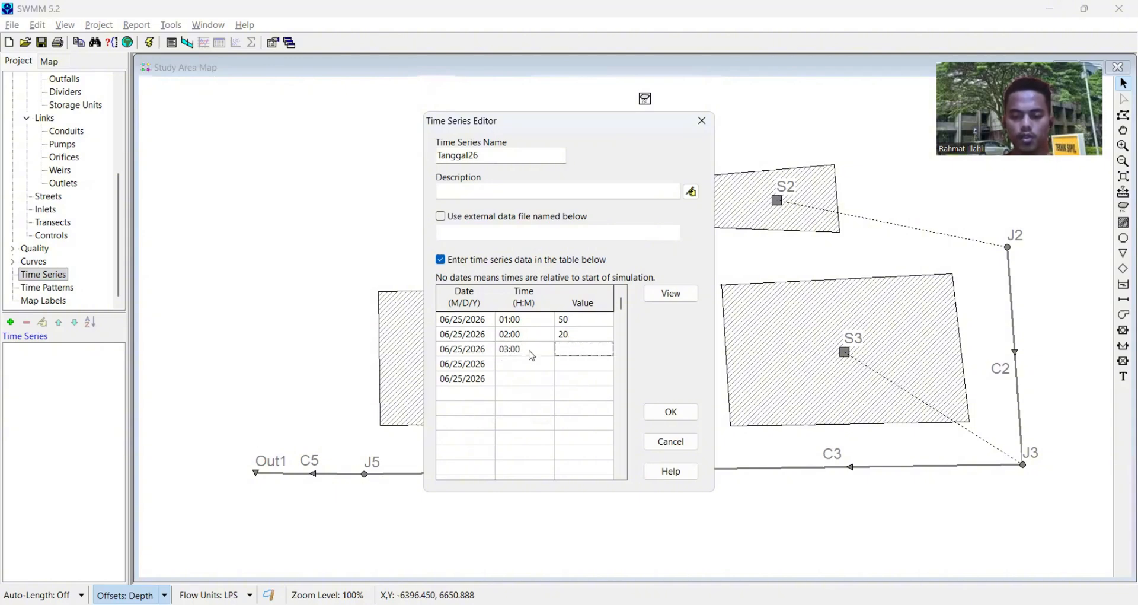
pyautogui.write('40')
pyautogui.press('Tab')
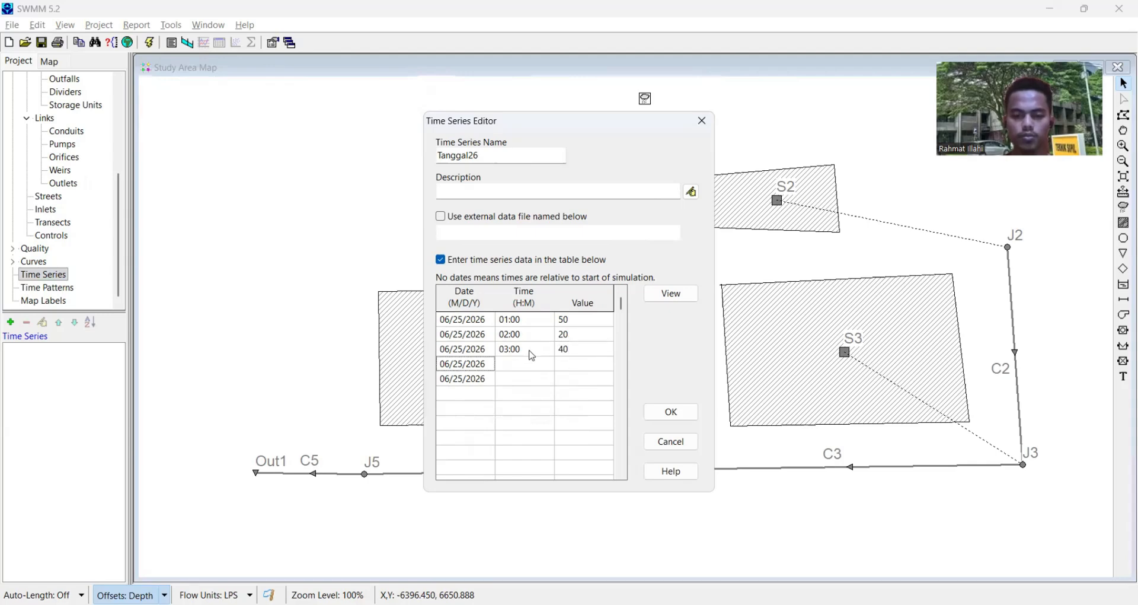
# - Complete the fourth time series record with time 04:00 and value 10
pyautogui.press('Tab')
pyautogui.write('0')
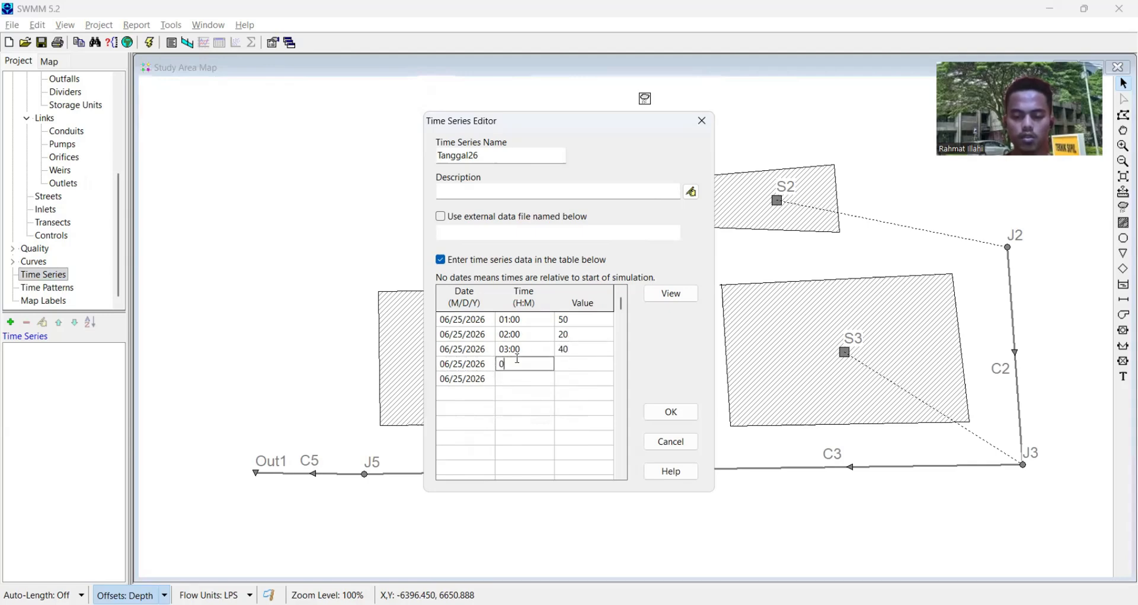
pyautogui.write('4:00')
pyautogui.press('Tab')
pyautogui.write('10')
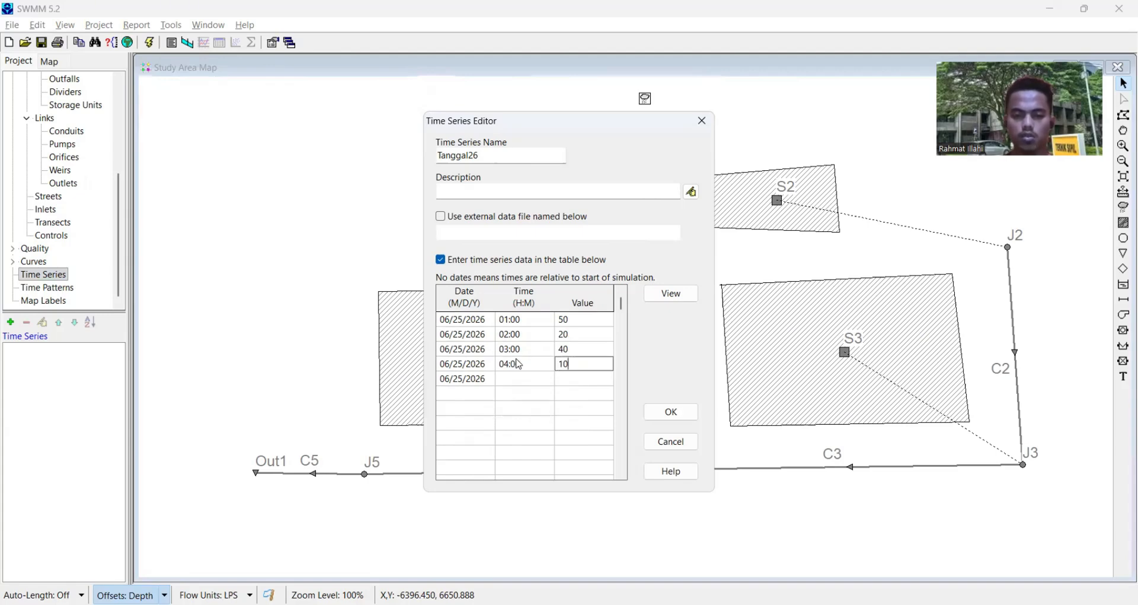
pyautogui.press('Tab')
# - Complete the fifth time series record with time 05:00 and value 5
pyautogui.click(528, 380)
pyautogui.write('05')
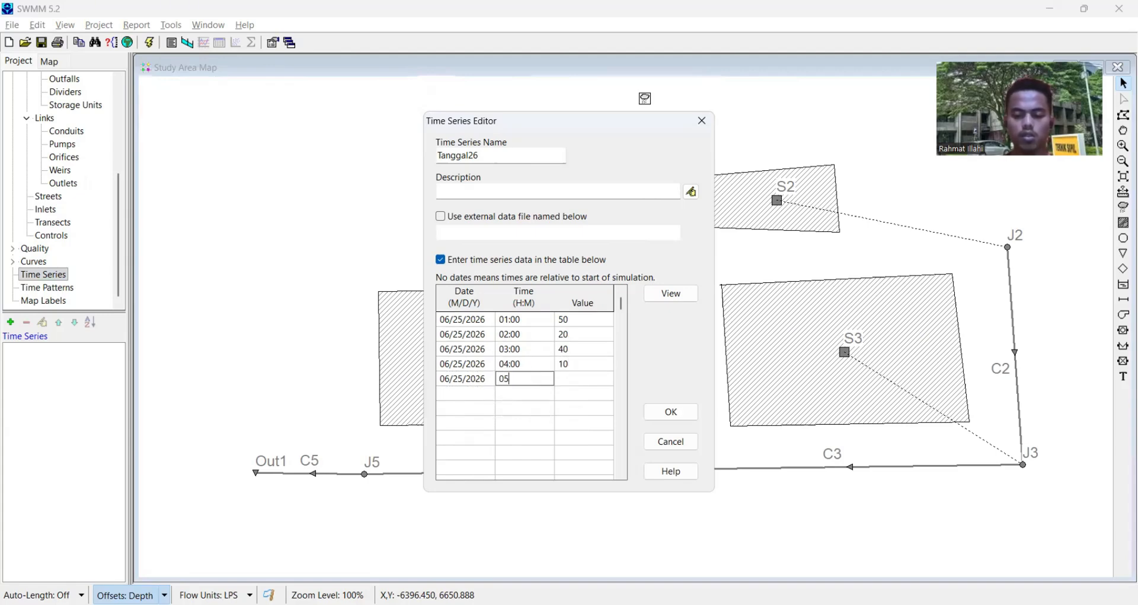
pyautogui.write(':00')
pyautogui.press('Tab')
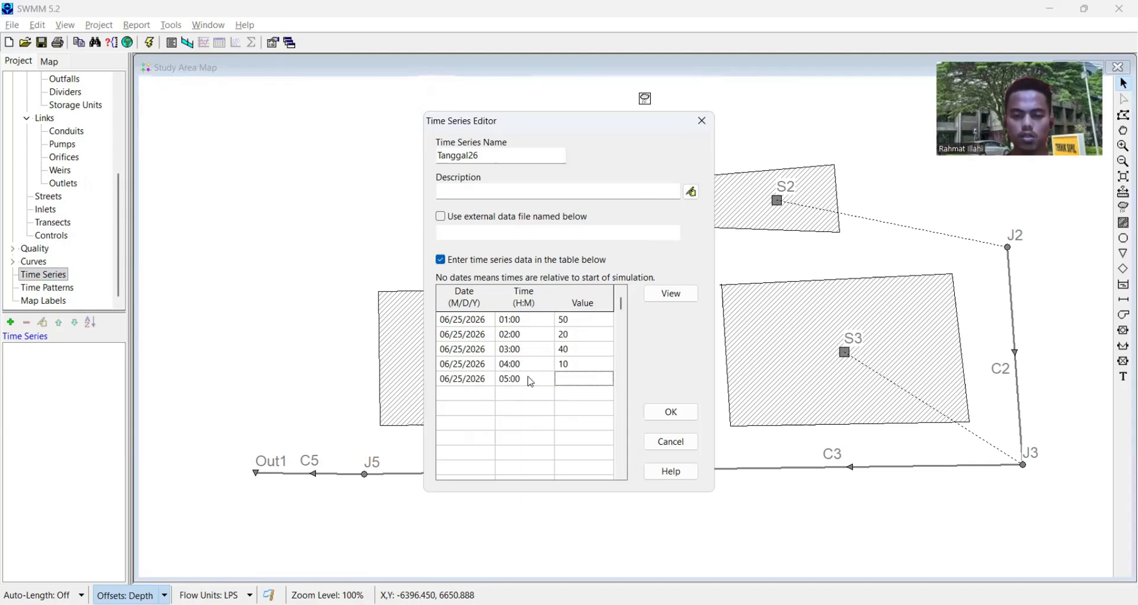
pyautogui.press('Tab')
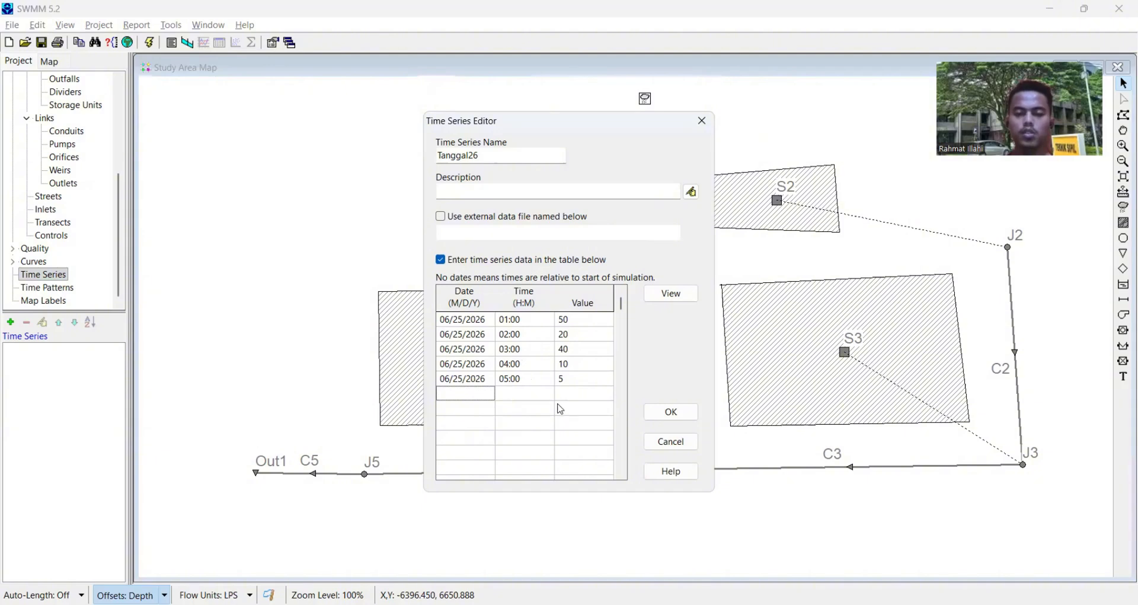
# - Preview the plot of time series Tanggal26, close the preview and accept the series
pyautogui.click(678, 294)
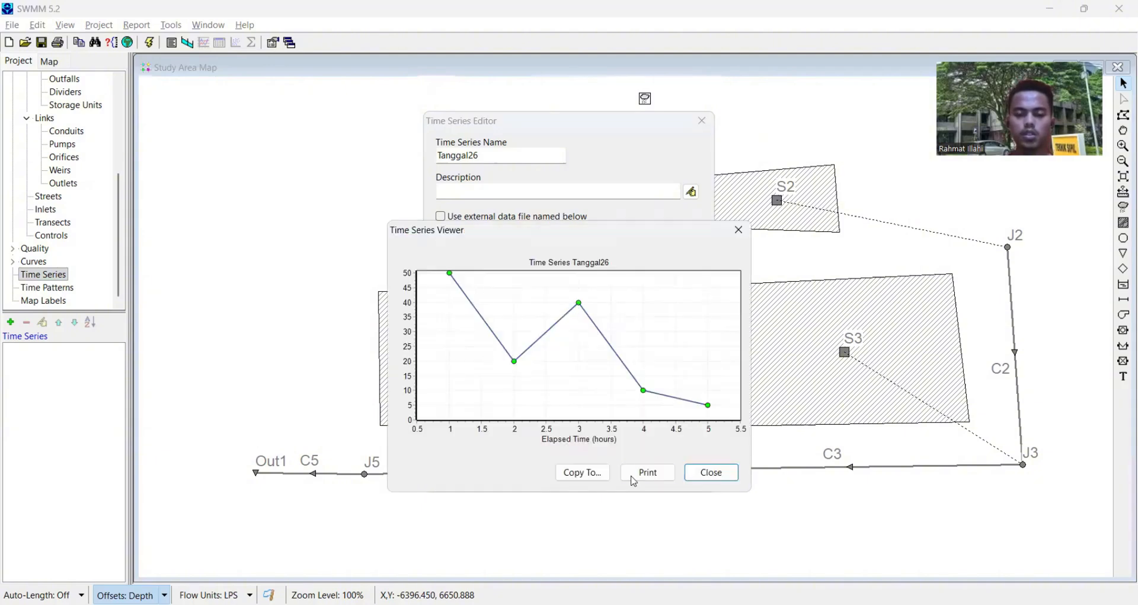
pyautogui.click(740, 231)
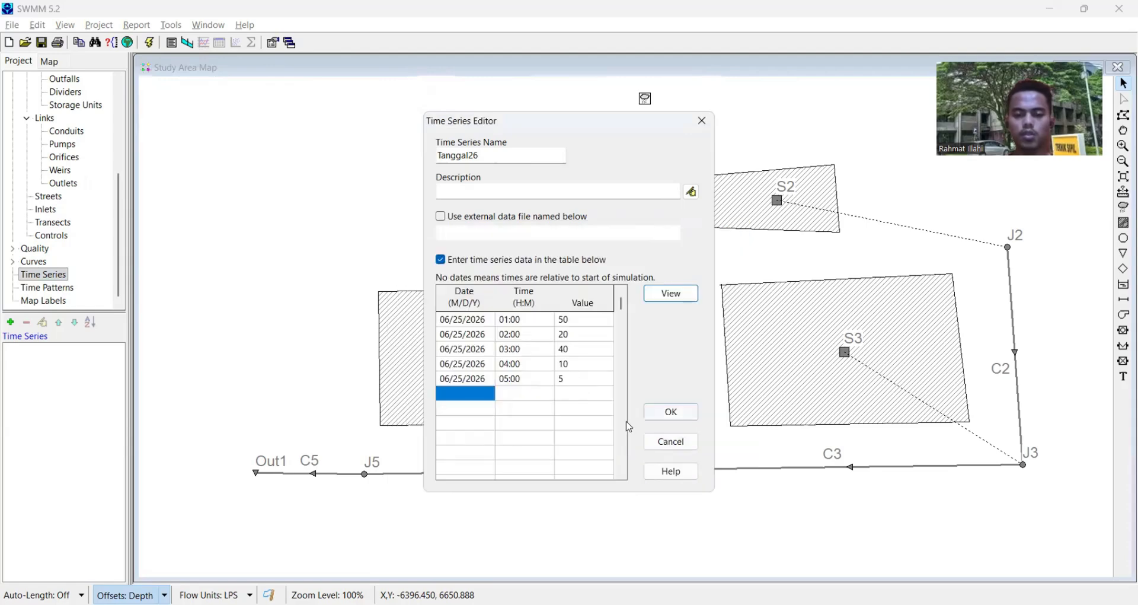
pyautogui.click(675, 415)
pyautogui.click(638, 130)
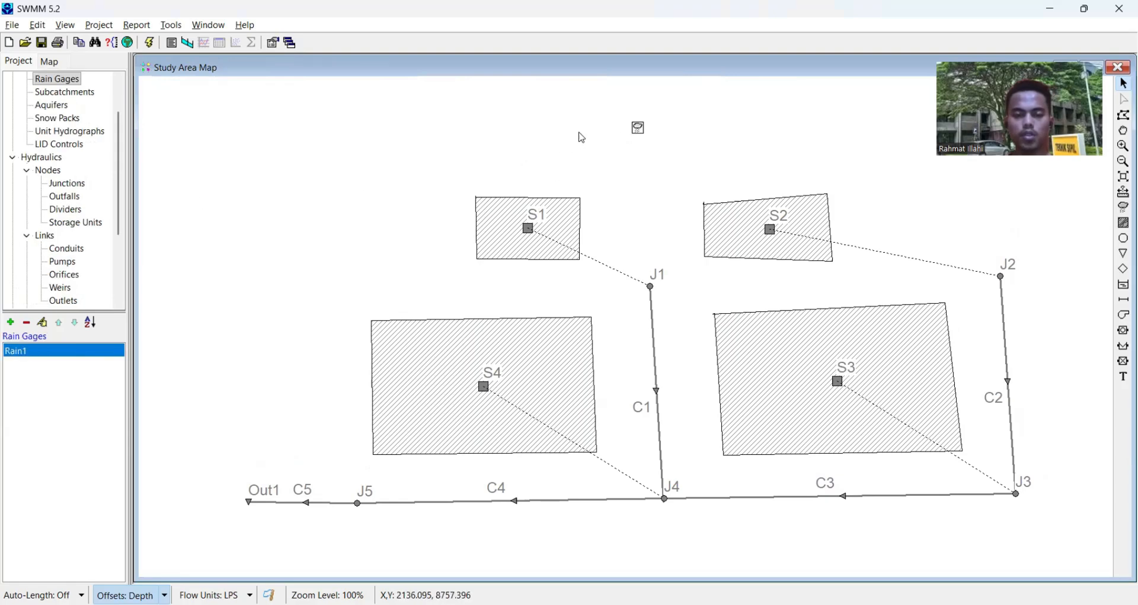
# - Open the project's general simulation options and select the Steady Flow routing model
pyautogui.scroll(2, 87, 228)
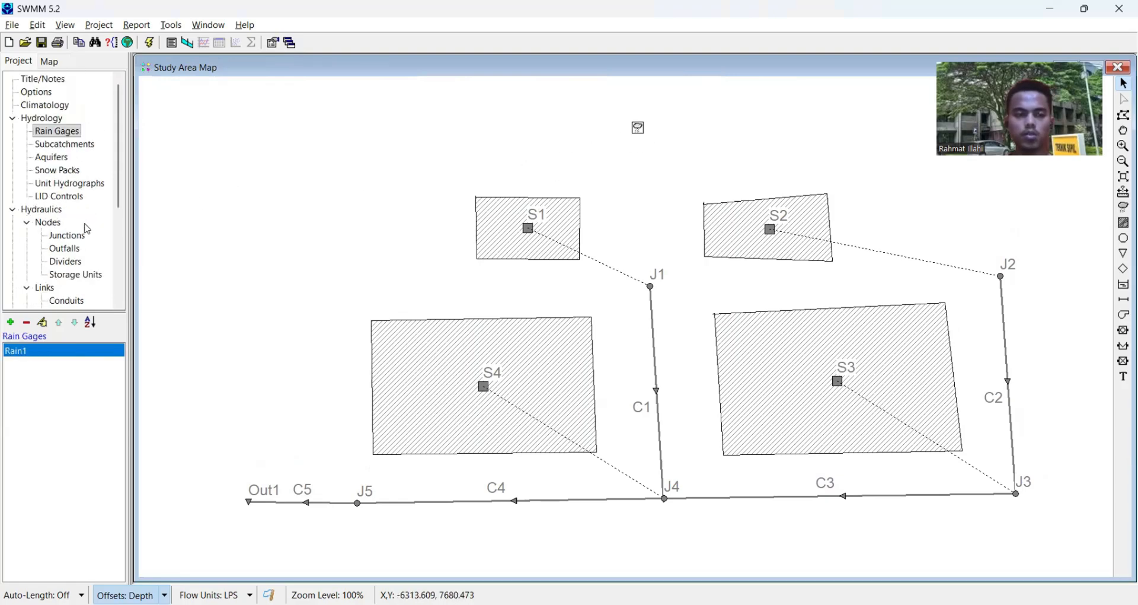
pyautogui.click(41, 95)
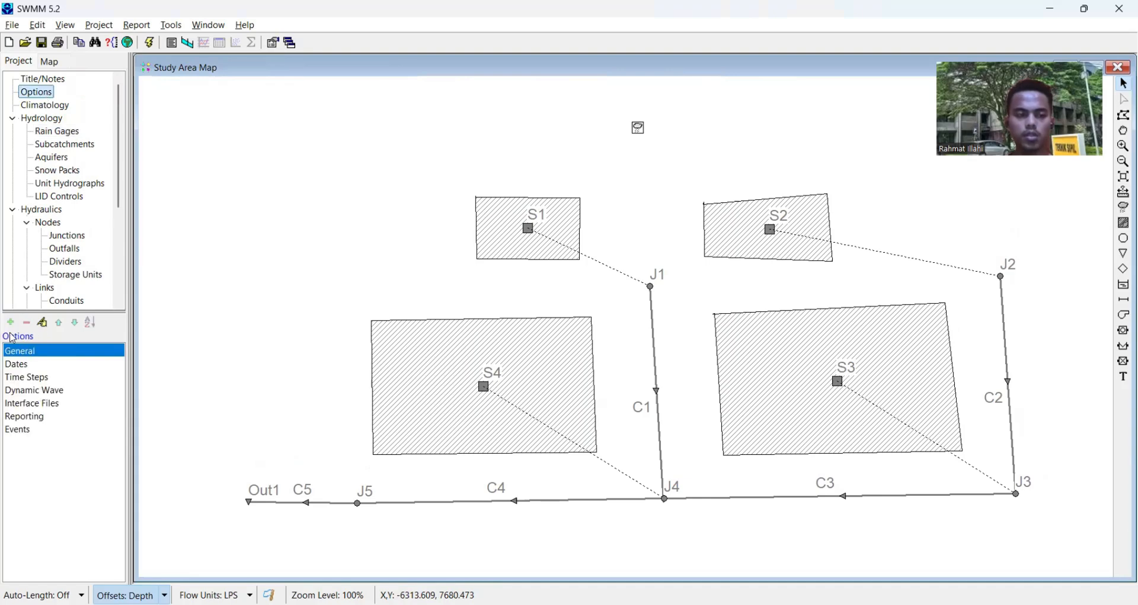
pyautogui.click(21, 356)
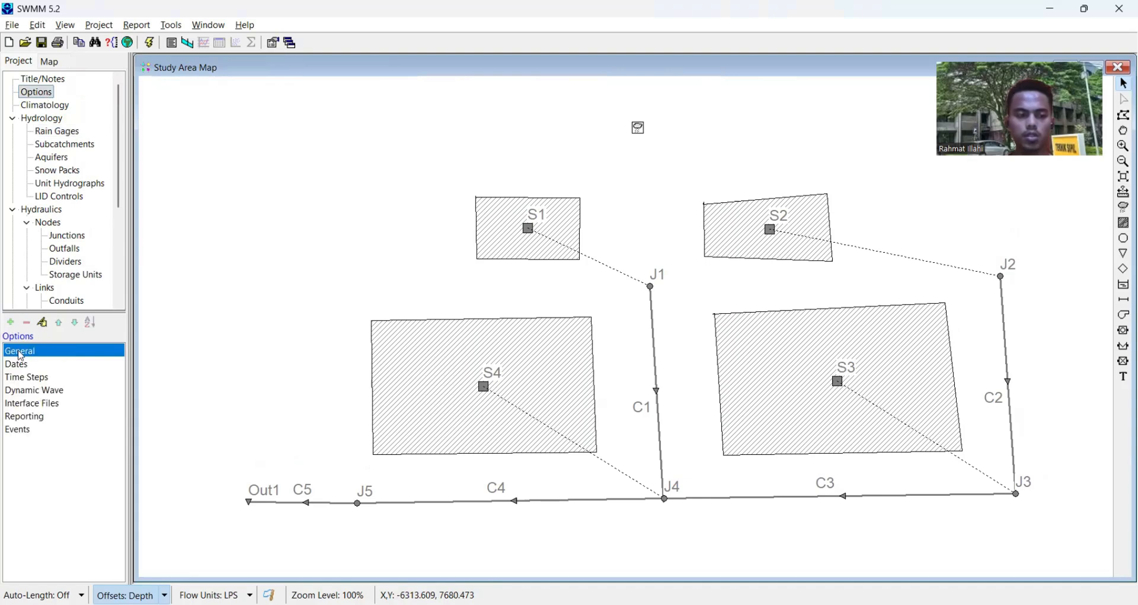
pyautogui.doubleClick(69, 353)
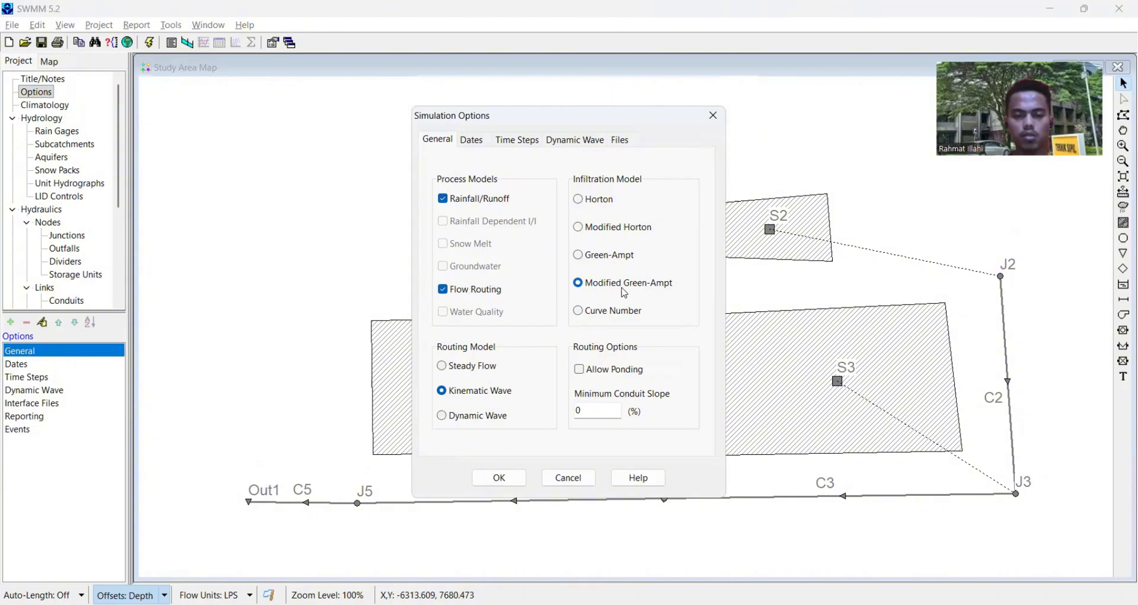
pyautogui.click(447, 372)
# - Review the dates, time steps, dynamic wave and interface file settings, and accept the simulation options
pyautogui.click(479, 147)
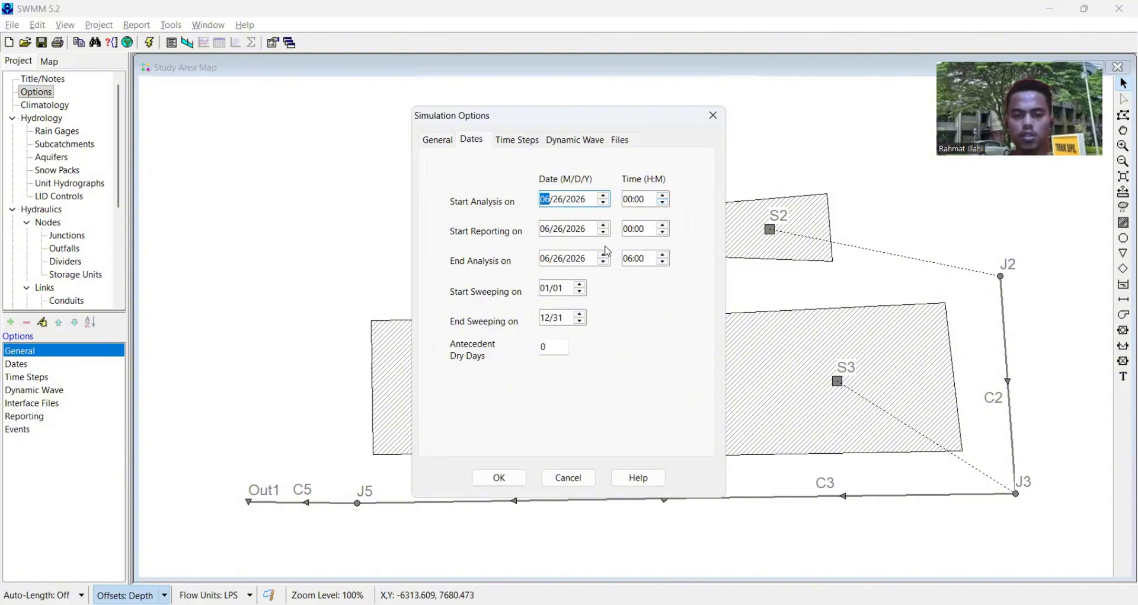
pyautogui.click(663, 225)
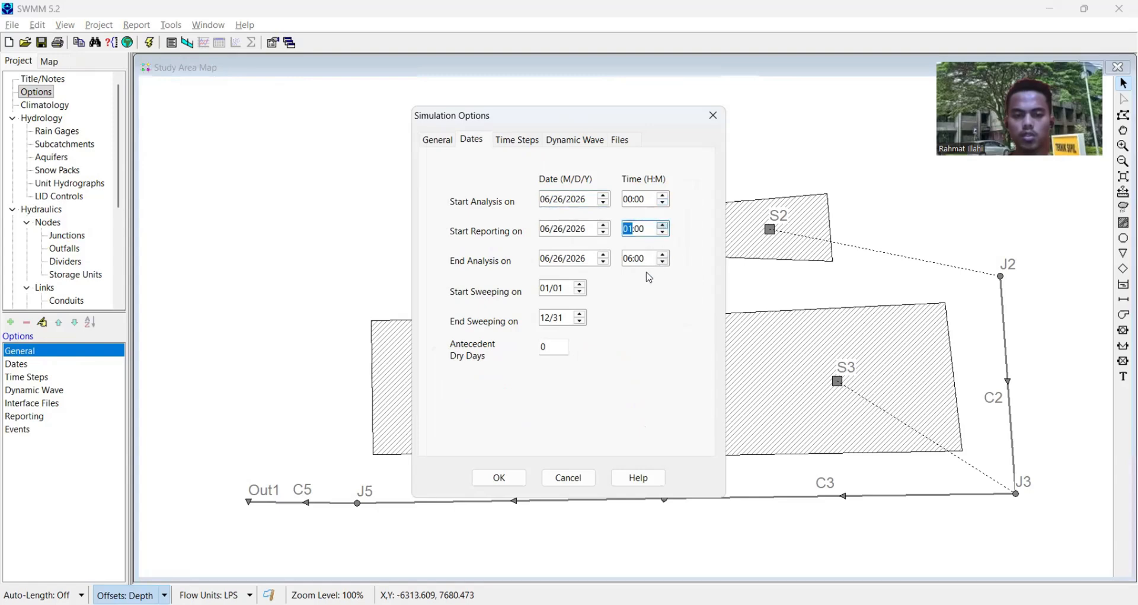
pyautogui.click(664, 232)
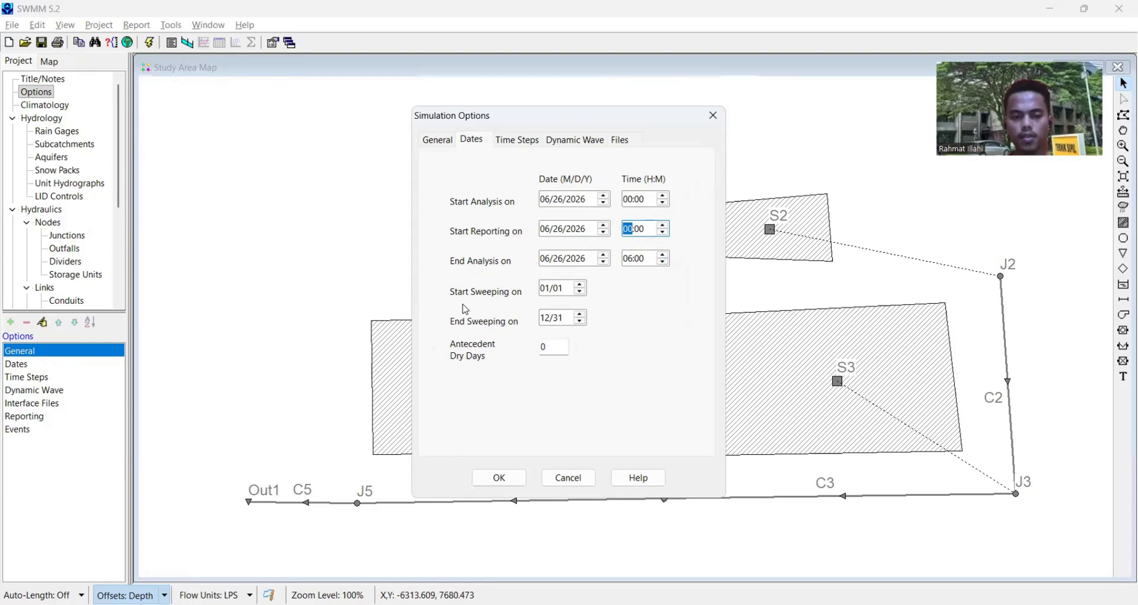
pyautogui.click(524, 142)
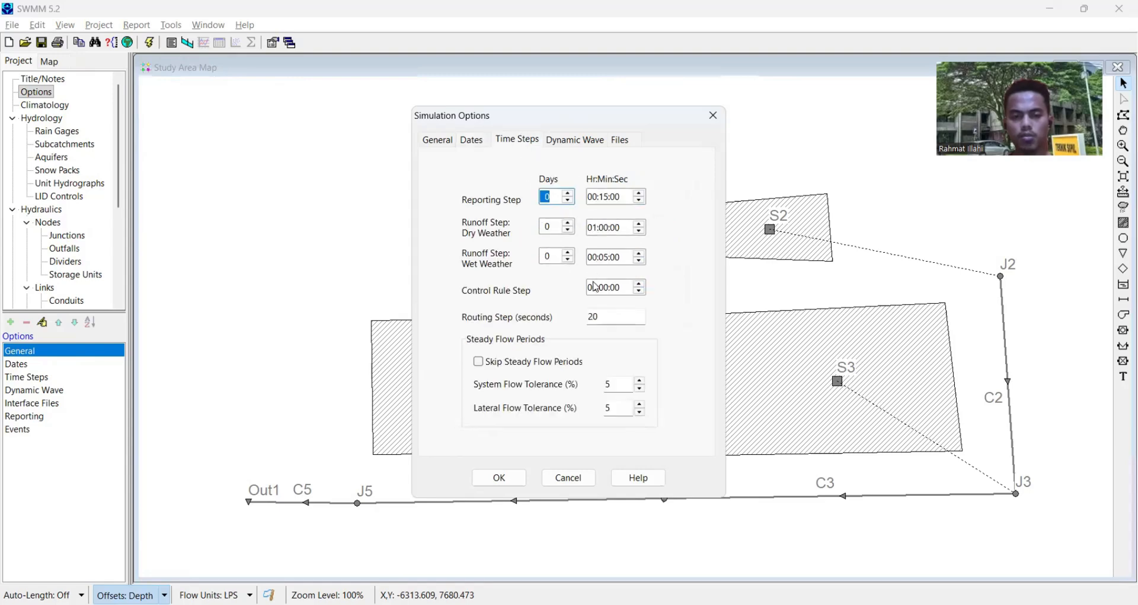
pyautogui.doubleClick(604, 315)
pyautogui.click(592, 142)
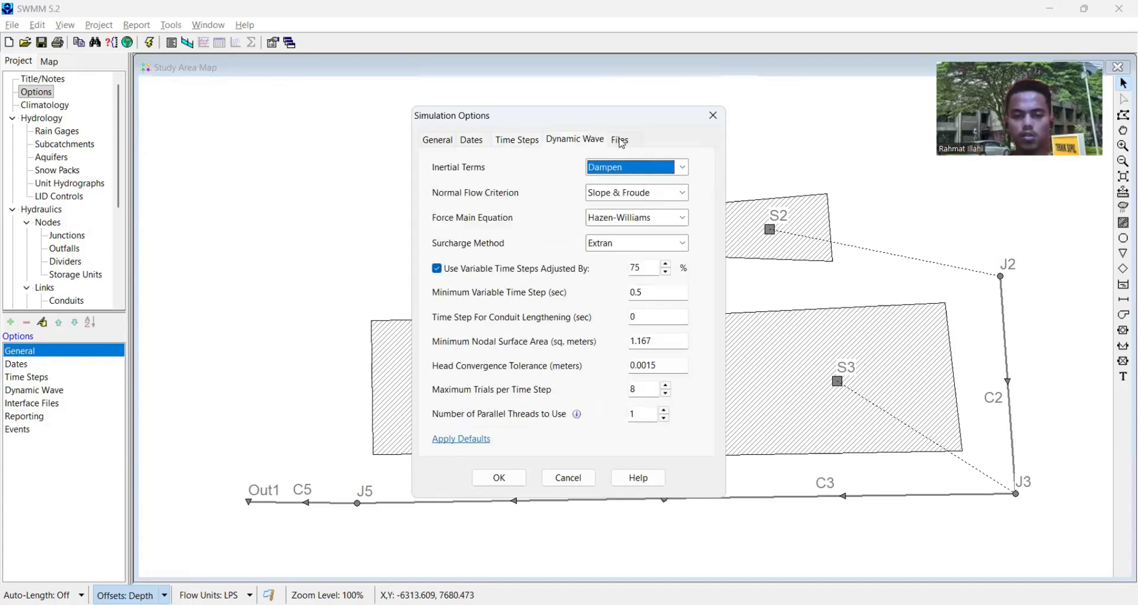
pyautogui.click(620, 141)
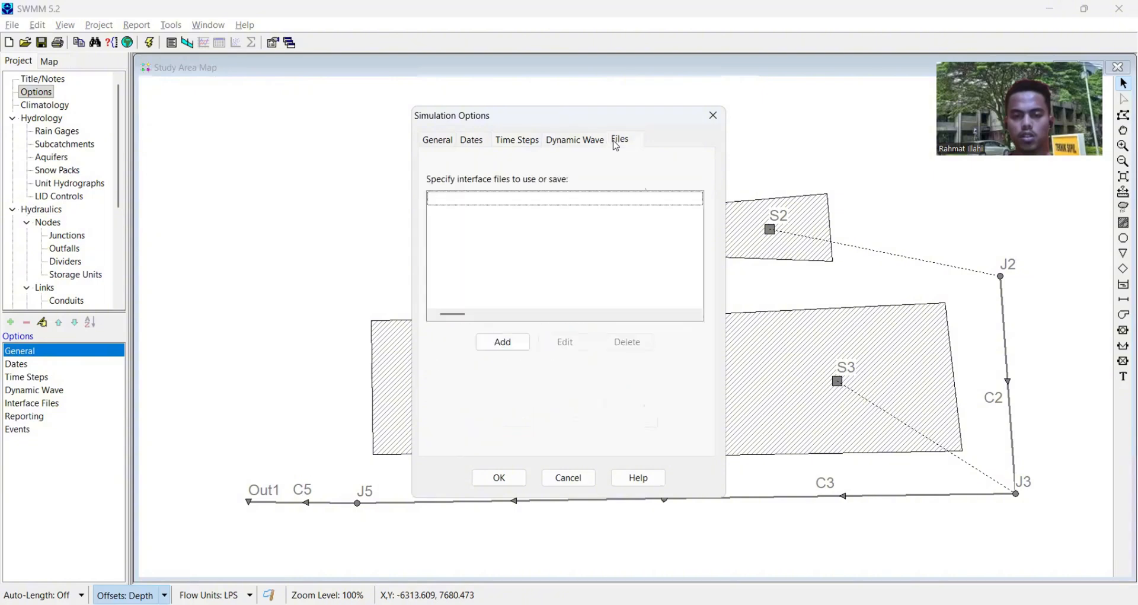
pyautogui.click(493, 483)
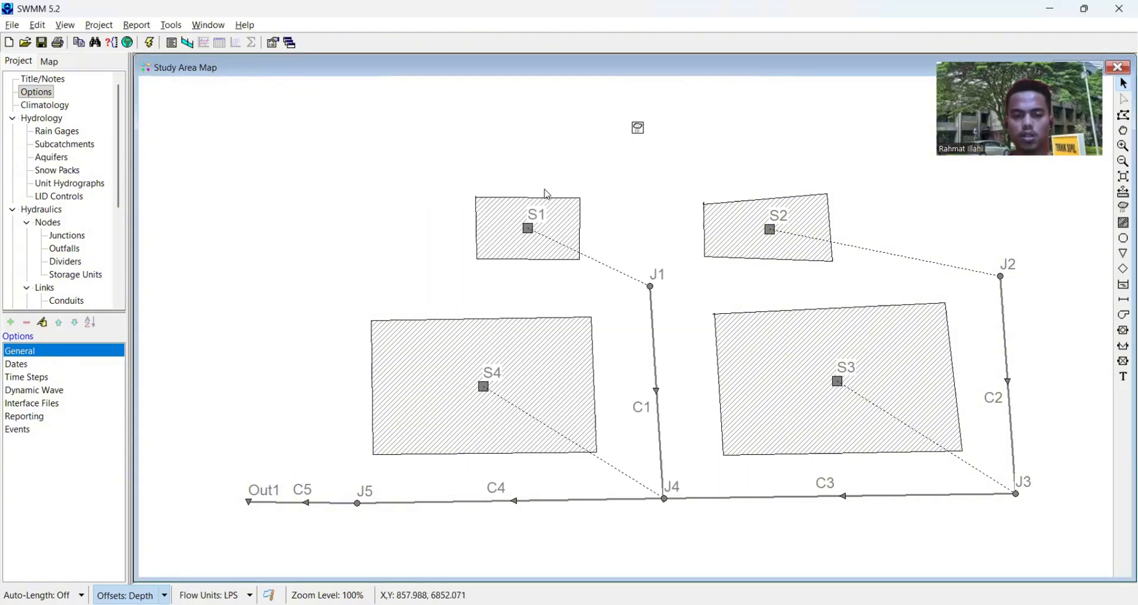
# - Open the properties of rain gage Rain1 and set its rain units to MM
pyautogui.click(639, 127)
pyautogui.rightClick(638, 126)
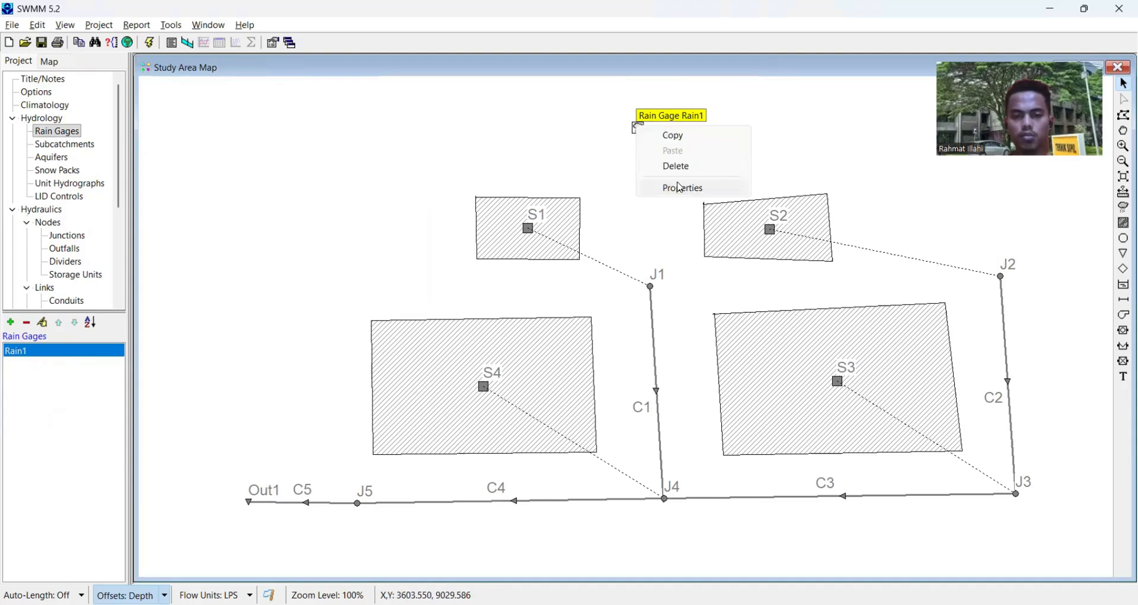
pyautogui.click(681, 188)
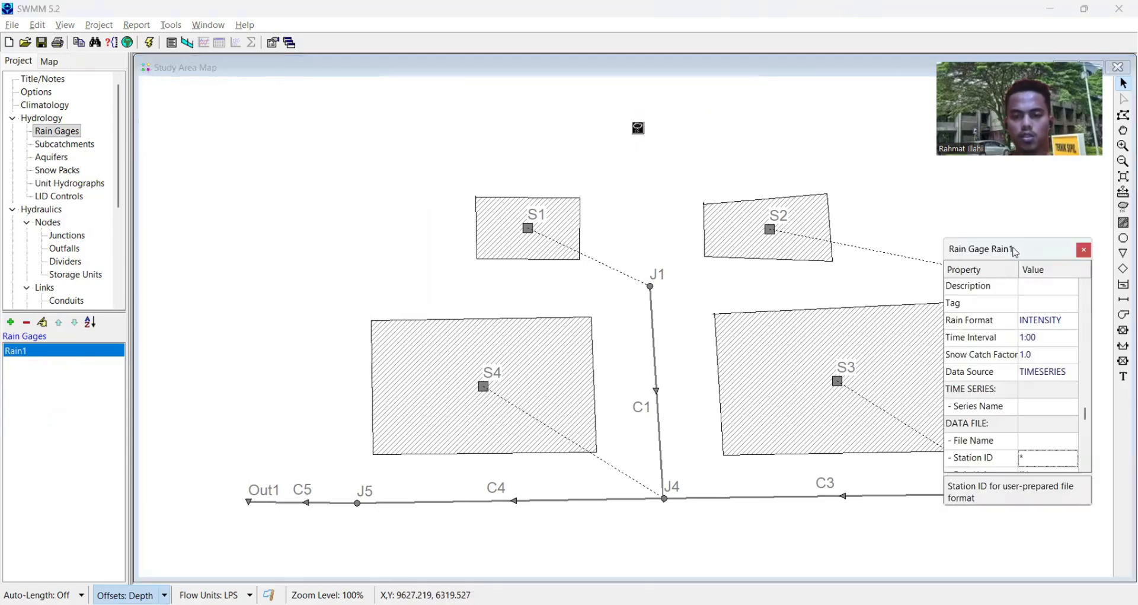
pyautogui.moveTo(1016, 253); pyautogui.dragTo(716, 182)
pyautogui.scroll(-1, 717, 347)
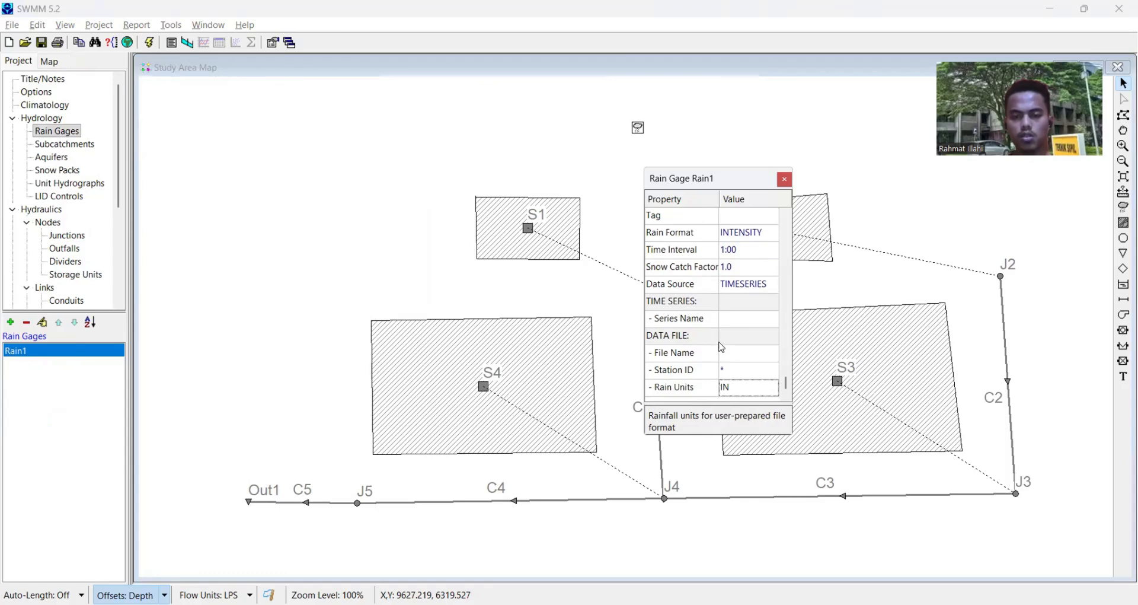
pyautogui.click(773, 388)
pyautogui.click(773, 387)
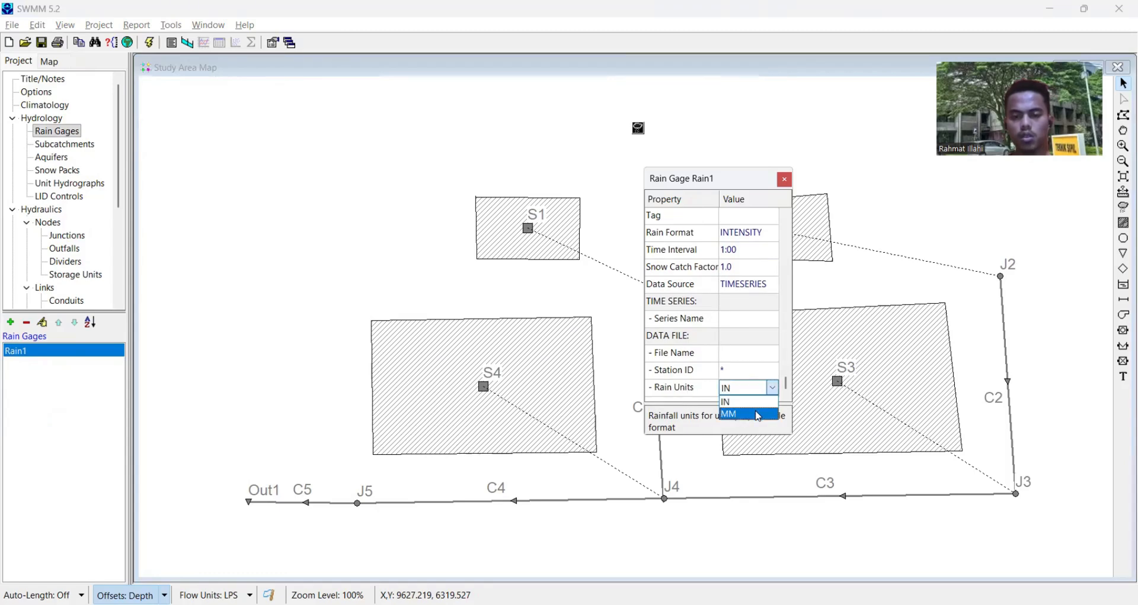
pyautogui.click(759, 414)
# - Assign time series Tanggal26 as rain gage Rain1's series name and close its properties
pyautogui.click(744, 319)
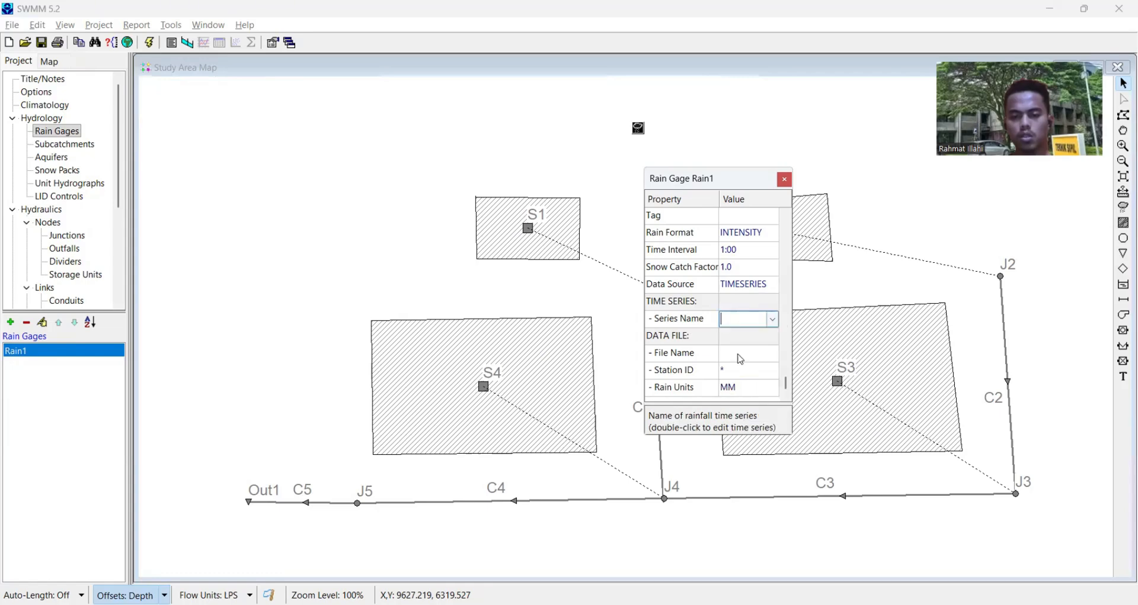
pyautogui.click(773, 319)
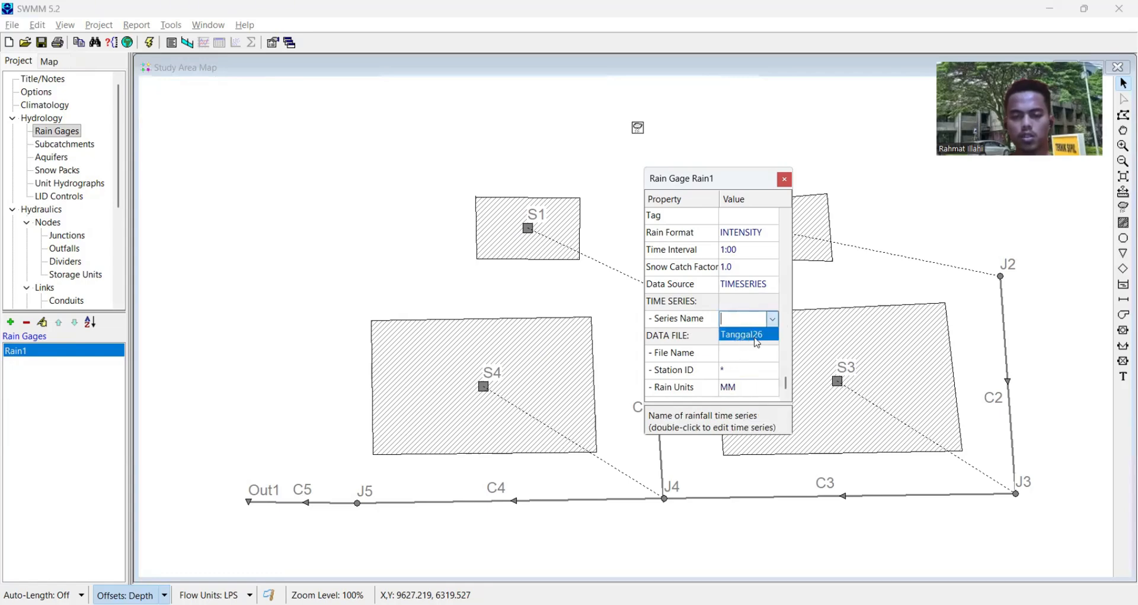
pyautogui.click(758, 336)
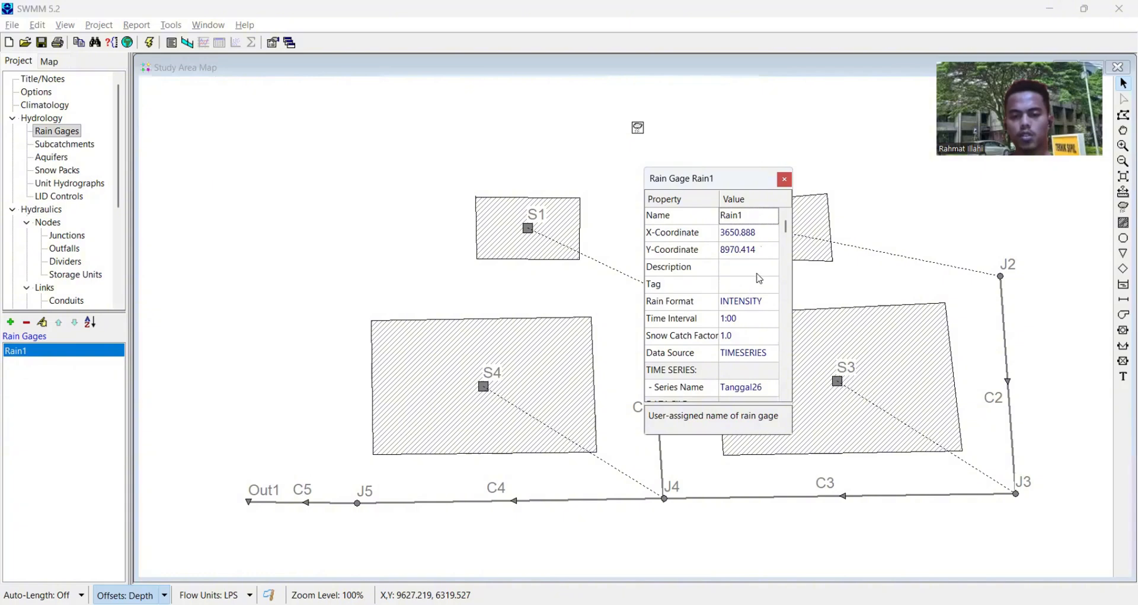
pyautogui.click(785, 179)
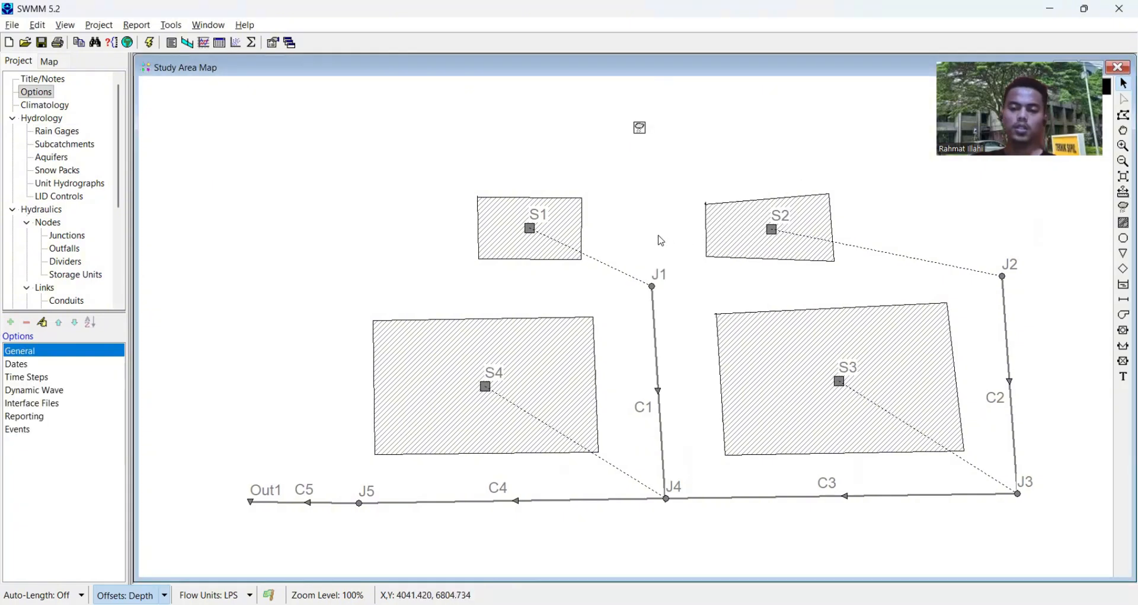
# - Run the simulation and close the run status report
pyautogui.moveTo(733, 286)
pyautogui.mouseDown()
pyautogui.moveTo(742, 259)
pyautogui.moveTo(740, 292)
pyautogui.mouseUp()
pyautogui.moveTo(697, 358); pyautogui.dragTo(730, 361)
pyautogui.scroll(1, 714, 356)
pyautogui.scroll(-1, 779, 355)
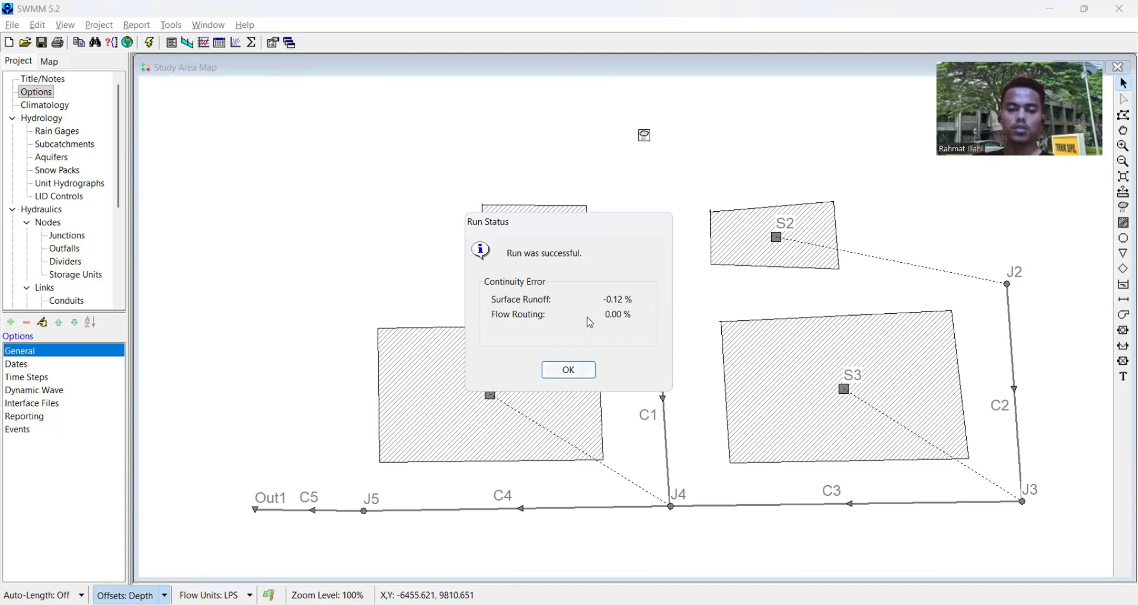
pyautogui.click(566, 372)
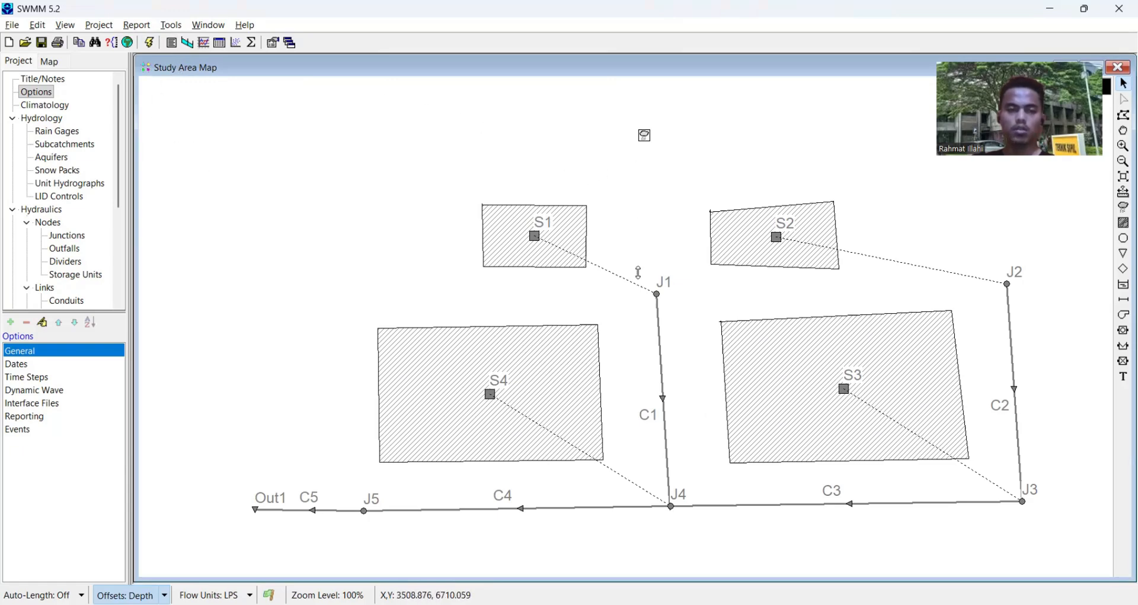
# - Open the numerical precision preferences, choose Depth as the link parameter and accept the settings
pyautogui.click(172, 25)
pyautogui.click(368, 121)
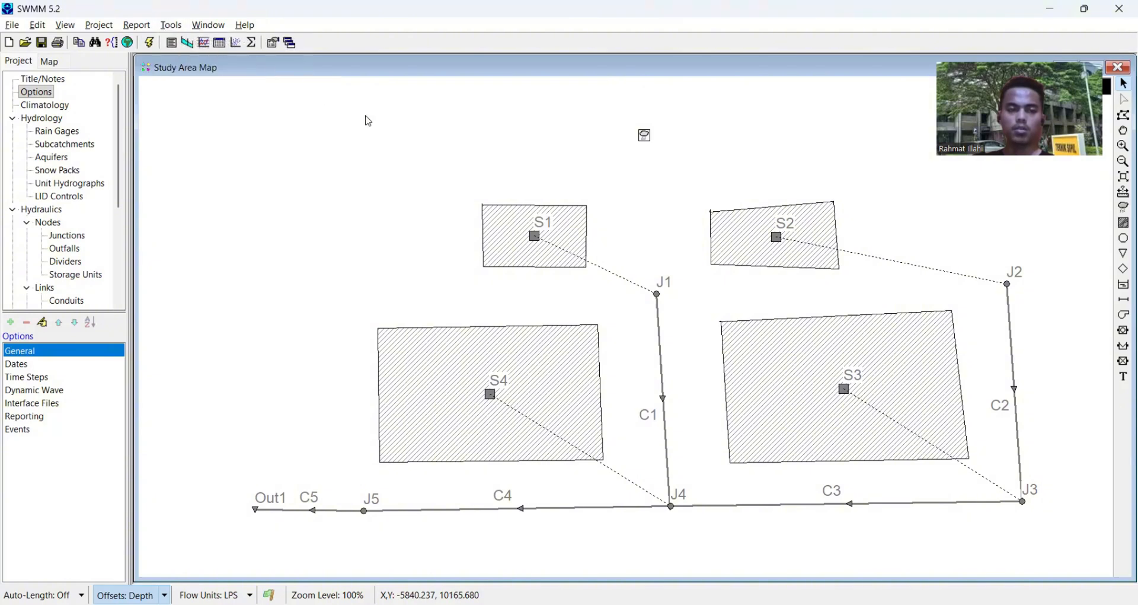
pyautogui.click(578, 177)
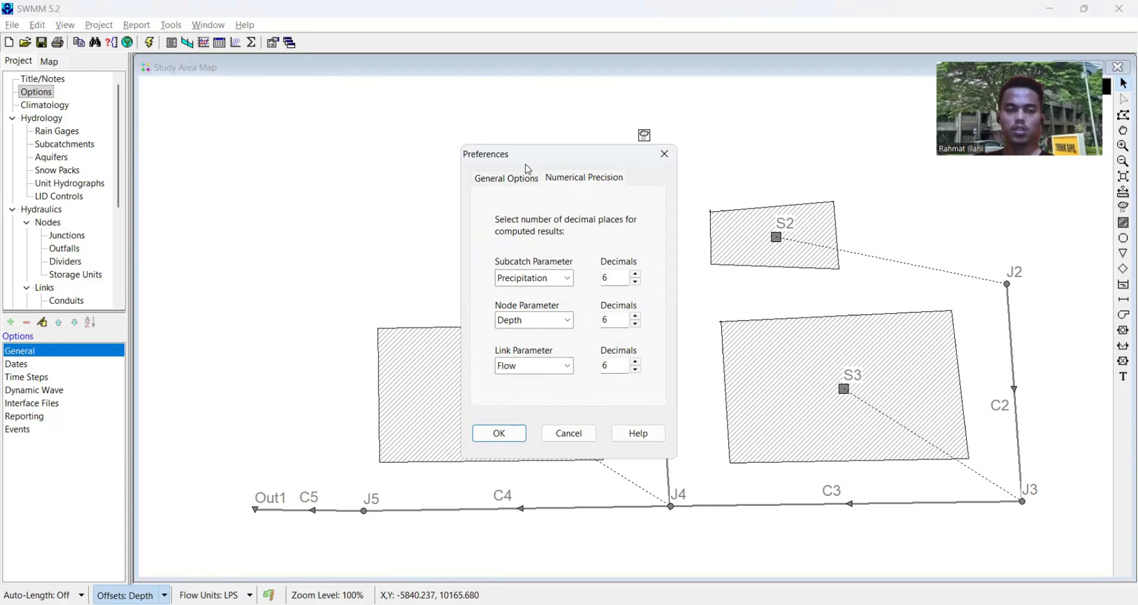
pyautogui.click(562, 366)
pyautogui.click(516, 396)
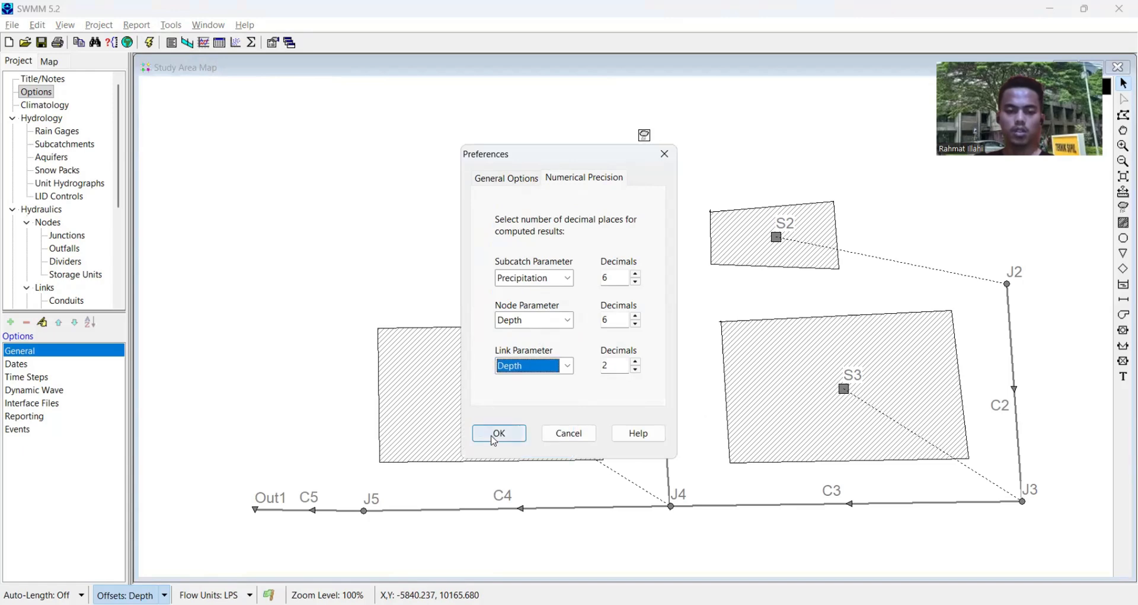
pyautogui.click(497, 433)
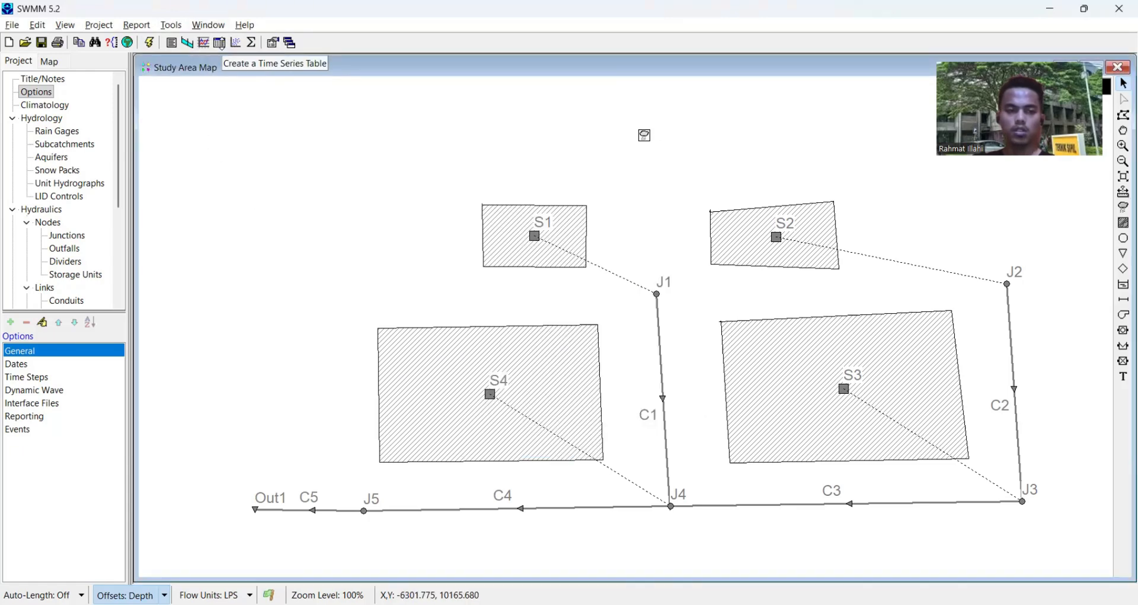
# - Start a time series table by variable, with Links as the object category and Depth as the variable
pyautogui.click(220, 43)
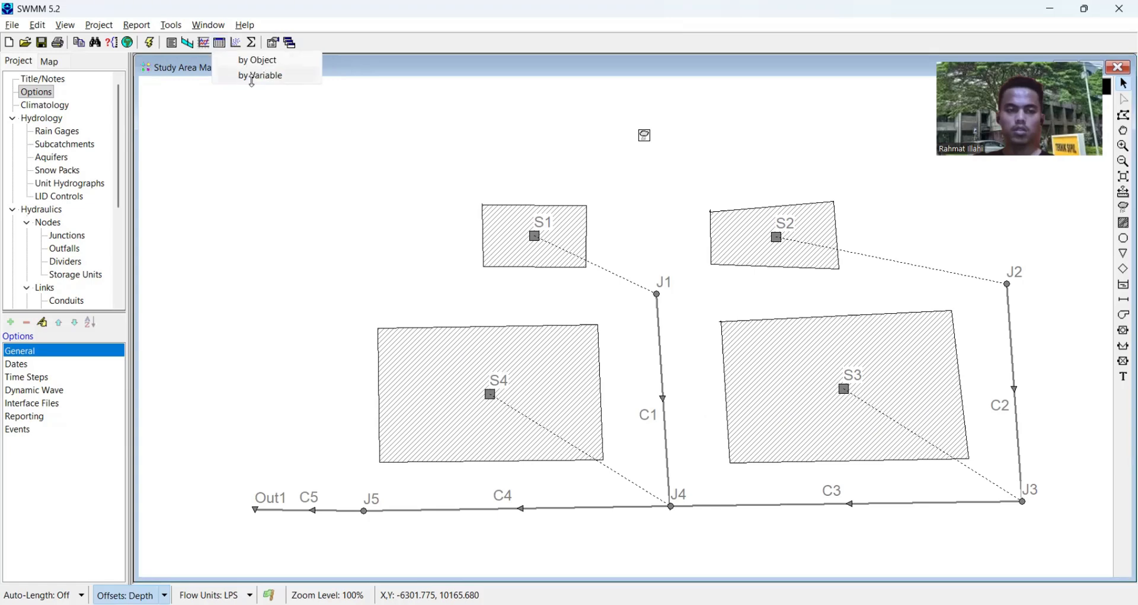
pyautogui.click(252, 77)
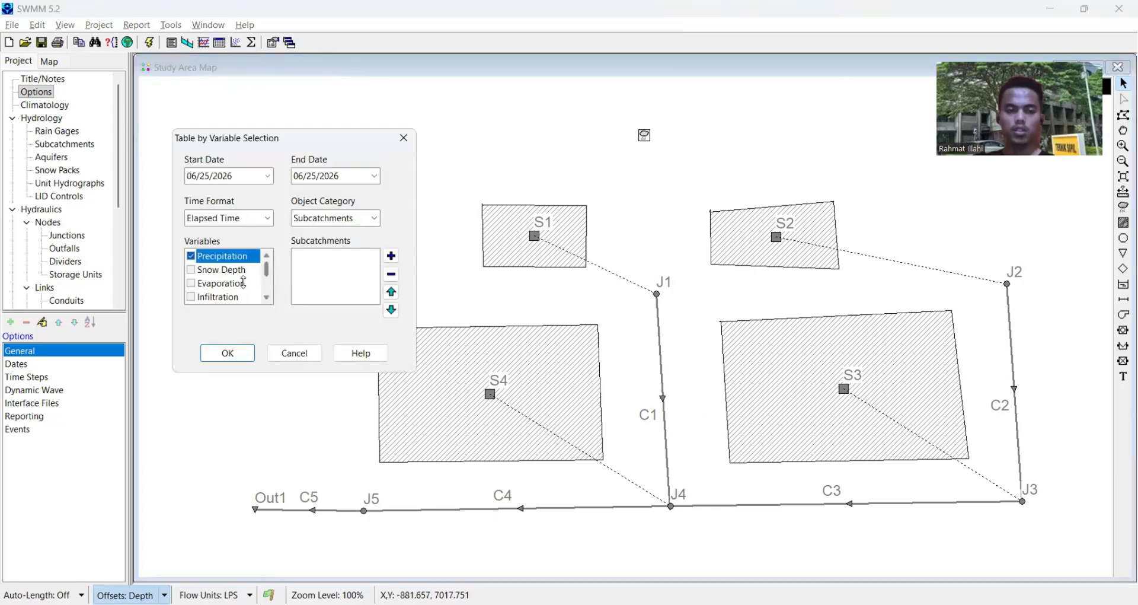
pyautogui.click(350, 215)
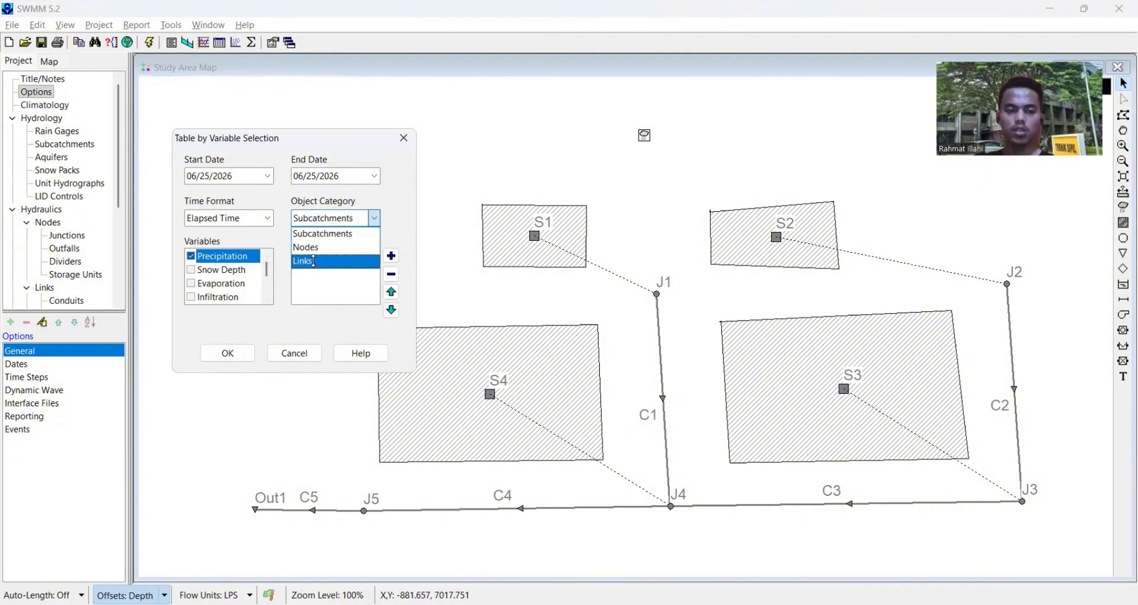
pyautogui.click(314, 260)
pyautogui.click(190, 270)
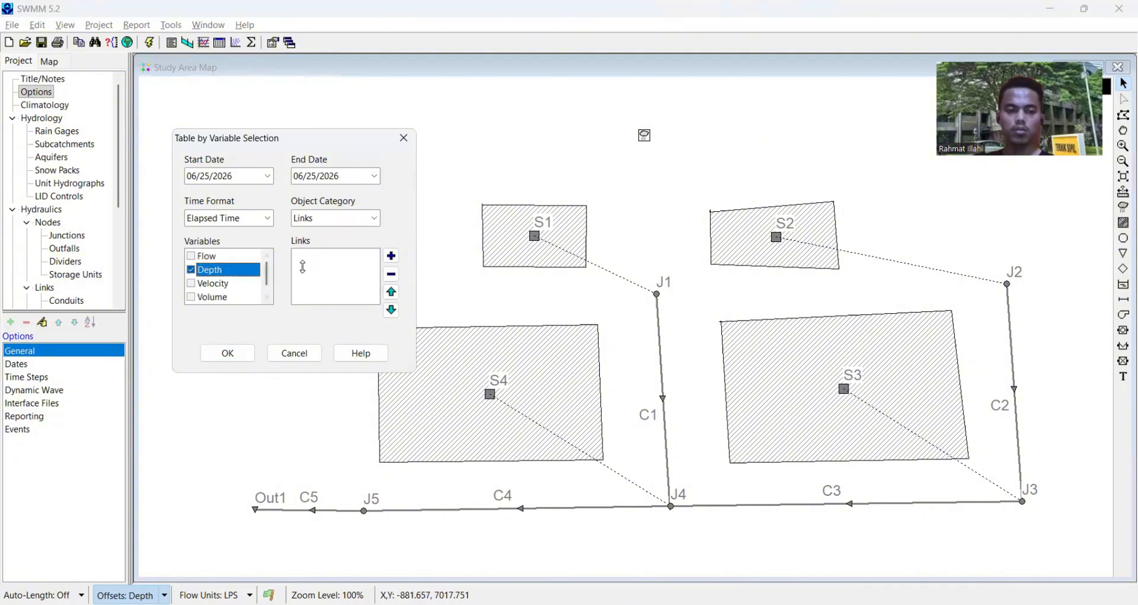
# - Add conduits C1, C2, C3, C4 and C5 to the table's links and generate the link depth table
pyautogui.click(1015, 389)
pyautogui.click(663, 402)
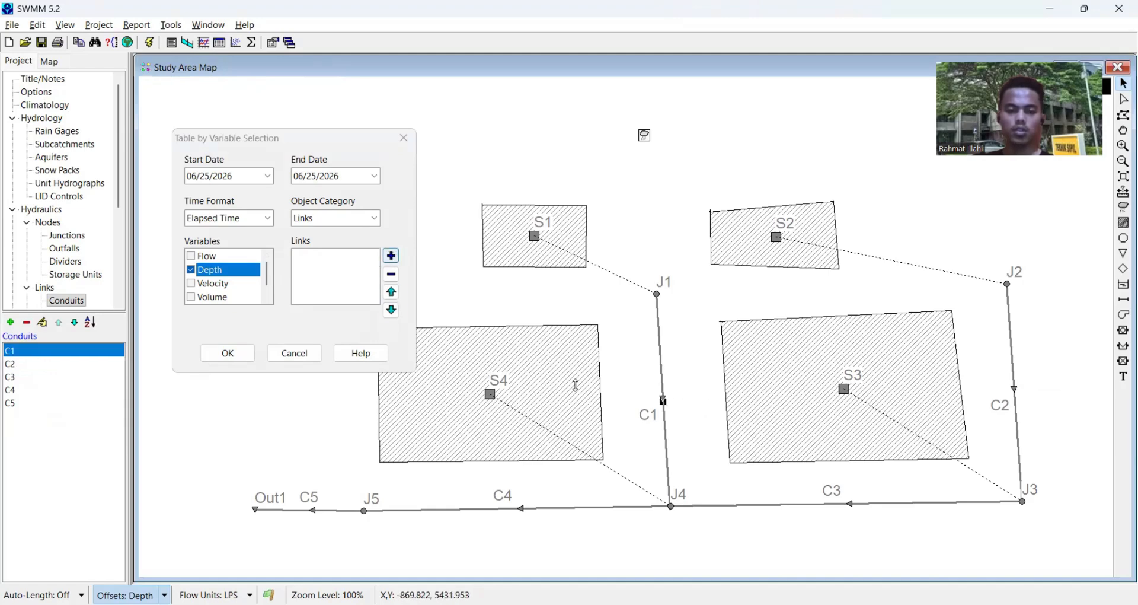
pyautogui.click(391, 256)
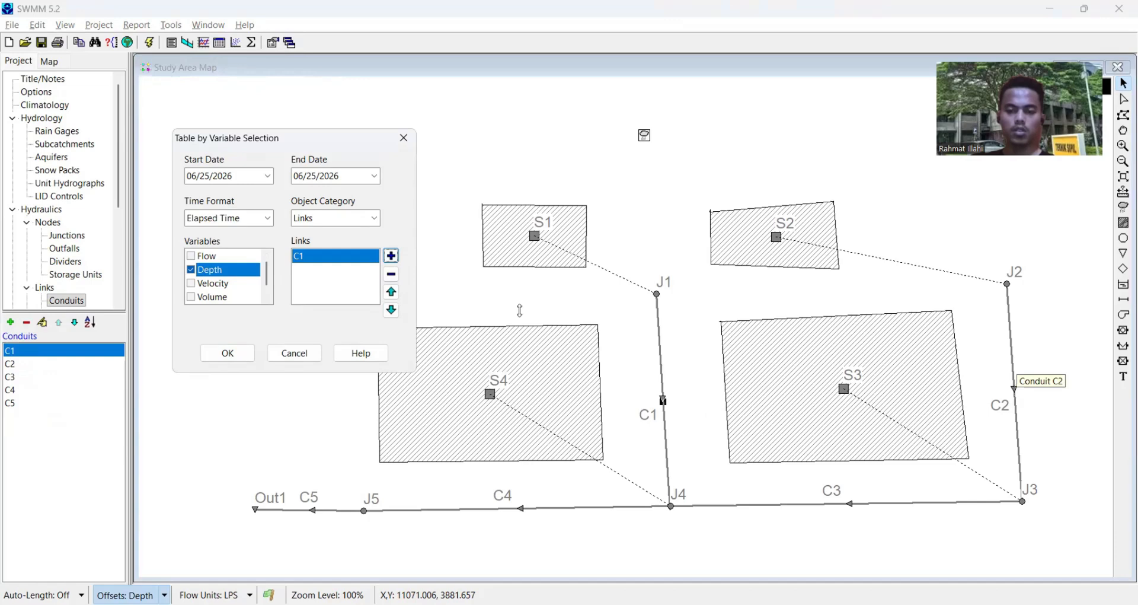
pyautogui.click(1014, 390)
pyautogui.click(392, 256)
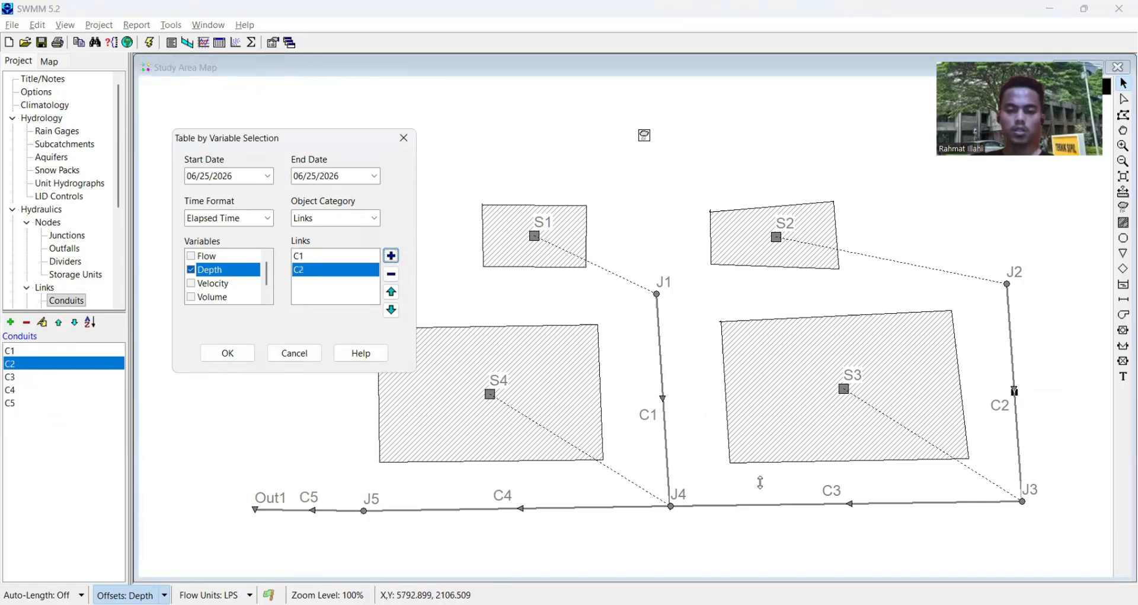
pyautogui.click(854, 502)
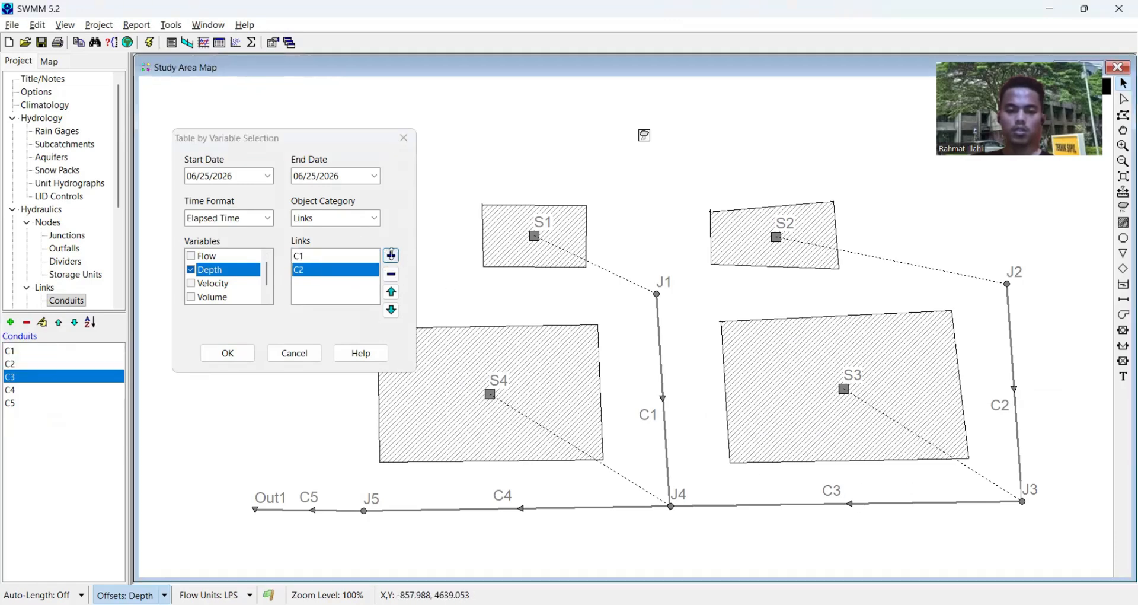
pyautogui.click(391, 256)
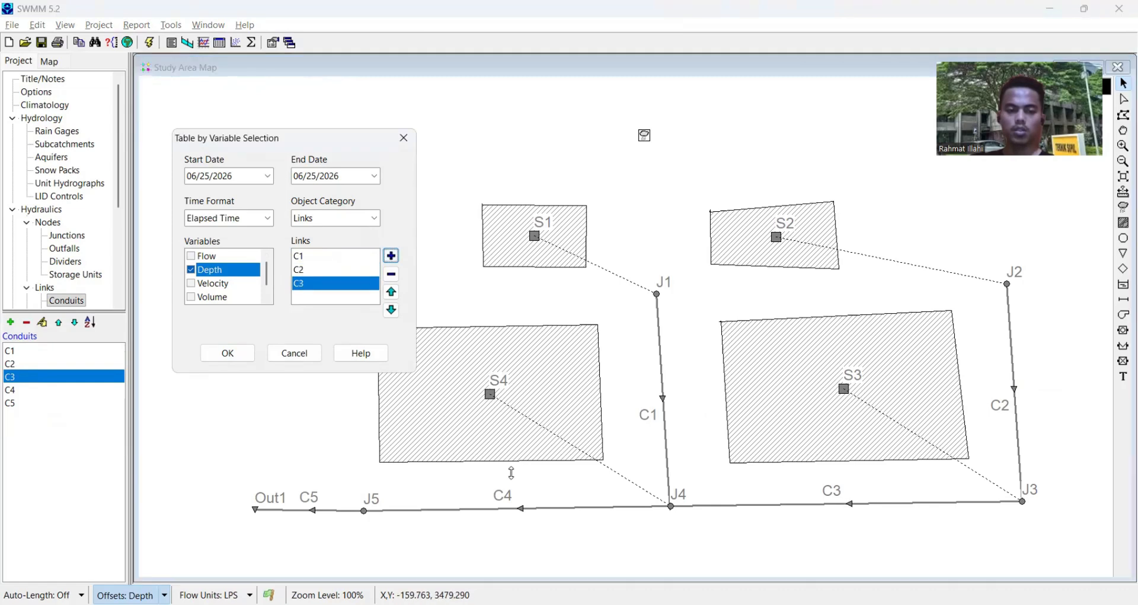
pyautogui.click(520, 508)
pyautogui.click(392, 255)
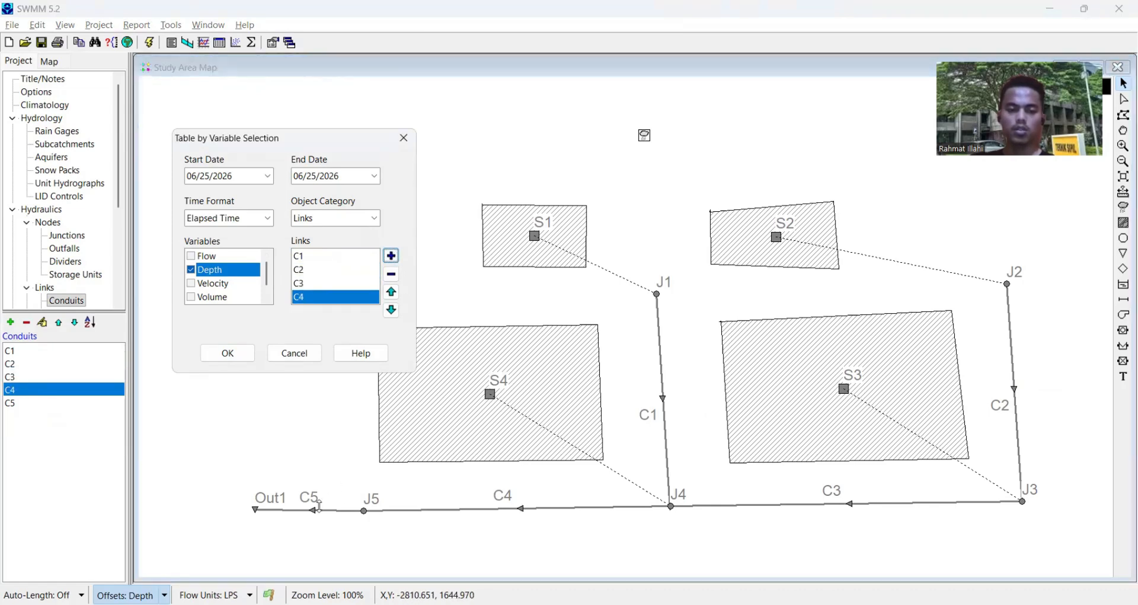
pyautogui.click(313, 510)
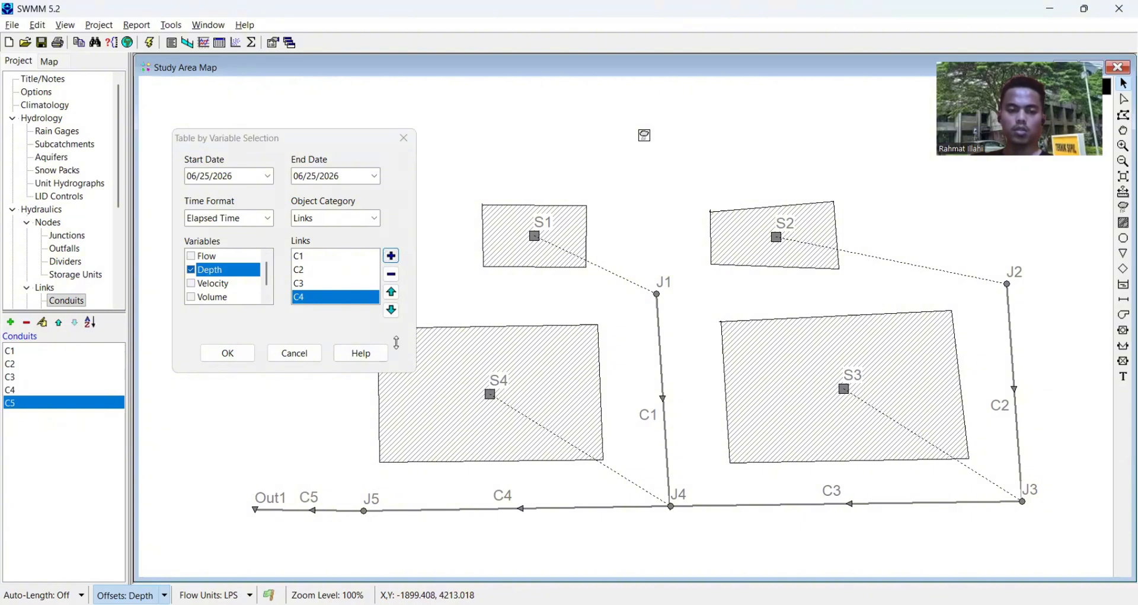
pyautogui.click(391, 256)
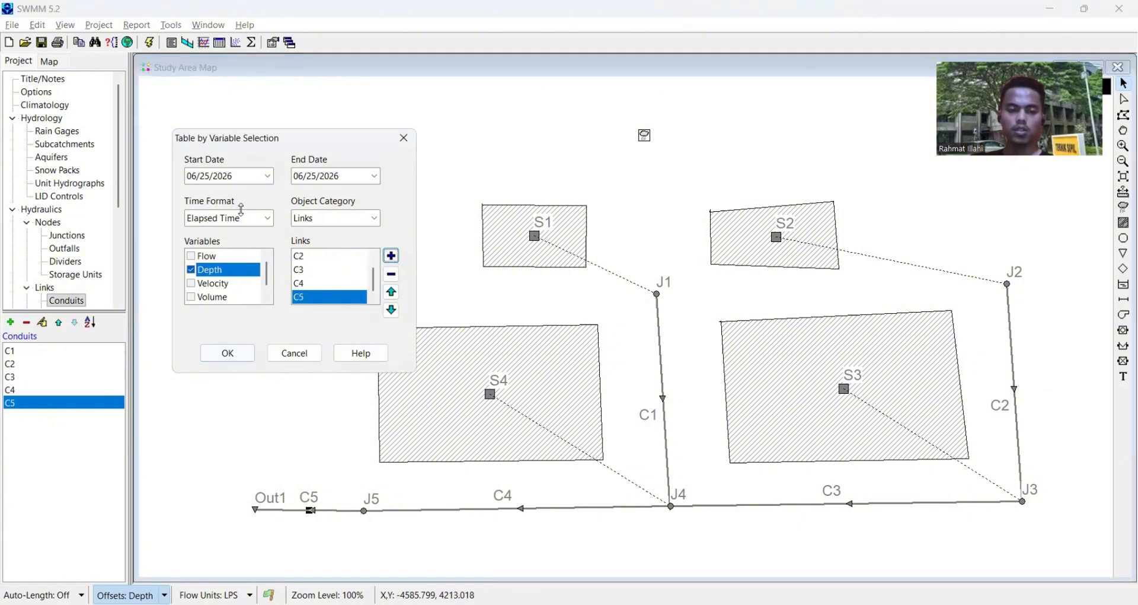
pyautogui.click(225, 352)
# - Examine the depths of links C1 to C5 over the elapsed hours in the table and close it
pyautogui.press('Down')
pyautogui.press('Down')
pyautogui.press('Down')
pyautogui.press('Down')
pyautogui.press('Down')
pyautogui.press('Down')
pyautogui.press('Down')
pyautogui.press('Down')
pyautogui.press('Down')
pyautogui.press('Down')
pyautogui.press('Down')
pyautogui.press('Down')
pyautogui.press('Down')
pyautogui.press('Down')
pyautogui.press('Down')
pyautogui.press('Down')
pyautogui.press('Down')
pyautogui.press('Down')
pyautogui.press('Down')
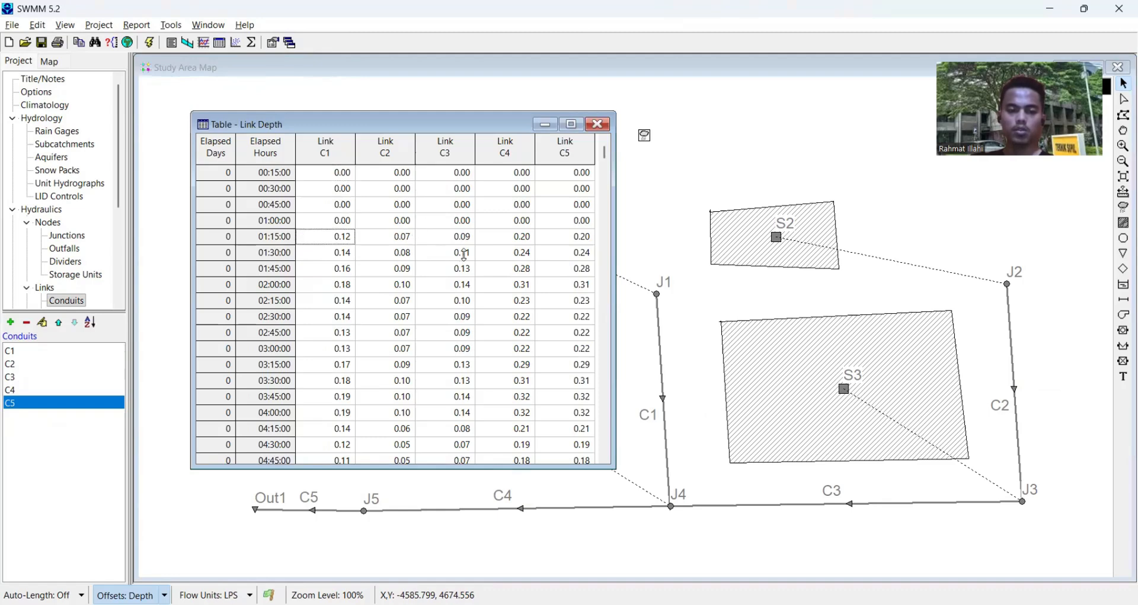
pyautogui.press('Down')
pyautogui.press('Down')
pyautogui.press('Down')
pyautogui.press('Down')
pyautogui.press('Down')
pyautogui.press('Down')
pyautogui.press('Down')
pyautogui.press('Down')
pyautogui.press('Down')
pyautogui.press('Down')
pyautogui.press('Down')
pyautogui.press('Down')
pyautogui.press('Down')
pyautogui.press('Down')
pyautogui.press('Down')
pyautogui.press('Down')
pyautogui.press('Down')
pyautogui.press('Down')
pyautogui.press('Down')
pyautogui.press('Down')
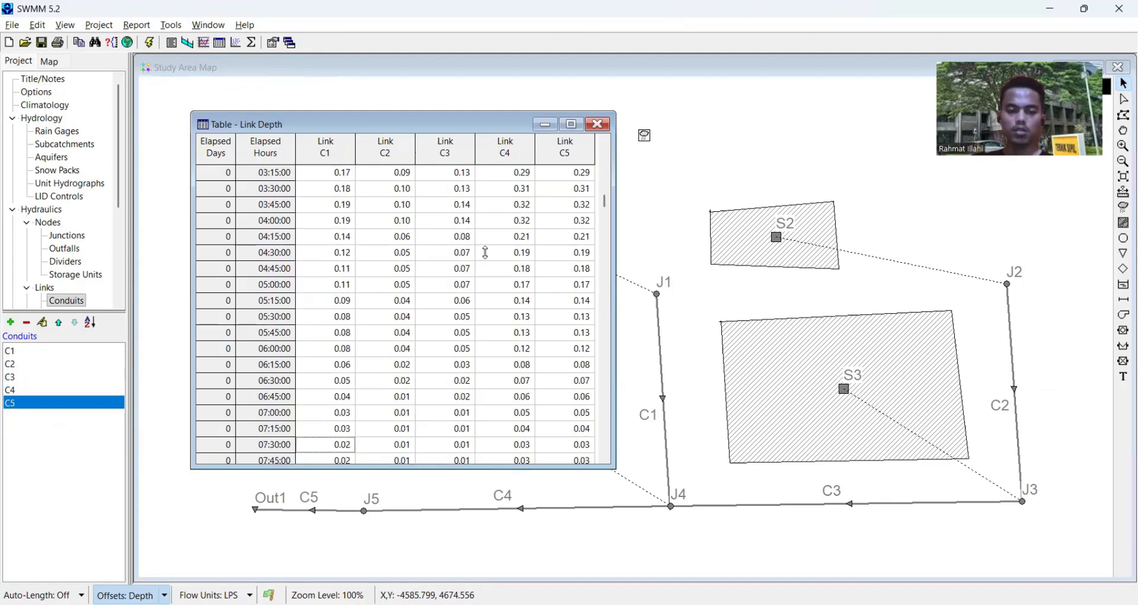
pyautogui.press('Down')
pyautogui.press('Down')
pyautogui.press('Down')
pyautogui.press('Down')
pyautogui.press('Down')
pyautogui.press('Down')
pyautogui.press('Down')
pyautogui.press('Down')
pyautogui.press('Down')
pyautogui.press('Down')
pyautogui.press('Down')
pyautogui.press('Down')
pyautogui.press('Down')
pyautogui.press('Down')
pyautogui.press('Down')
pyautogui.press('Down')
pyautogui.press('Down')
pyautogui.press('Down')
pyautogui.press('Down')
pyautogui.press('Down')
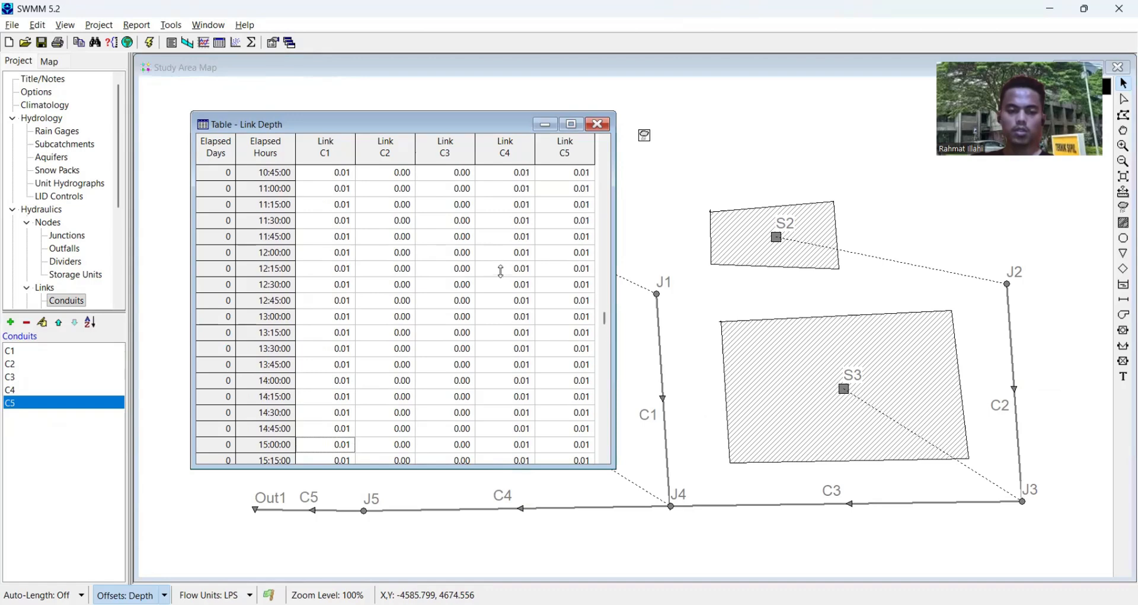
pyautogui.press('Up')
pyautogui.press('Up')
pyautogui.press('Up')
pyautogui.press('Up')
pyautogui.press('Up')
pyautogui.press('Up')
pyautogui.press('Up')
pyautogui.press('Up')
pyautogui.press('Up')
pyautogui.press('Up')
pyautogui.press('Up')
pyautogui.press('Up')
pyautogui.press('Up')
pyautogui.press('Up')
pyautogui.press('Up')
pyautogui.press('Up')
pyautogui.press('Up')
pyautogui.press('Up')
pyautogui.press('Up')
pyautogui.press('Up')
pyautogui.press('Up')
pyautogui.press('Up')
pyautogui.press('Up')
pyautogui.press('Up')
pyautogui.press('Up')
pyautogui.press('Up')
pyautogui.press('Up')
pyautogui.press('Up')
pyautogui.press('Up')
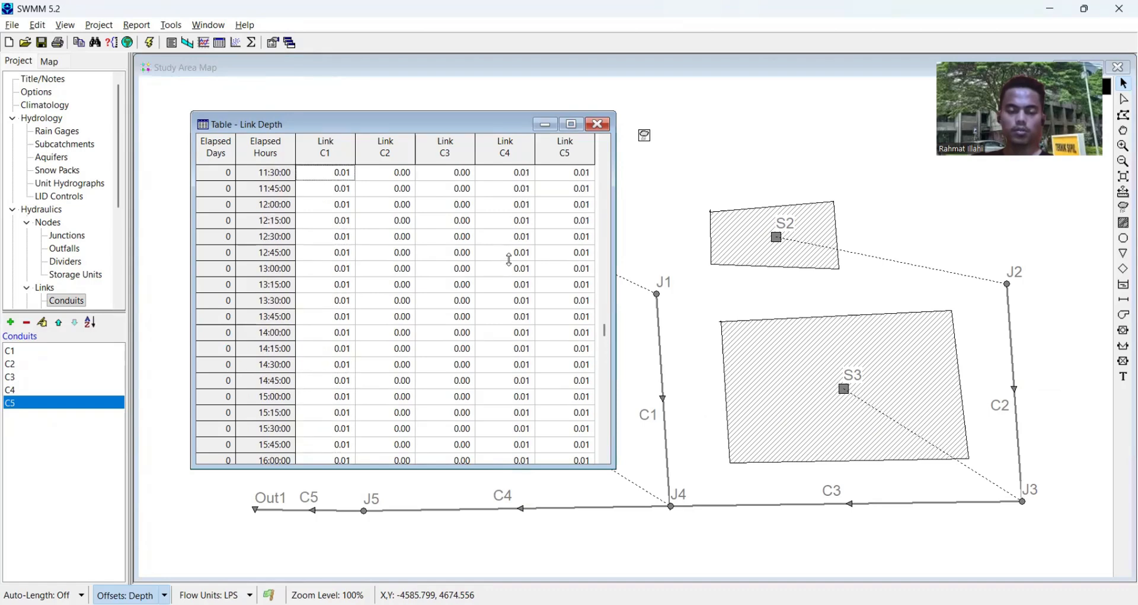
pyautogui.press('Up')
pyautogui.press('Up')
pyautogui.press('Up')
pyautogui.press('Up')
pyautogui.press('Up')
pyautogui.press('Up')
pyautogui.press('Up')
pyautogui.press('Up')
pyautogui.press('Up')
pyautogui.press('Up')
pyautogui.press('Up')
pyautogui.press('Up')
pyautogui.press('Up')
pyautogui.press('Up')
pyautogui.press('Up')
pyautogui.press('Up')
pyautogui.press('Up')
pyautogui.press('Up')
pyautogui.press('Up')
pyautogui.press('Up')
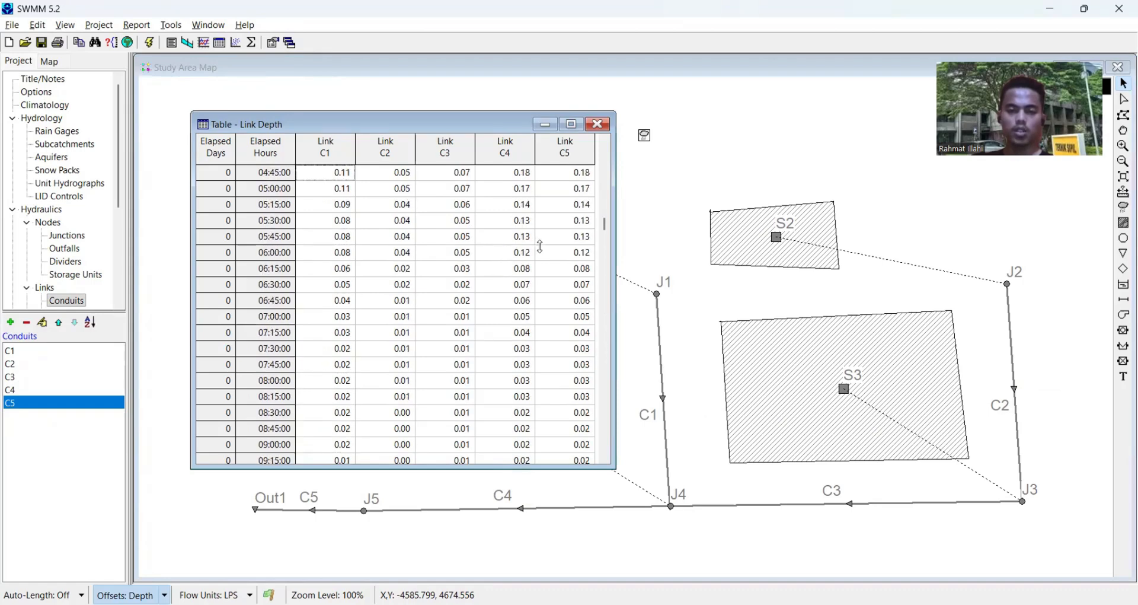
pyautogui.press('Down')
pyautogui.press('Down')
pyautogui.press('Down')
pyautogui.press('Down')
pyautogui.press('Down')
pyautogui.press('Down')
pyautogui.press('Down')
pyautogui.press('Down')
pyautogui.press('Down')
pyautogui.press('Down')
pyautogui.press('Down')
pyautogui.press('Down')
pyautogui.press('Down')
pyautogui.press('Down')
pyautogui.press('Down')
pyautogui.press('Down')
pyautogui.press('Down')
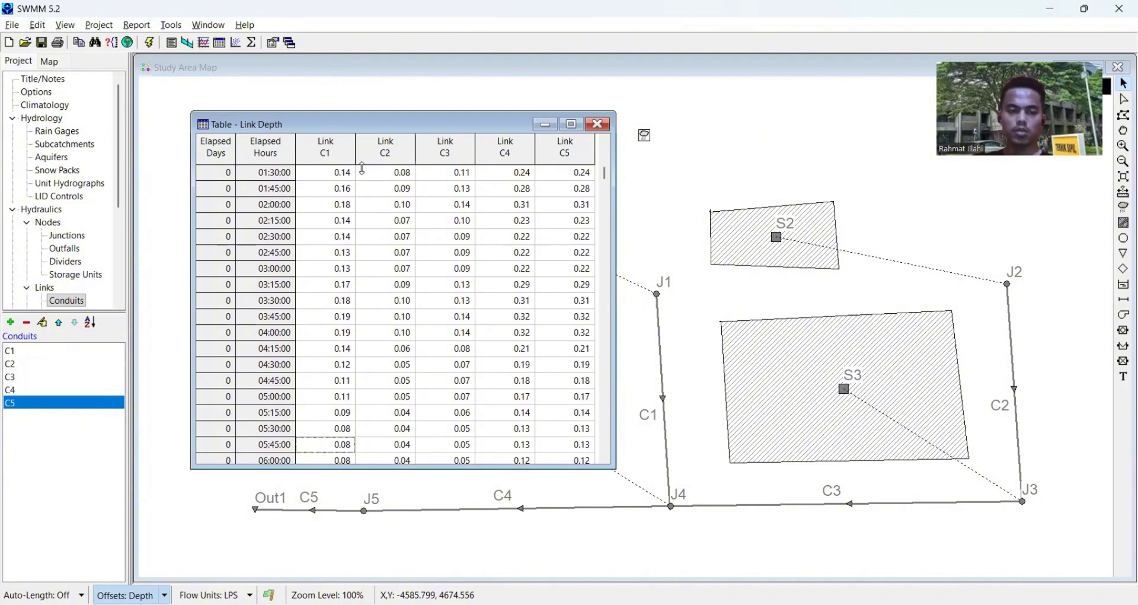
pyautogui.press('Down')
pyautogui.press('Down')
pyautogui.press('Down')
pyautogui.press('Down')
pyautogui.press('Down')
pyautogui.press('Down')
pyautogui.press('Down')
pyautogui.press('Down')
pyautogui.press('Down')
pyautogui.press('Down')
pyautogui.press('Down')
pyautogui.press('Down')
pyautogui.press('Down')
pyautogui.press('Down')
pyautogui.press('Down')
pyautogui.press('Down')
pyautogui.press('Down')
pyautogui.press('Down')
pyautogui.press('Down')
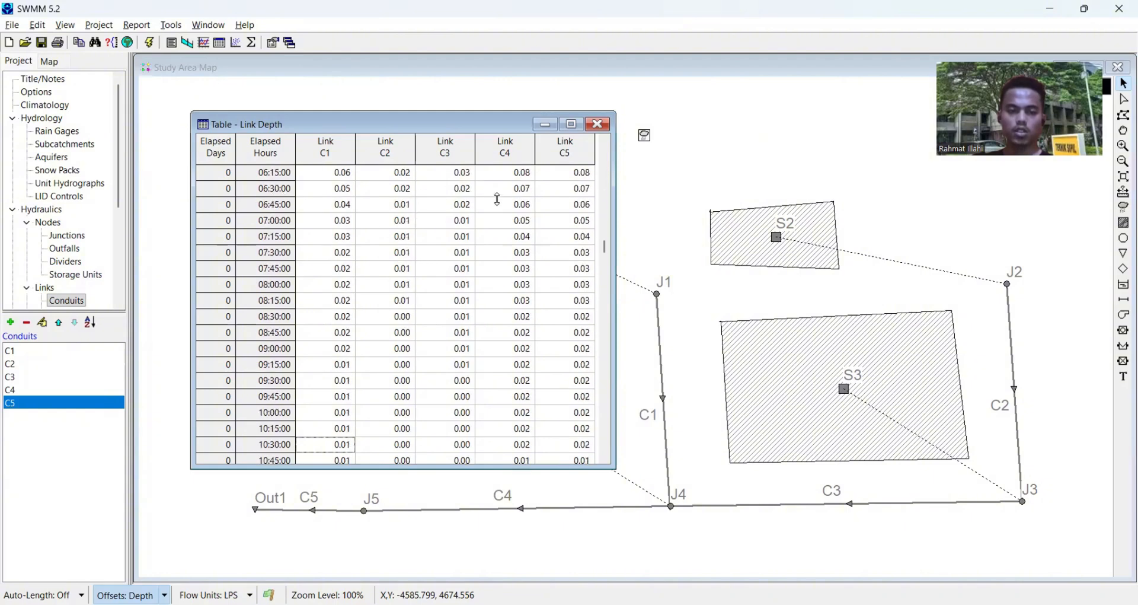
pyautogui.press('Down')
pyautogui.press('Down')
pyautogui.press('Down')
pyautogui.press('Down')
pyautogui.press('Down')
pyautogui.press('Down')
pyautogui.press('Down')
pyautogui.press('Down')
pyautogui.press('Down')
pyautogui.press('Down')
pyautogui.press('Down')
pyautogui.press('Down')
pyautogui.press('Down')
pyautogui.press('Down')
pyautogui.press('Down')
pyautogui.press('Down')
pyautogui.press('Down')
pyautogui.press('Down')
pyautogui.press('Down')
pyautogui.press('Down')
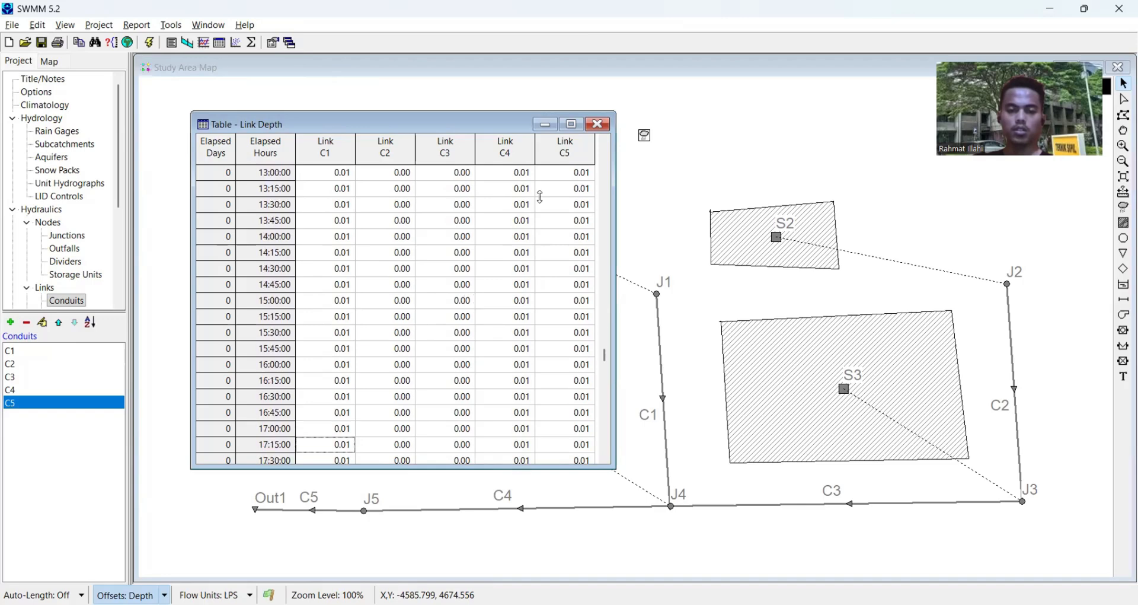
pyautogui.click(599, 124)
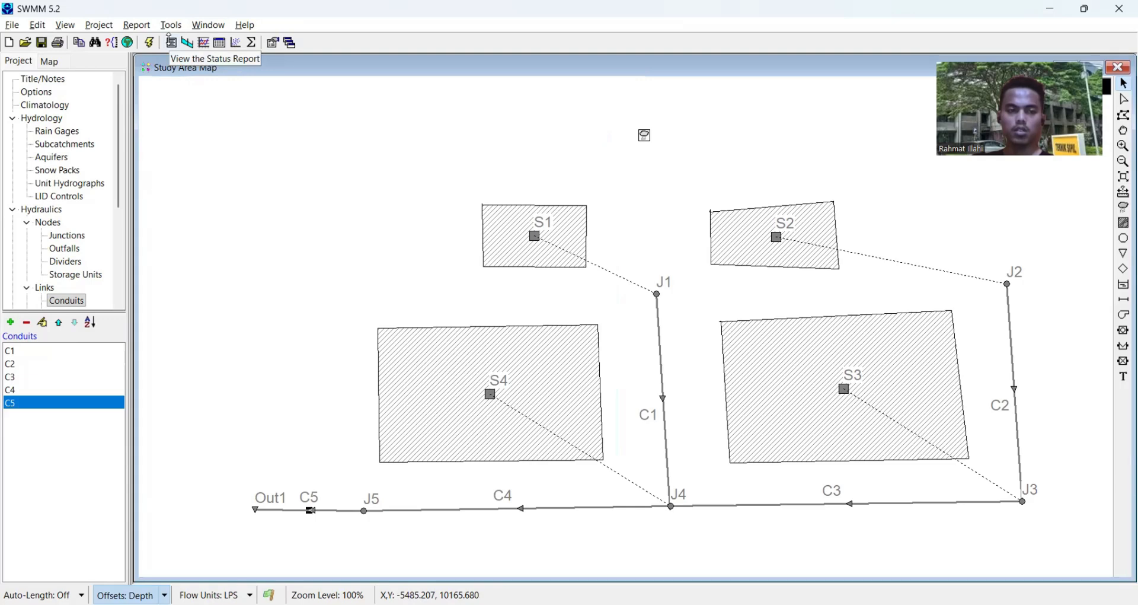
# - Open the summary results, review the Link Flow and Node Depth topics, and close the report
pyautogui.click(172, 43)
pyautogui.click(215, 74)
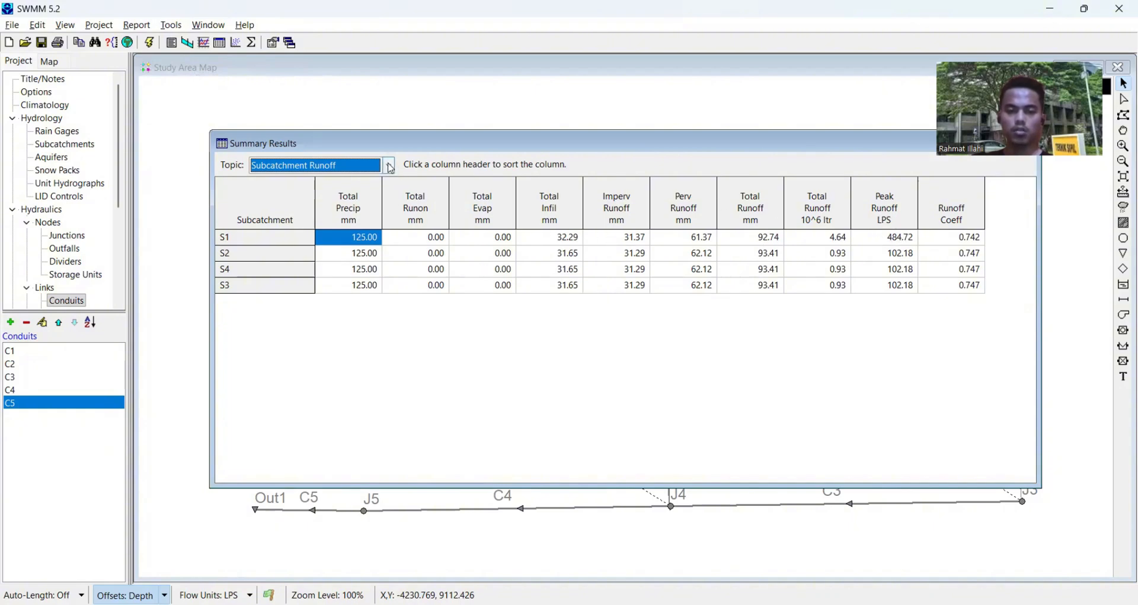
pyautogui.click(391, 168)
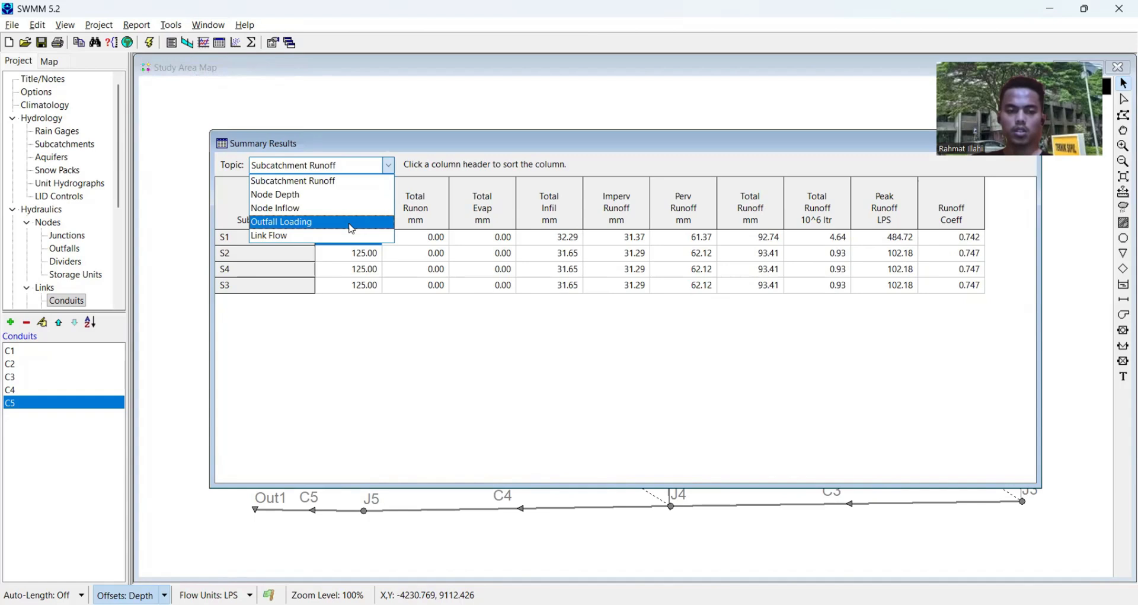
pyautogui.click(322, 239)
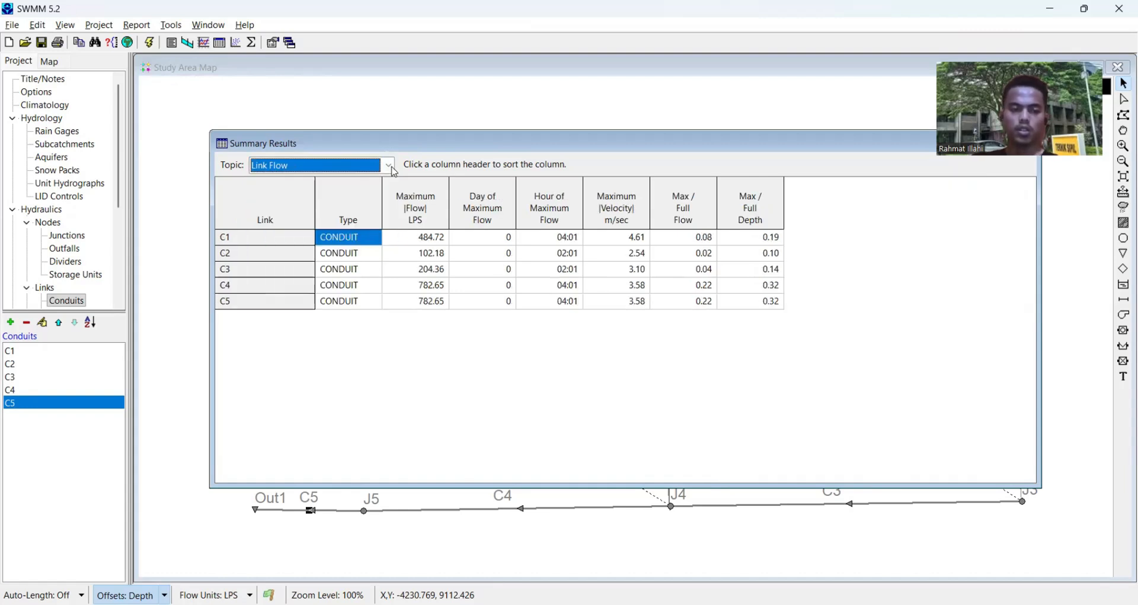
pyautogui.click(390, 166)
pyautogui.click(335, 200)
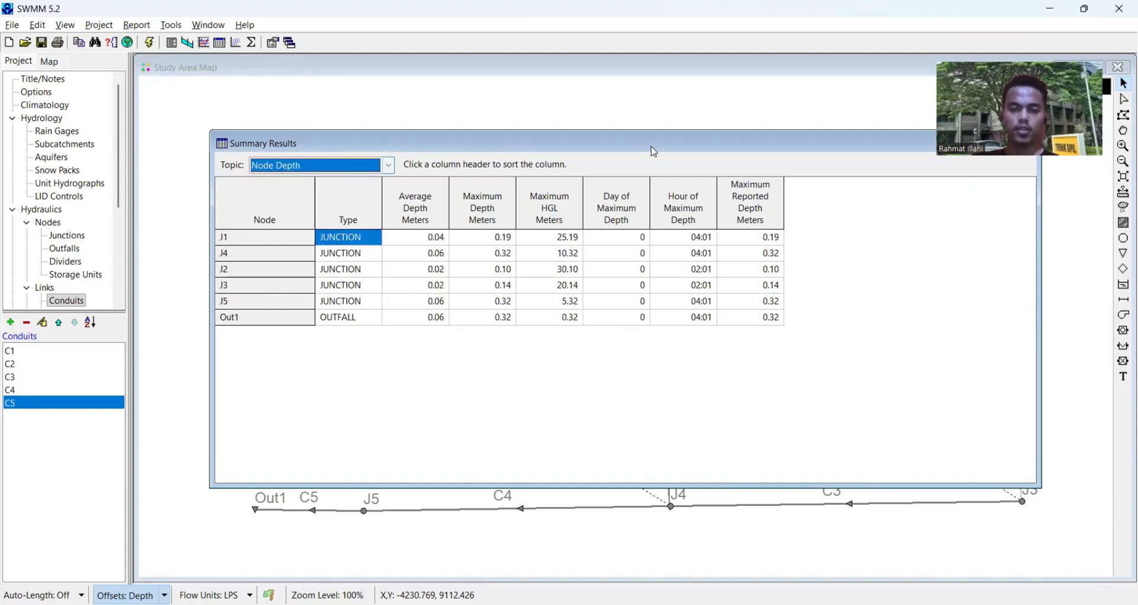
pyautogui.moveTo(652, 148); pyautogui.dragTo(509, 148)
pyautogui.click(882, 145)
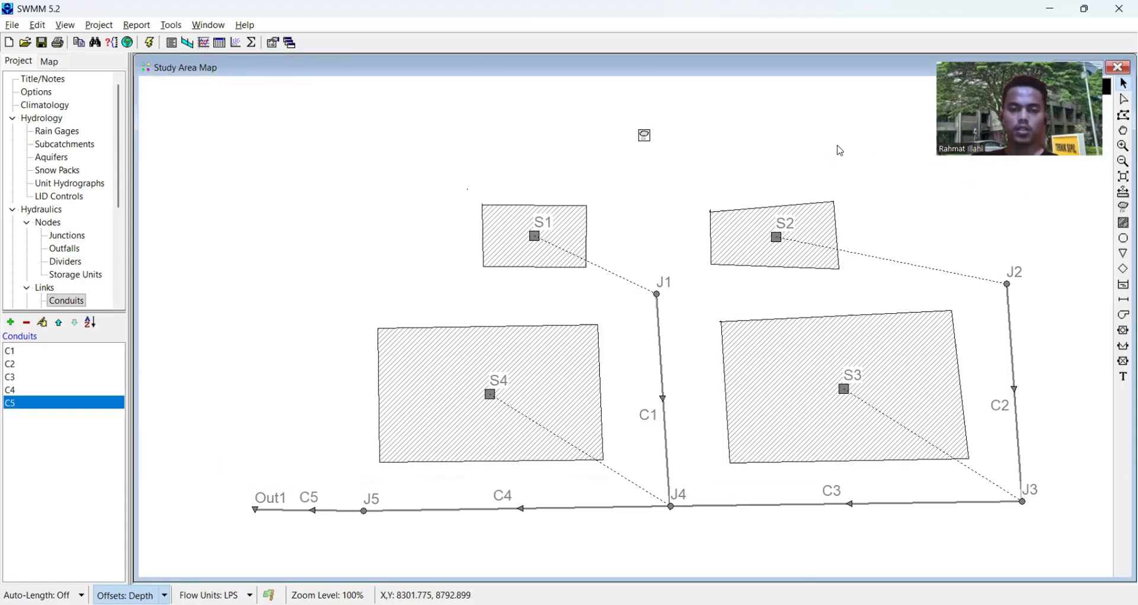
# - Create a profile plot from start node J2 to end node J4, finding the path between them
pyautogui.click(188, 42)
pyautogui.click(106, 101)
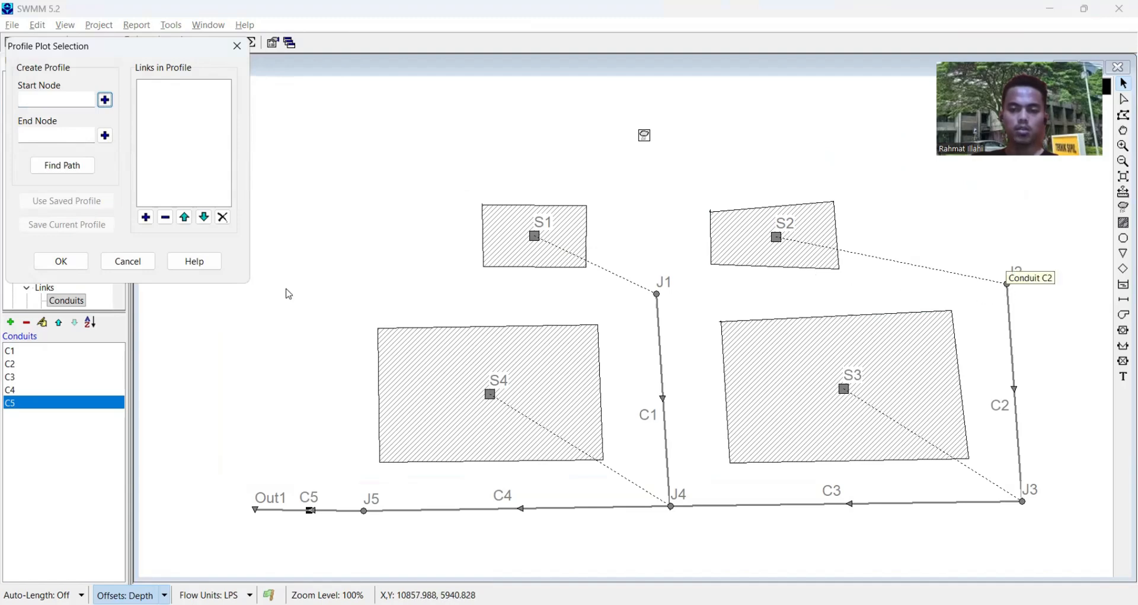
pyautogui.click(1011, 285)
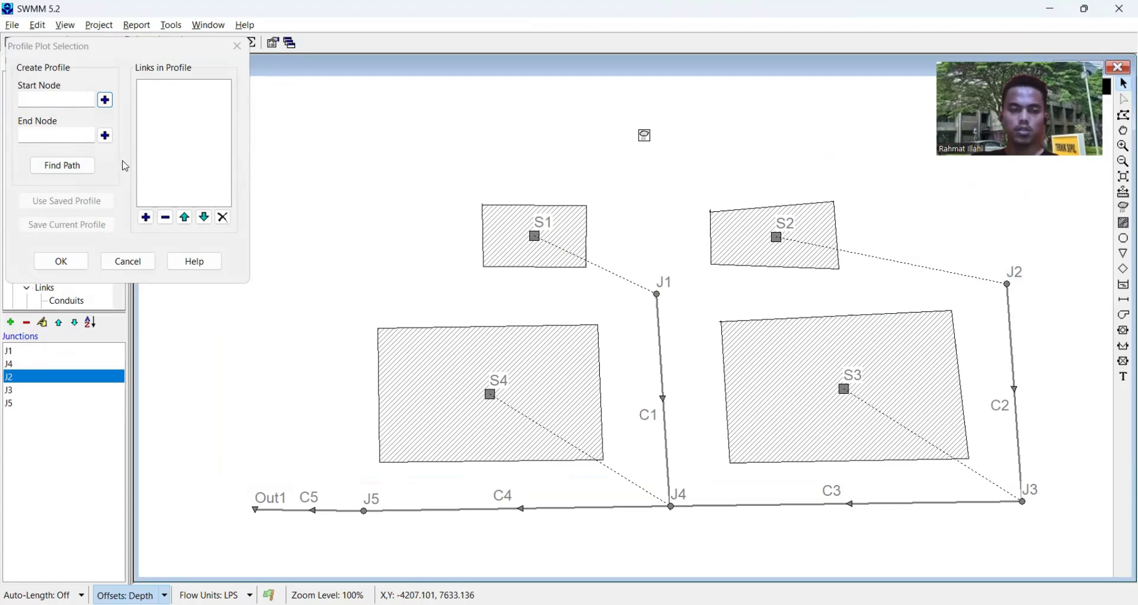
pyautogui.click(107, 101)
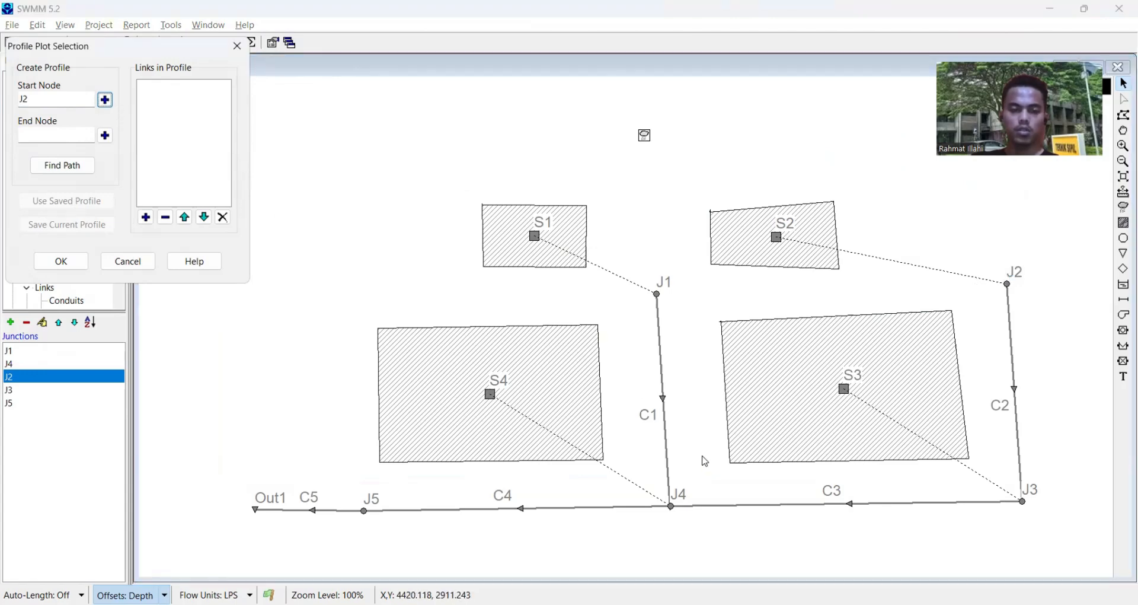
pyautogui.click(670, 509)
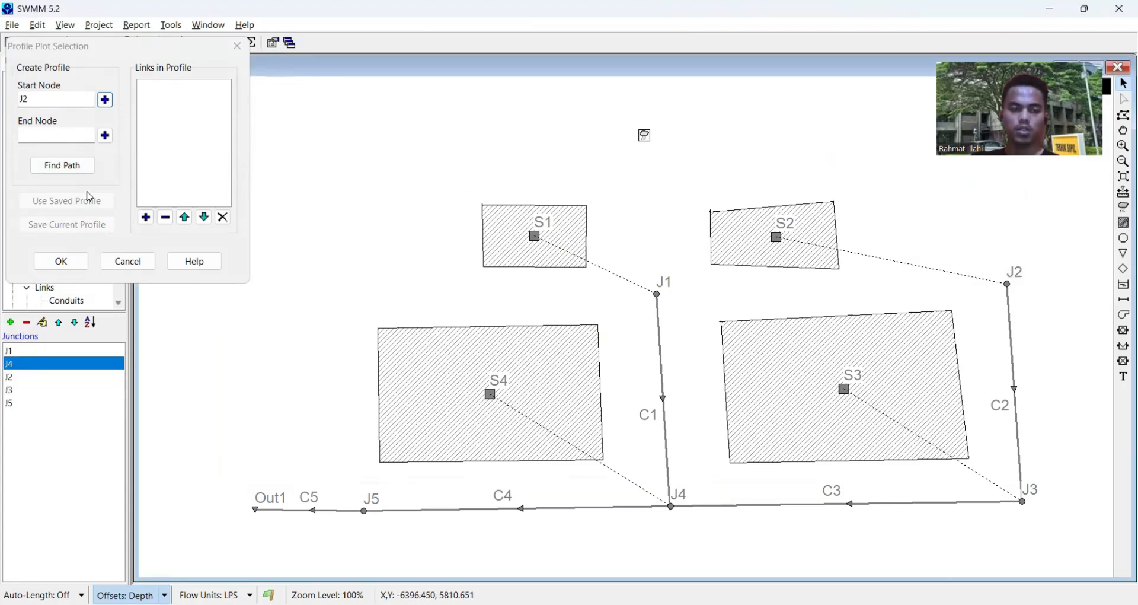
pyautogui.click(104, 136)
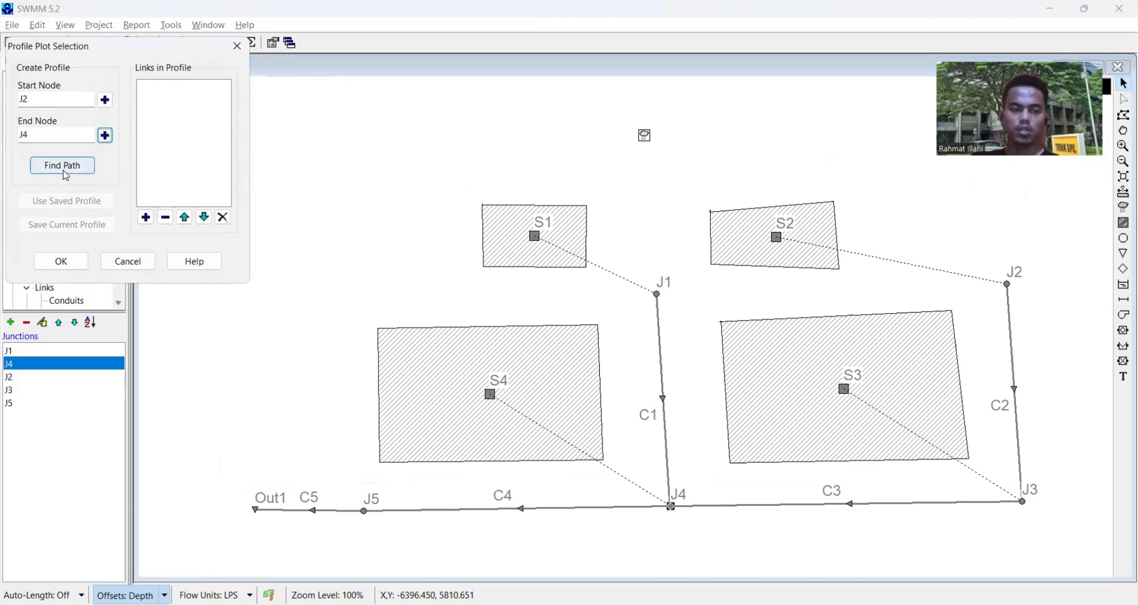
pyautogui.click(76, 173)
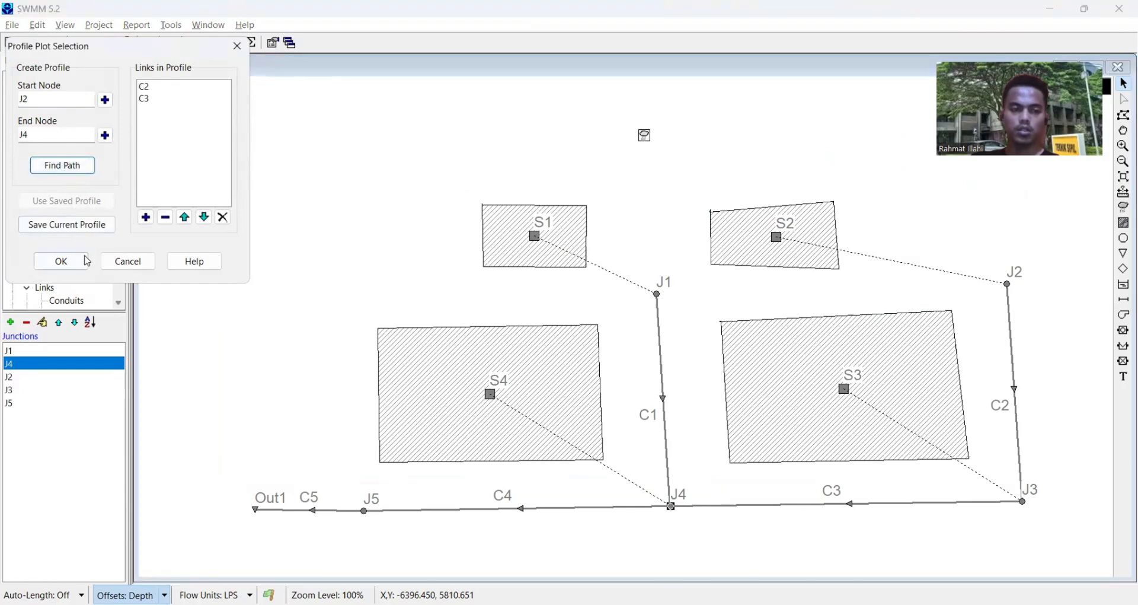
pyautogui.click(62, 262)
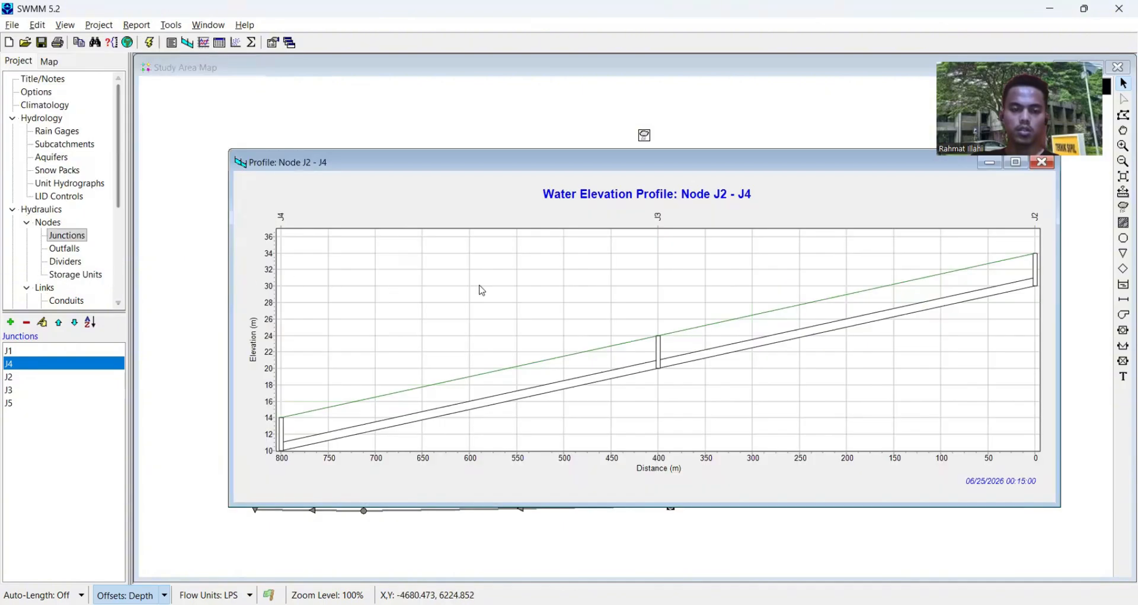
# - Examine the water elevation profile between nodes J2 and J4 and close the plot
pyautogui.scroll(-1, 790, 331)
pyautogui.scroll(3, 709, 338)
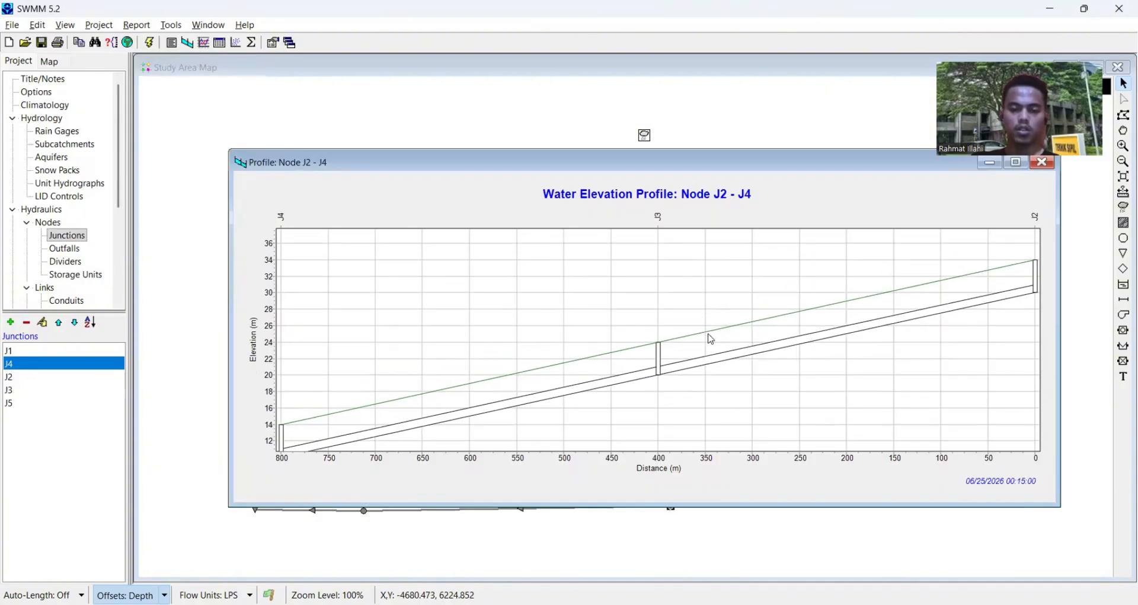
pyautogui.scroll(-5, 696, 264)
pyautogui.scroll(4, 748, 274)
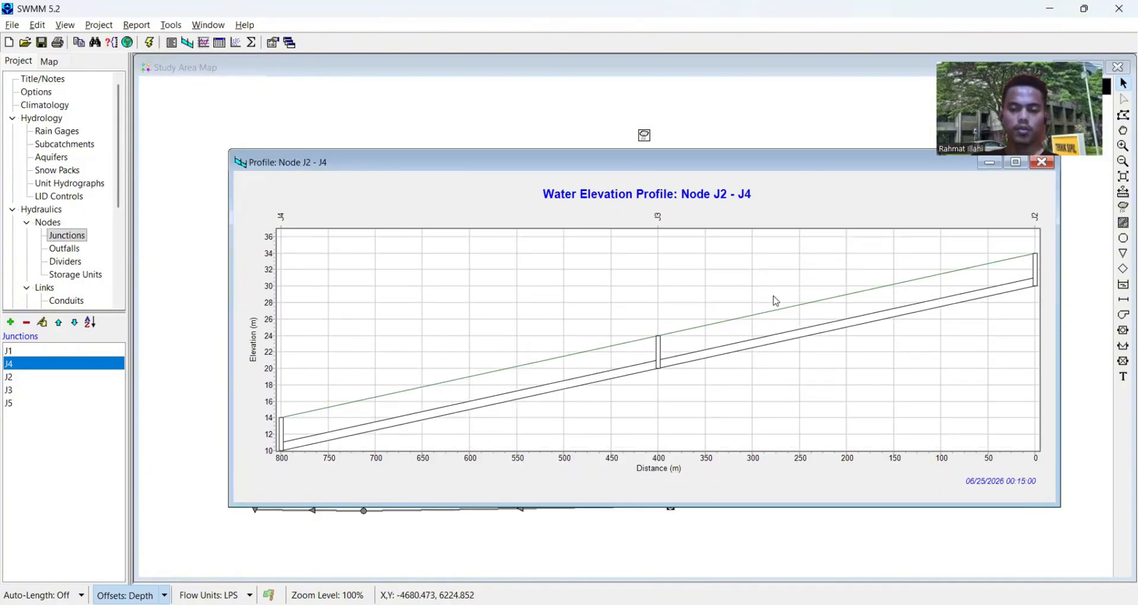
pyautogui.moveTo(536, 428); pyautogui.dragTo(538, 384)
pyautogui.moveTo(624, 329); pyautogui.dragTo(626, 375)
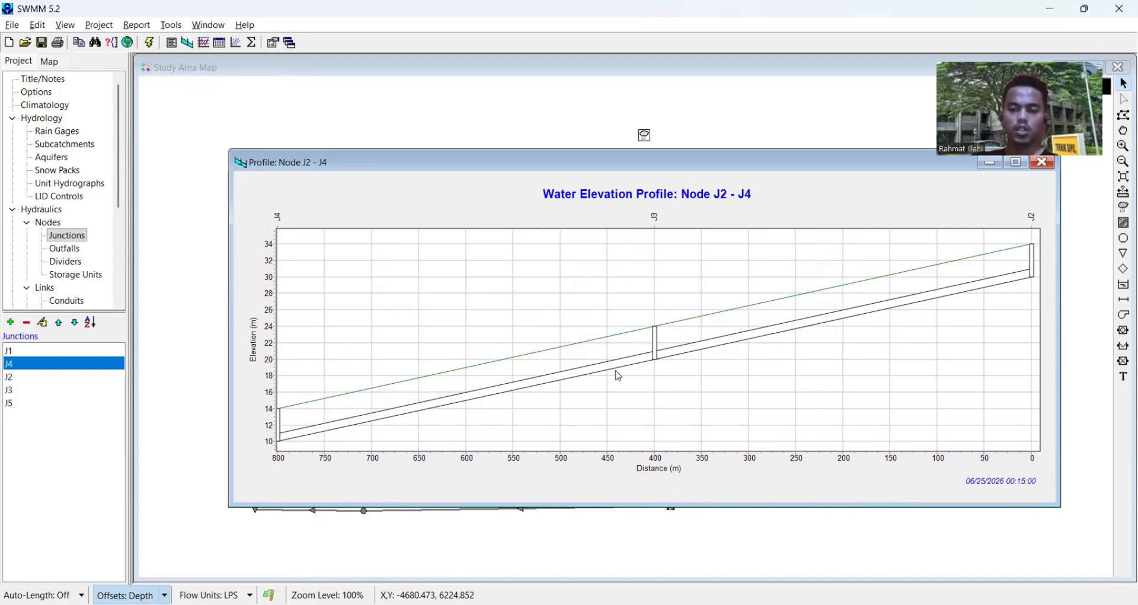
pyautogui.moveTo(657, 338)
pyautogui.mouseDown()
pyautogui.moveTo(647, 337)
pyautogui.moveTo(657, 303)
pyautogui.moveTo(662, 328)
pyautogui.moveTo(643, 376)
pyautogui.moveTo(625, 354)
pyautogui.moveTo(646, 371)
pyautogui.moveTo(666, 353)
pyautogui.moveTo(645, 376)
pyautogui.moveTo(671, 347)
pyautogui.mouseUp()
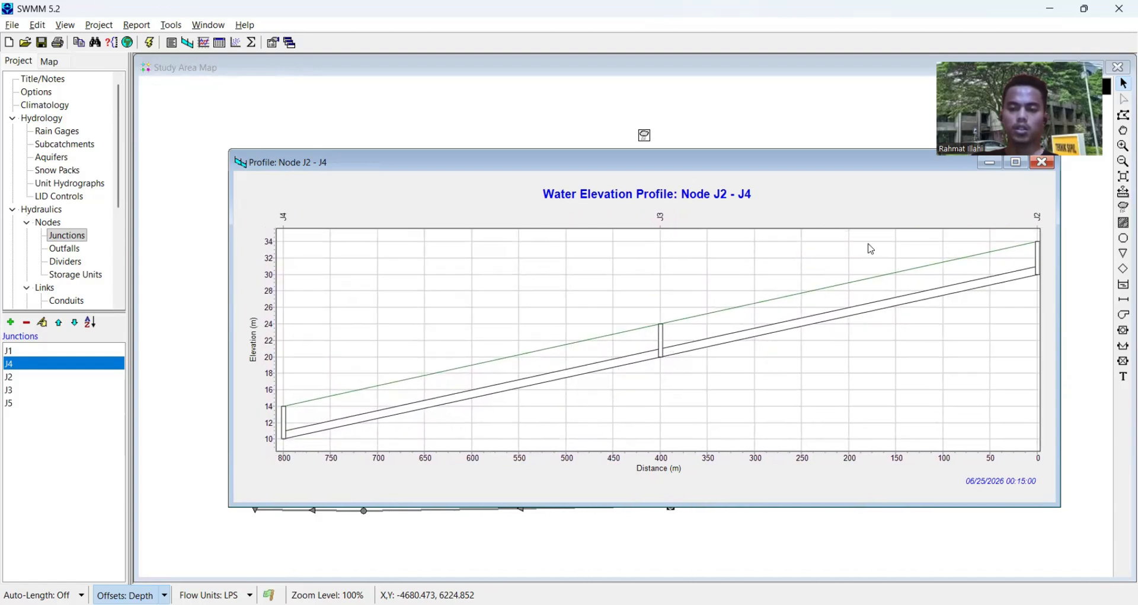
pyautogui.moveTo(872, 249); pyautogui.dragTo(790, 327)
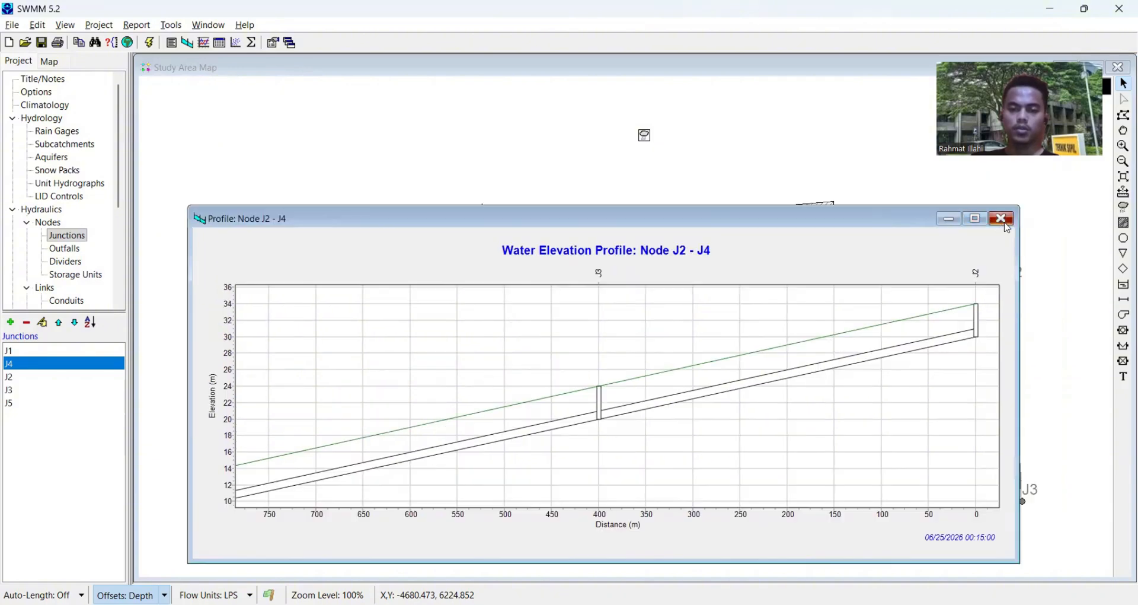
pyautogui.click(1002, 217)
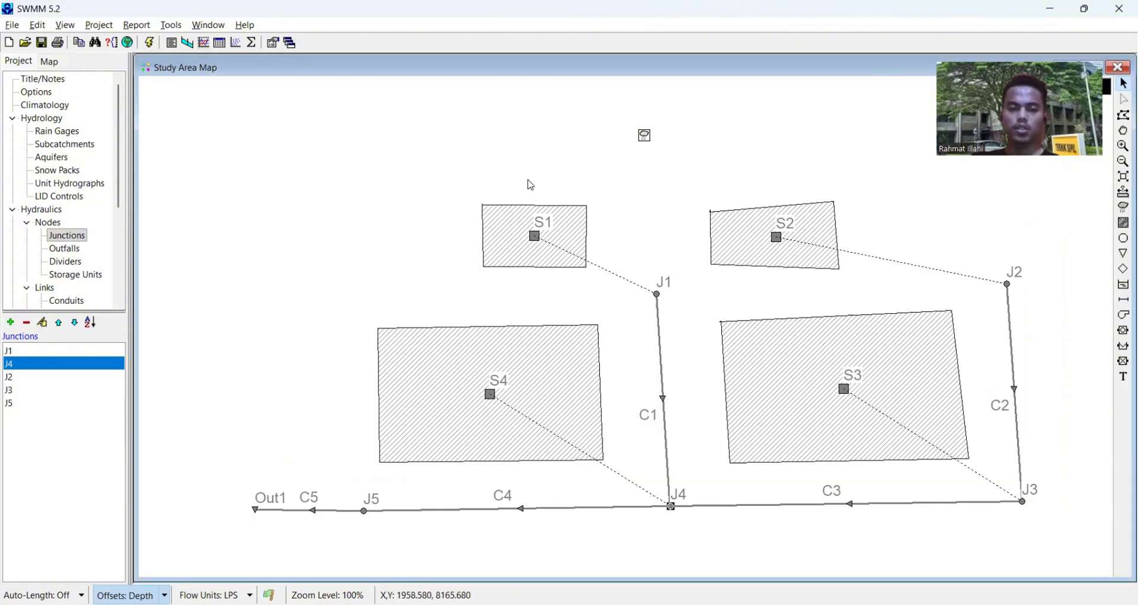